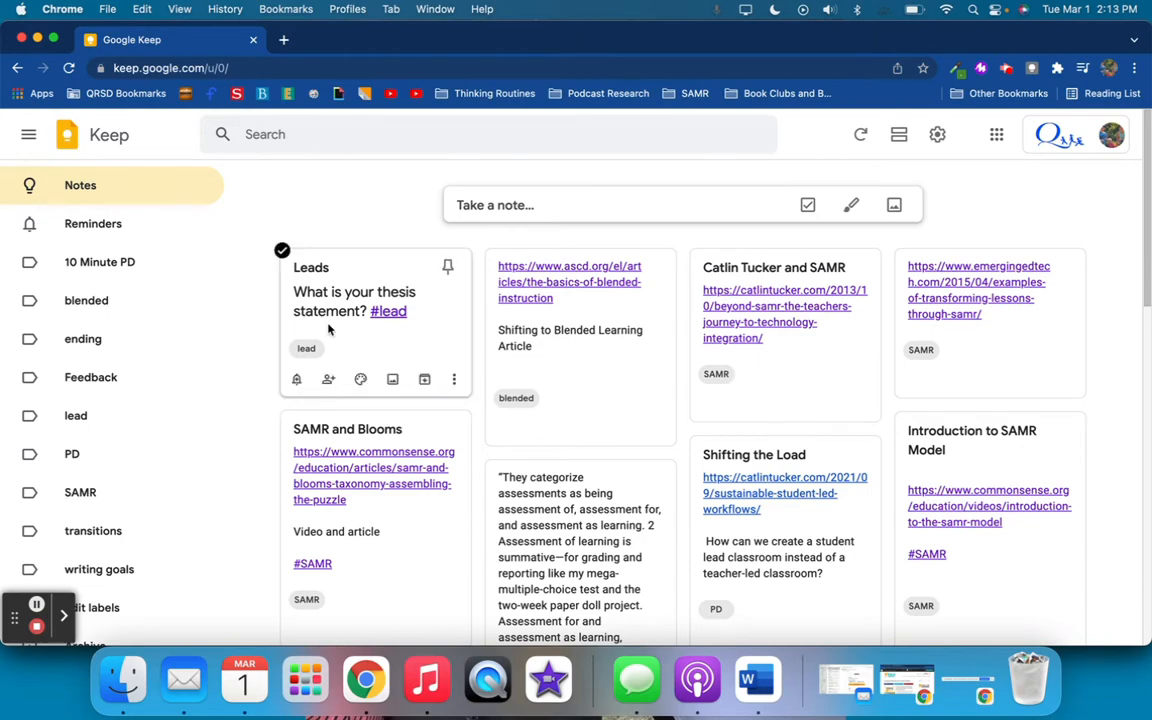
Look through all saved notes from the beginning to the end of the notes list
scroll(329, 325, "down", 3)
scroll(329, 325, "up", 5)
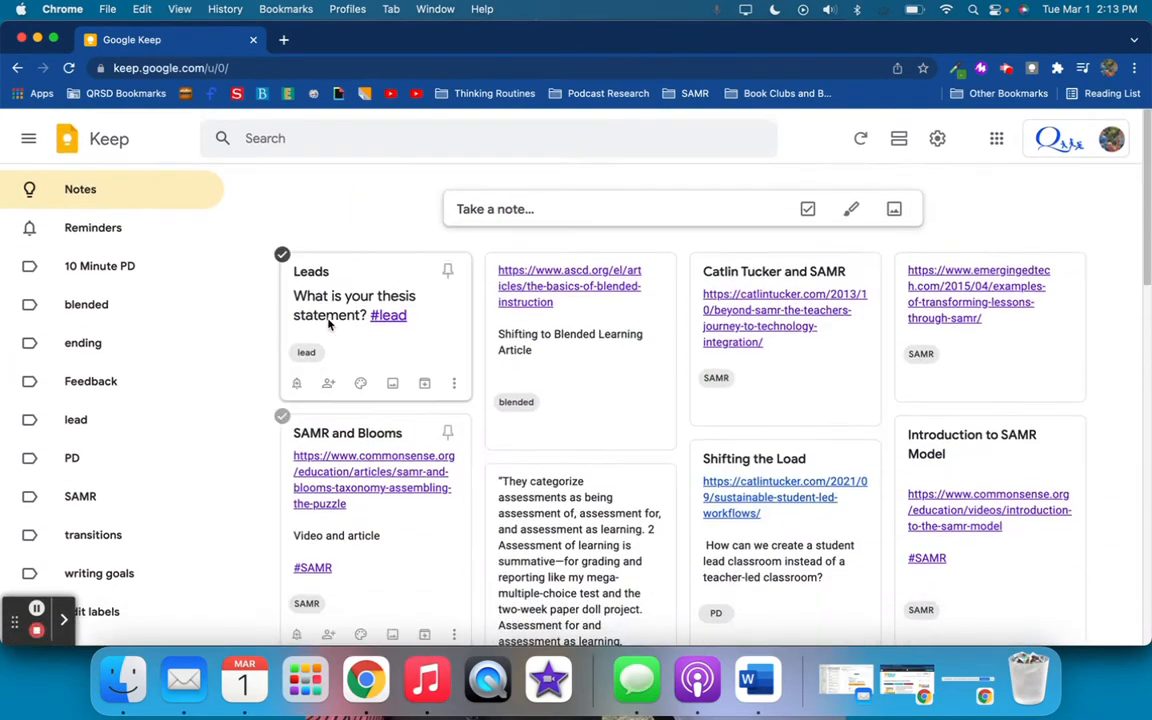
scroll(329, 325, "down", 10)
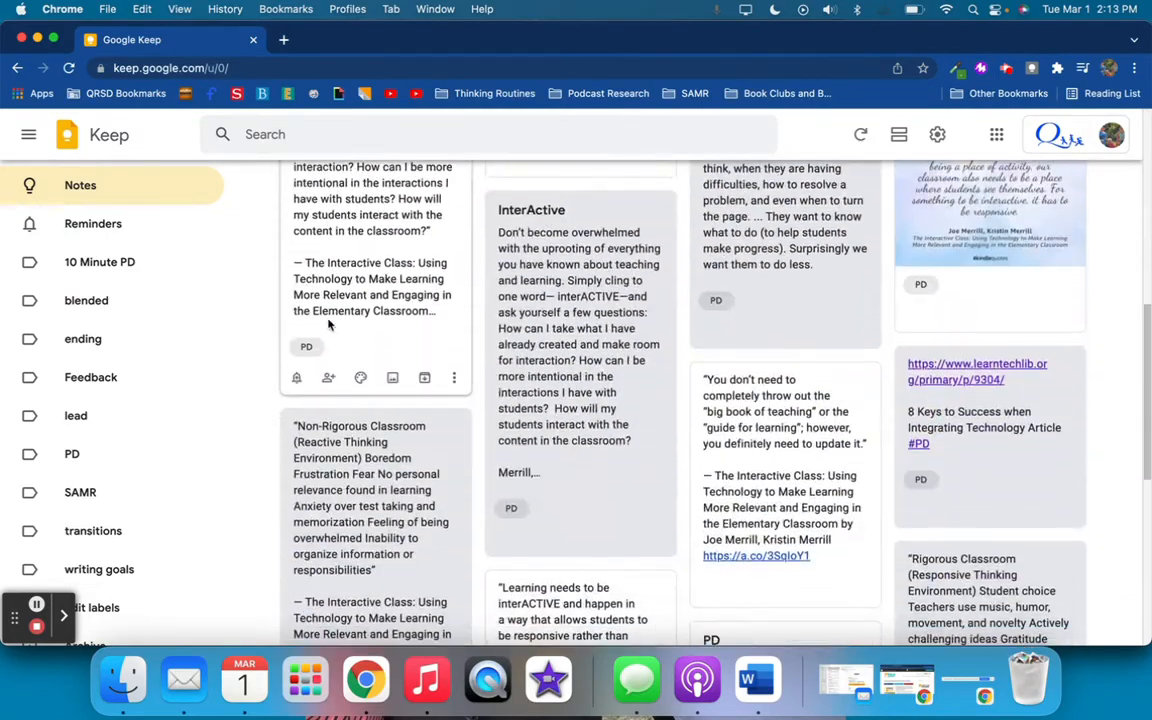
scroll(329, 322, "down", 2)
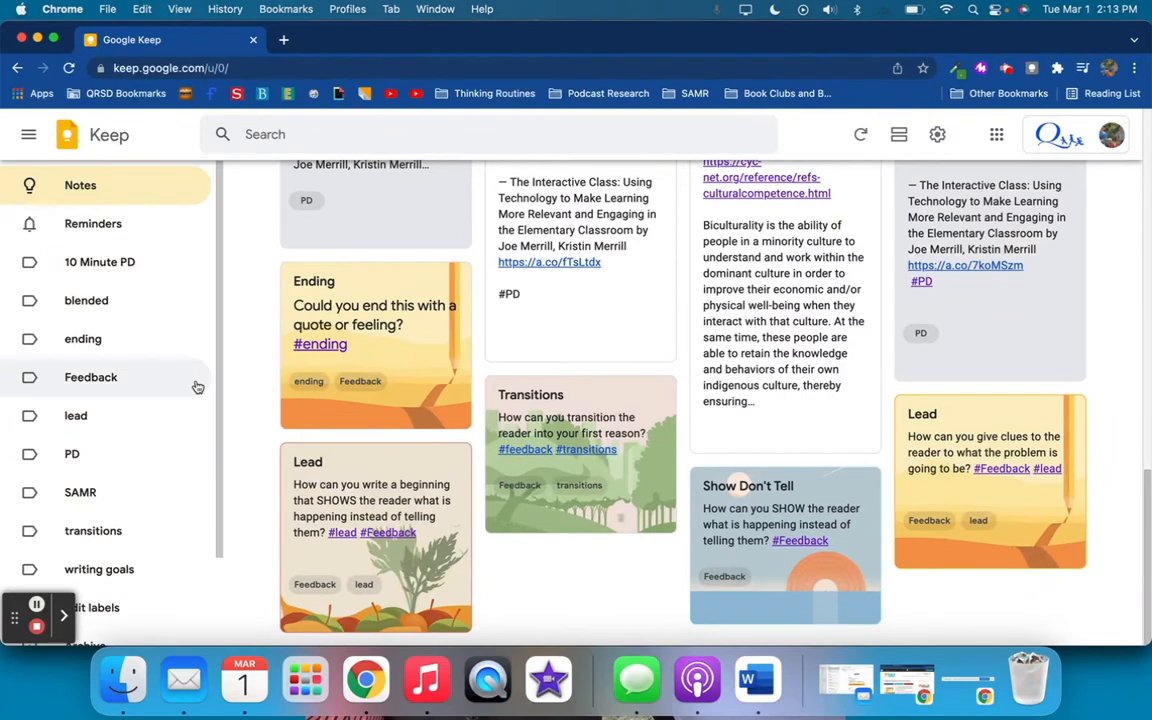
Examine the notes filed under each label, from 10 Minute PD through writing goals, and return to the full notes list
left_click(130, 267)
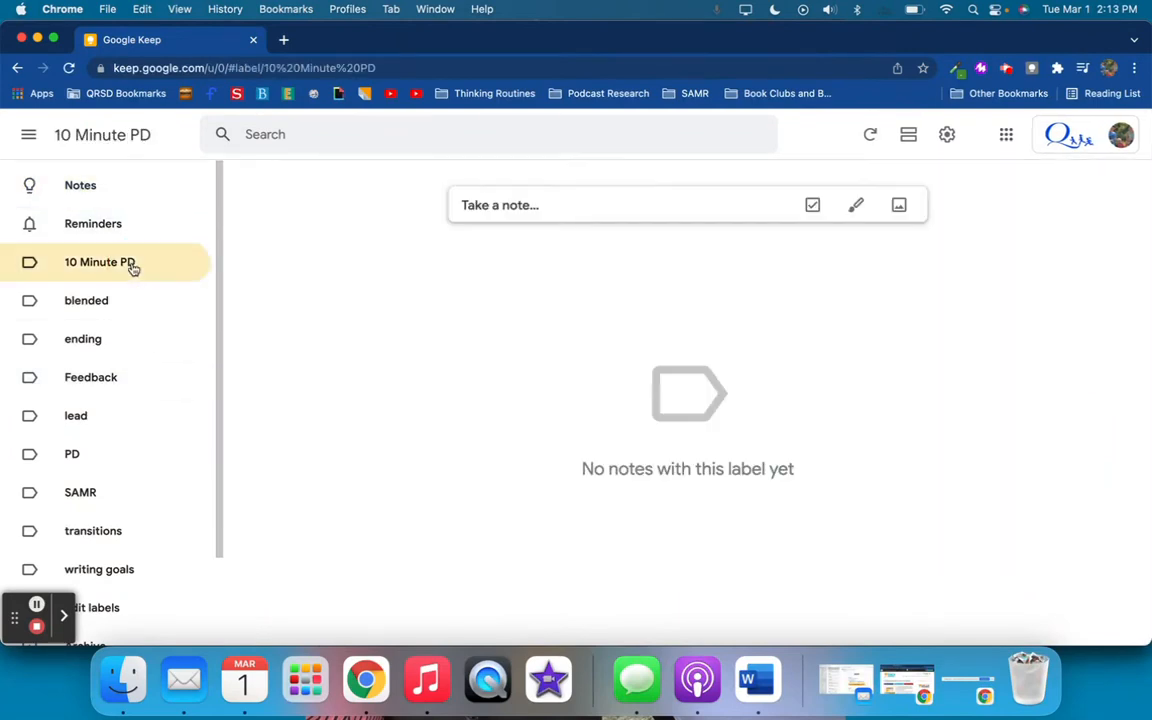
left_click(103, 304)
left_click(89, 341)
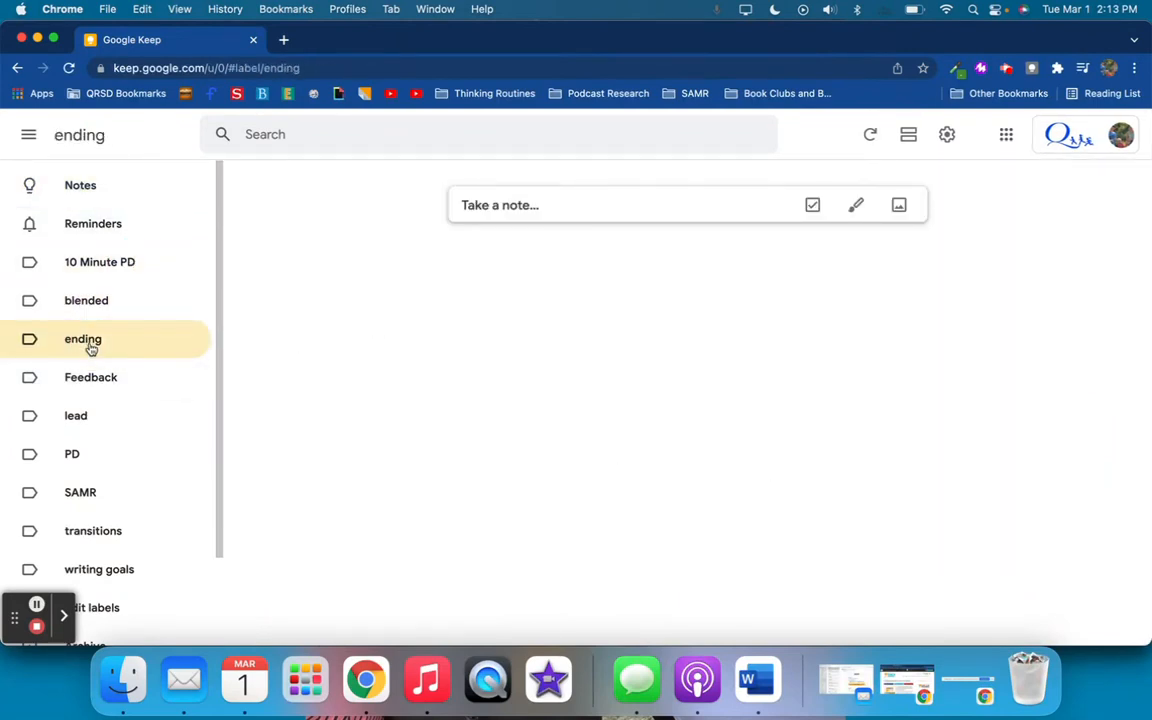
left_click(85, 378)
left_click(77, 418)
left_click(72, 459)
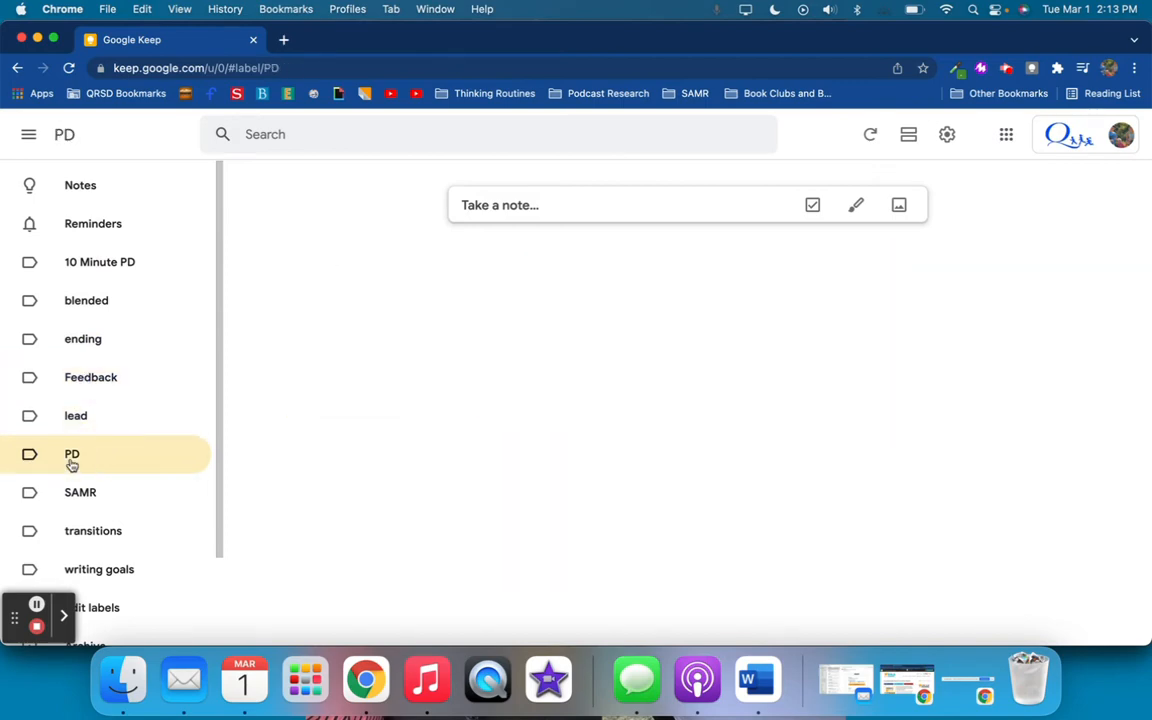
left_click(74, 492)
left_click(82, 531)
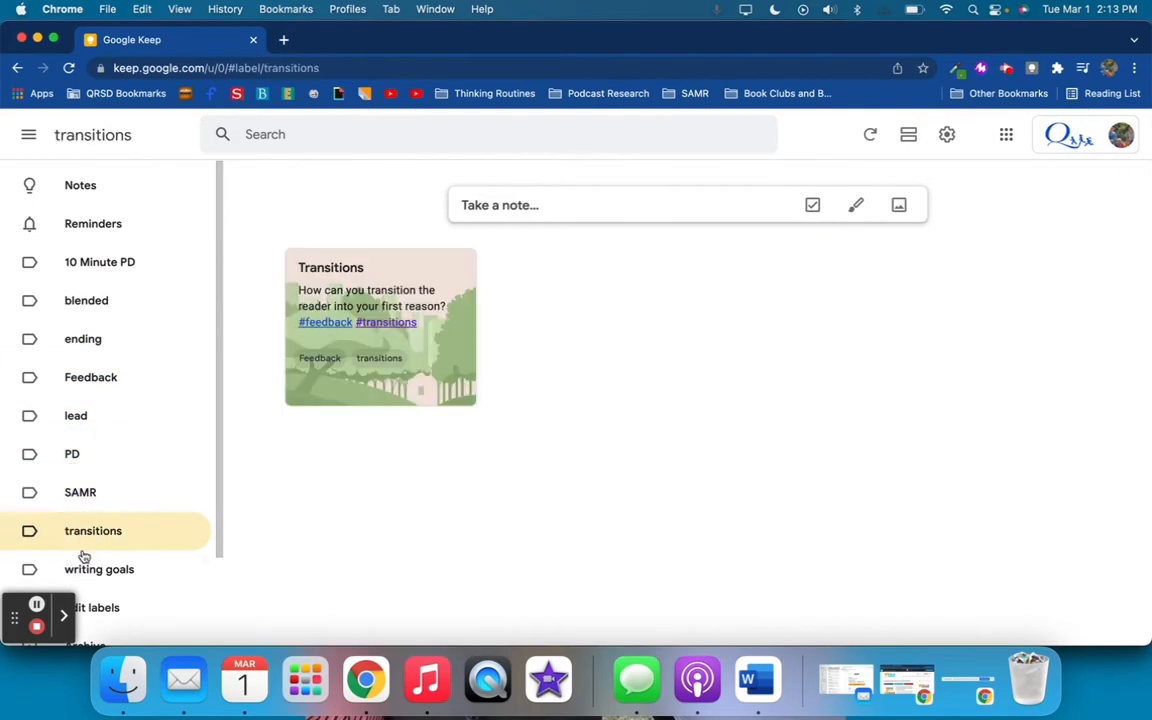
left_click(85, 569)
scroll(85, 545, "down", 2)
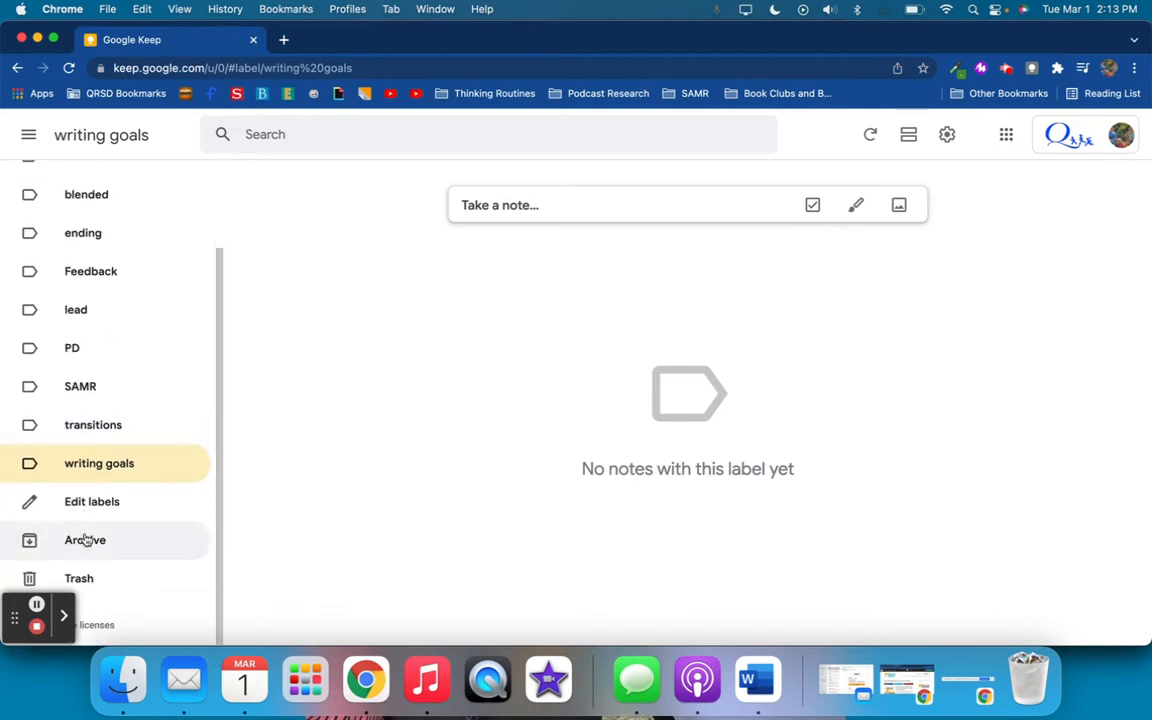
scroll(100, 400, "up", 3)
left_click(110, 186)
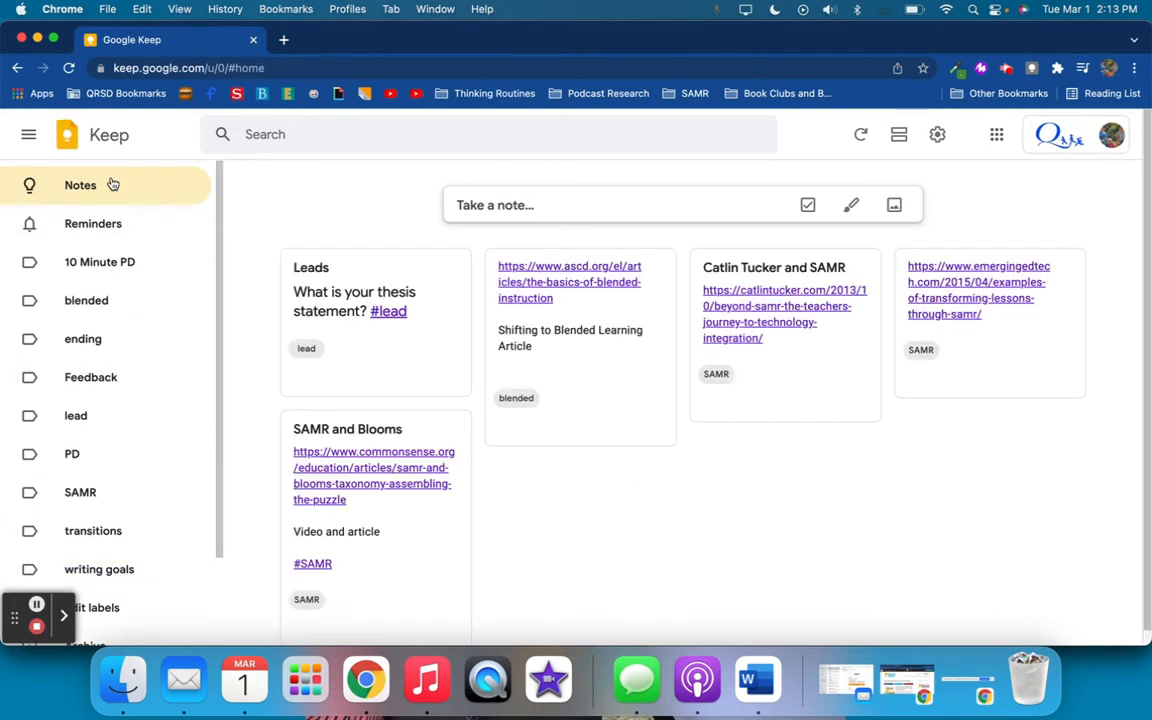
Create a new note titled "Practice Note"
left_click(648, 200)
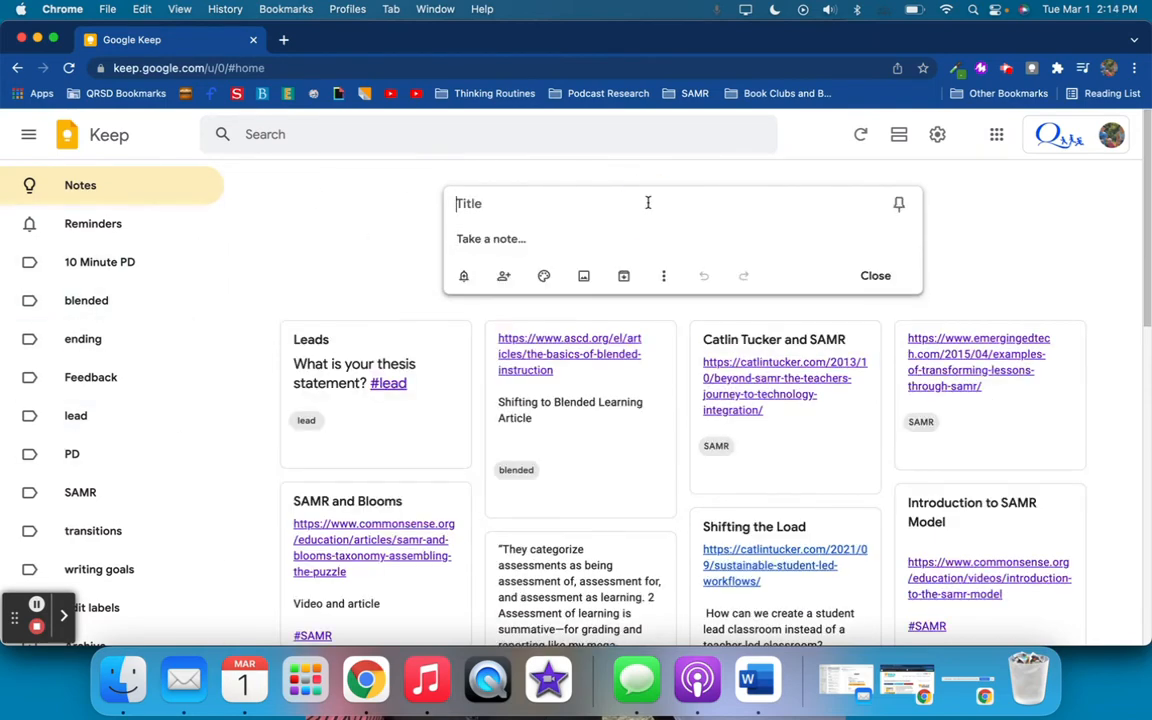
type("Practice Note")
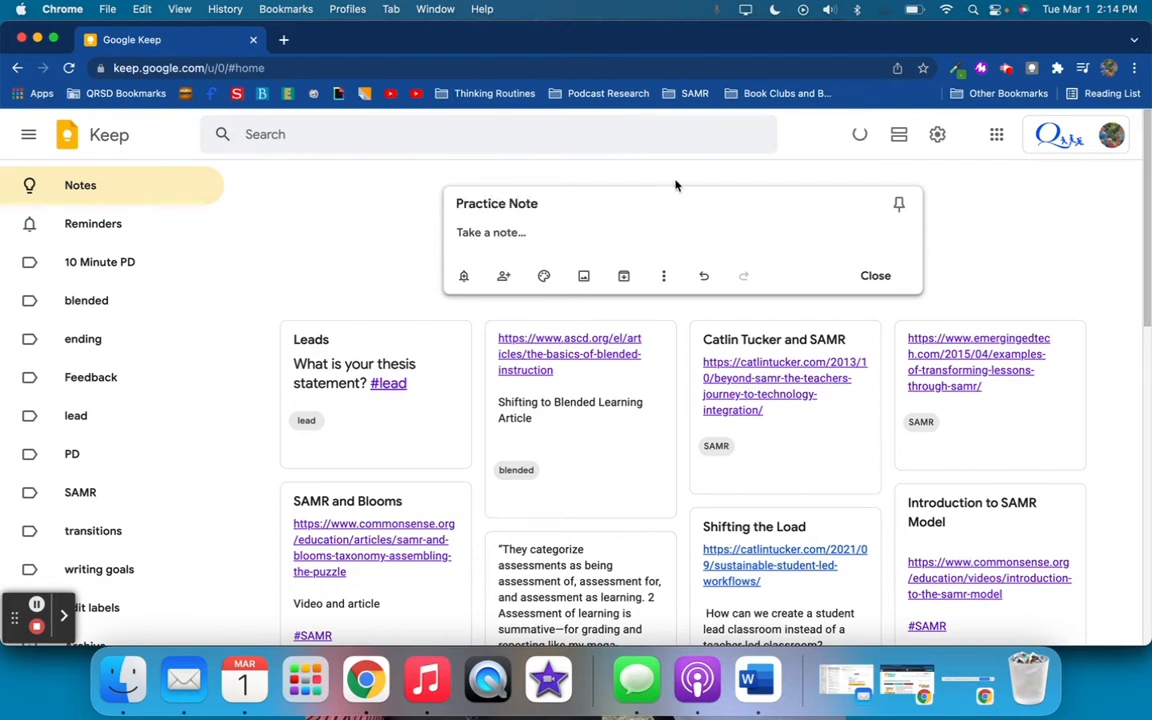
Pin the new note and unpin it again
left_click(900, 205)
left_click(901, 205)
Add a place-based reminder to the Practice Note for Ruggles Lane Elementary and save it
left_click(461, 277)
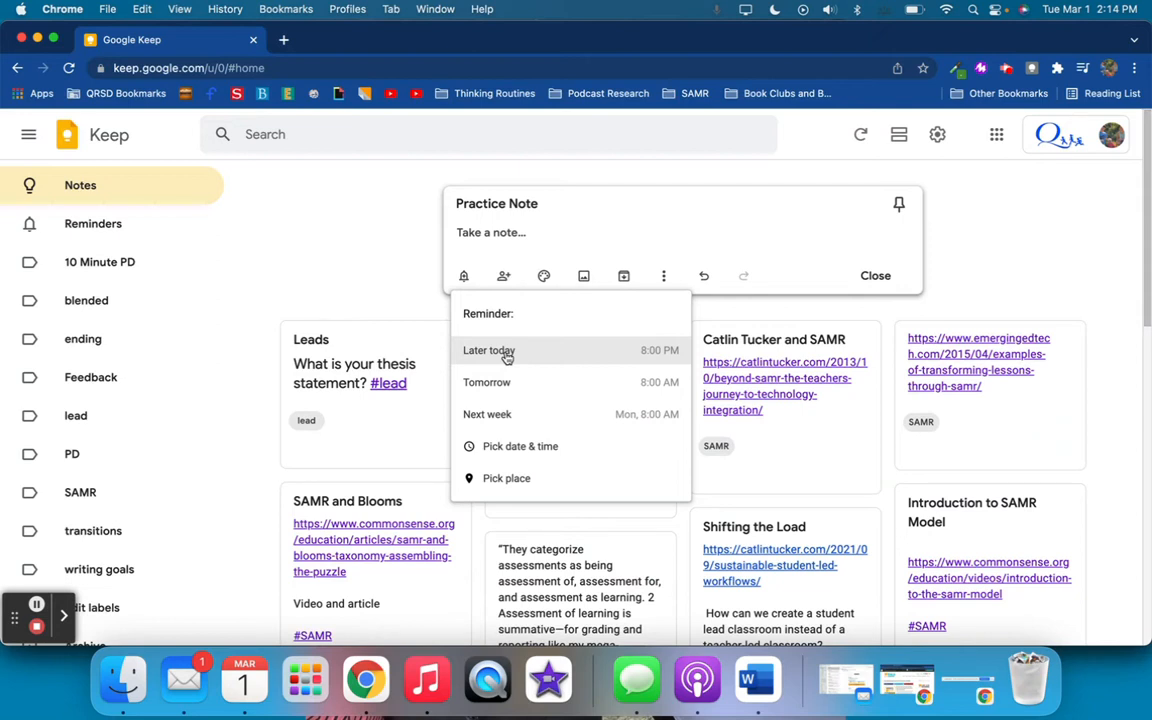
left_click(508, 479)
left_click(529, 346)
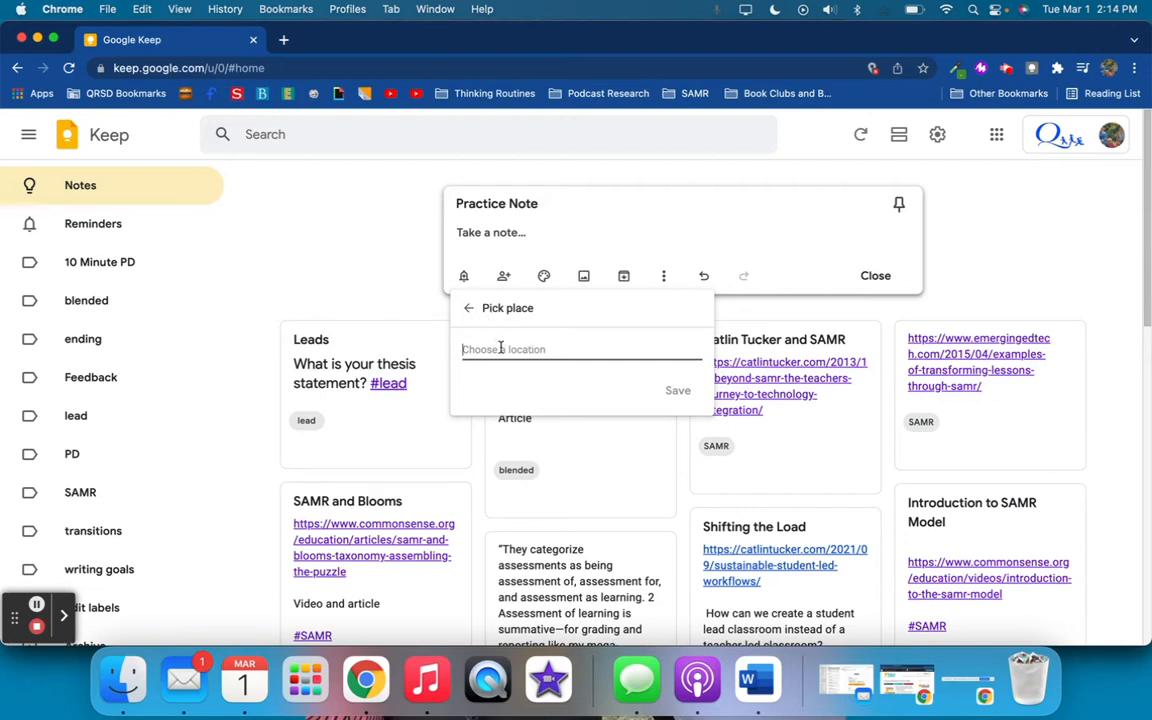
type("Ruggles Lane Elementary, Ruggles Lane, Barre, MA, U")
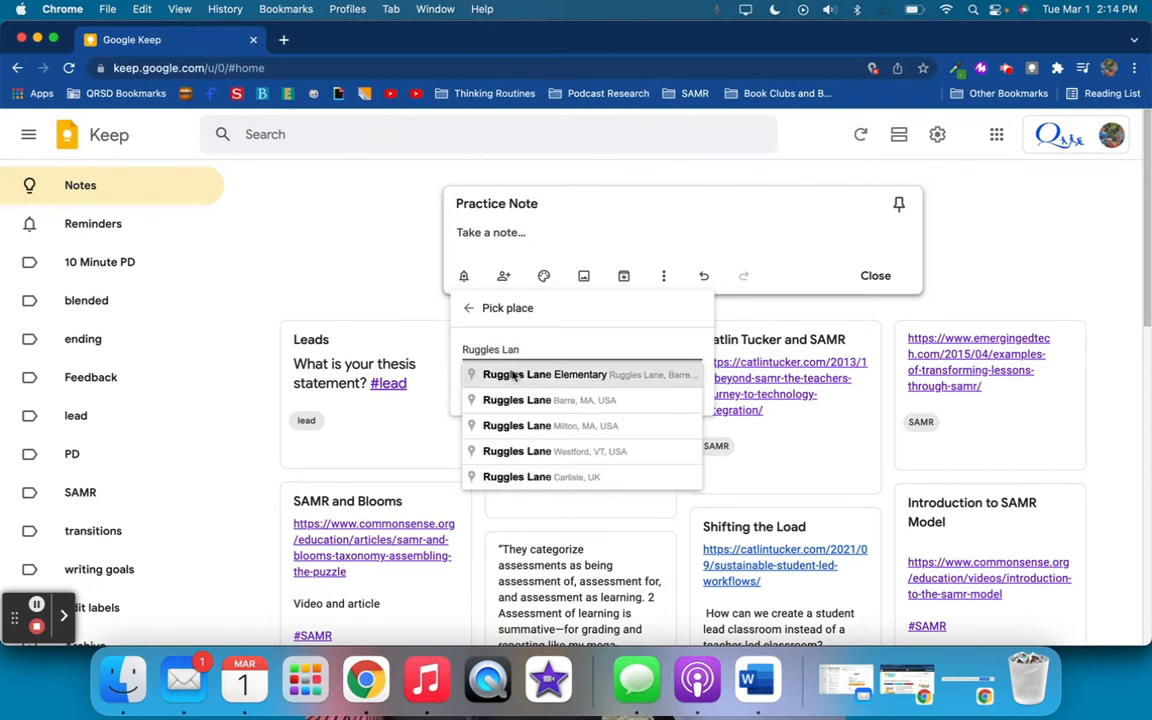
left_click(512, 376)
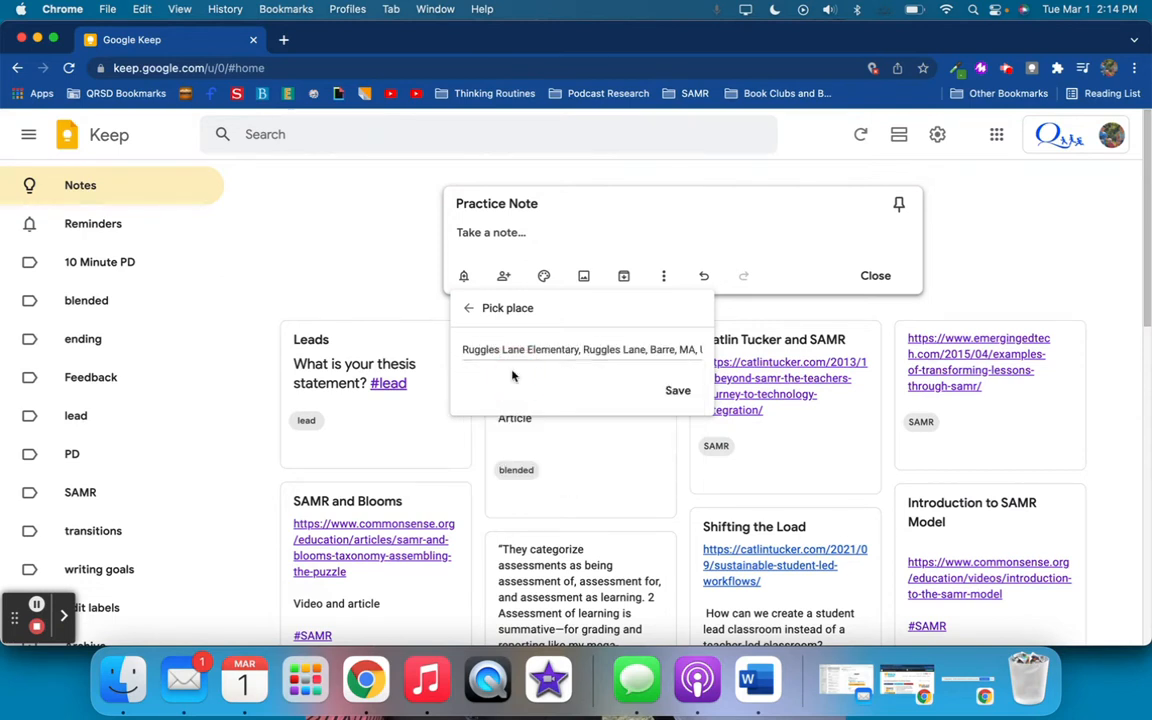
left_click(677, 390)
left_click(599, 223)
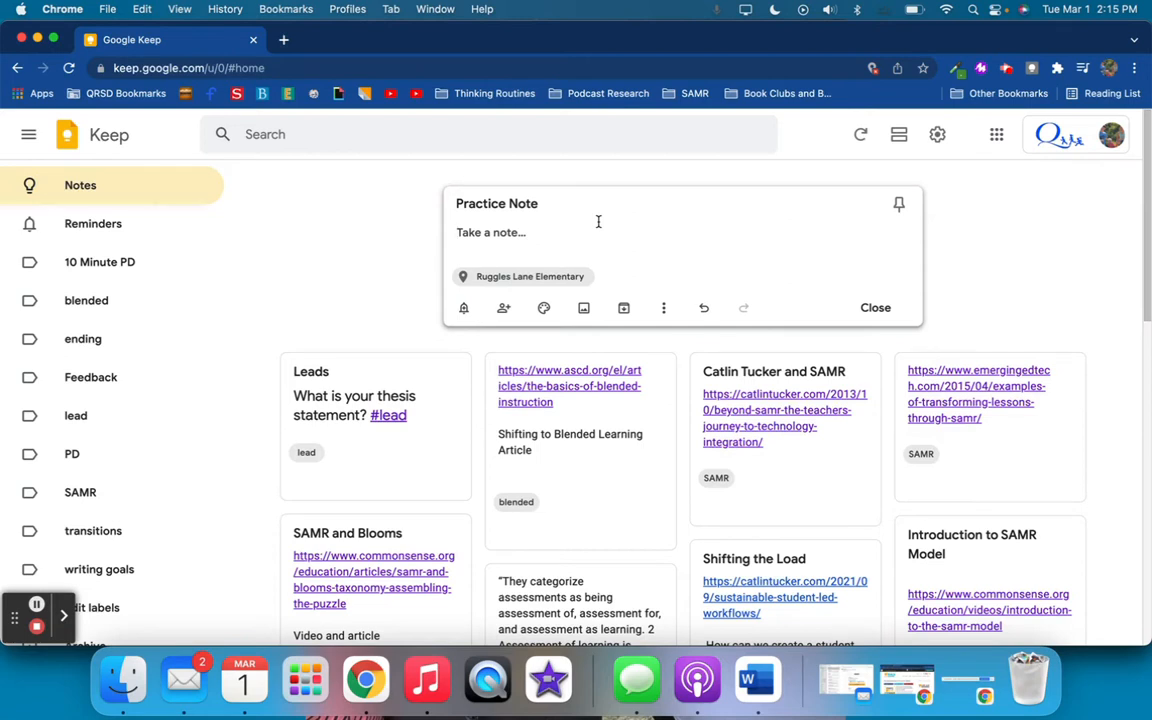
Remove the place reminder from the Practice Note and bring up the reminder options again
left_click(517, 276)
left_click(582, 276)
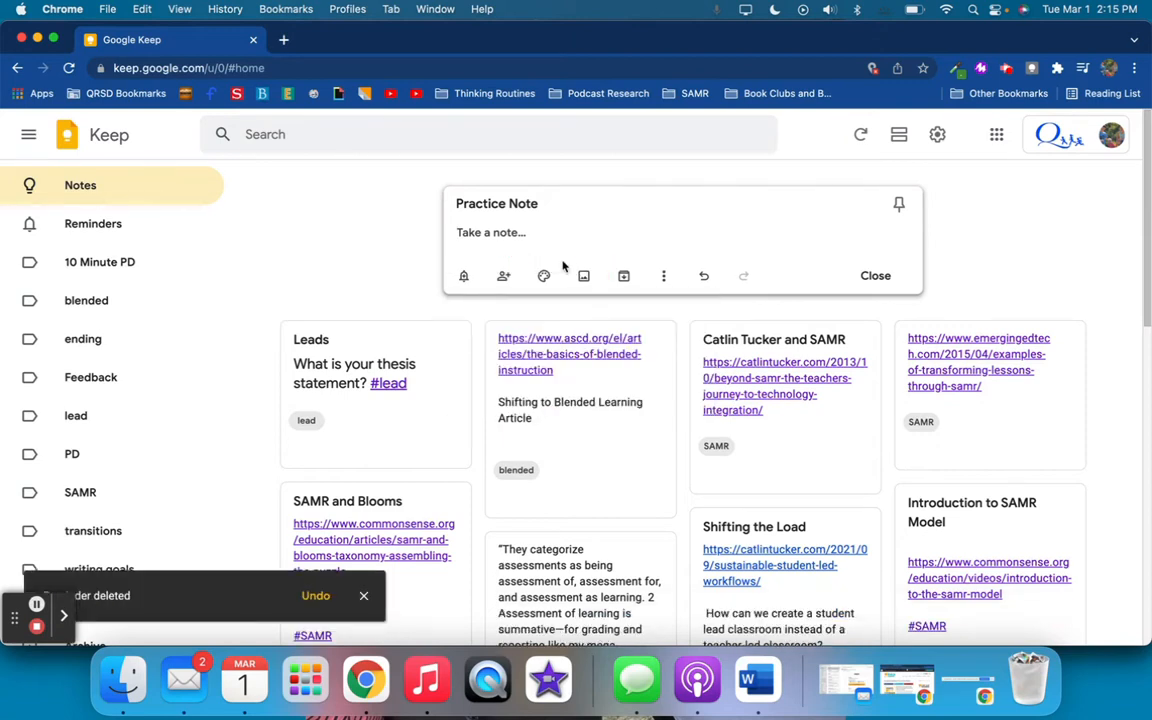
left_click(466, 276)
left_click(469, 307)
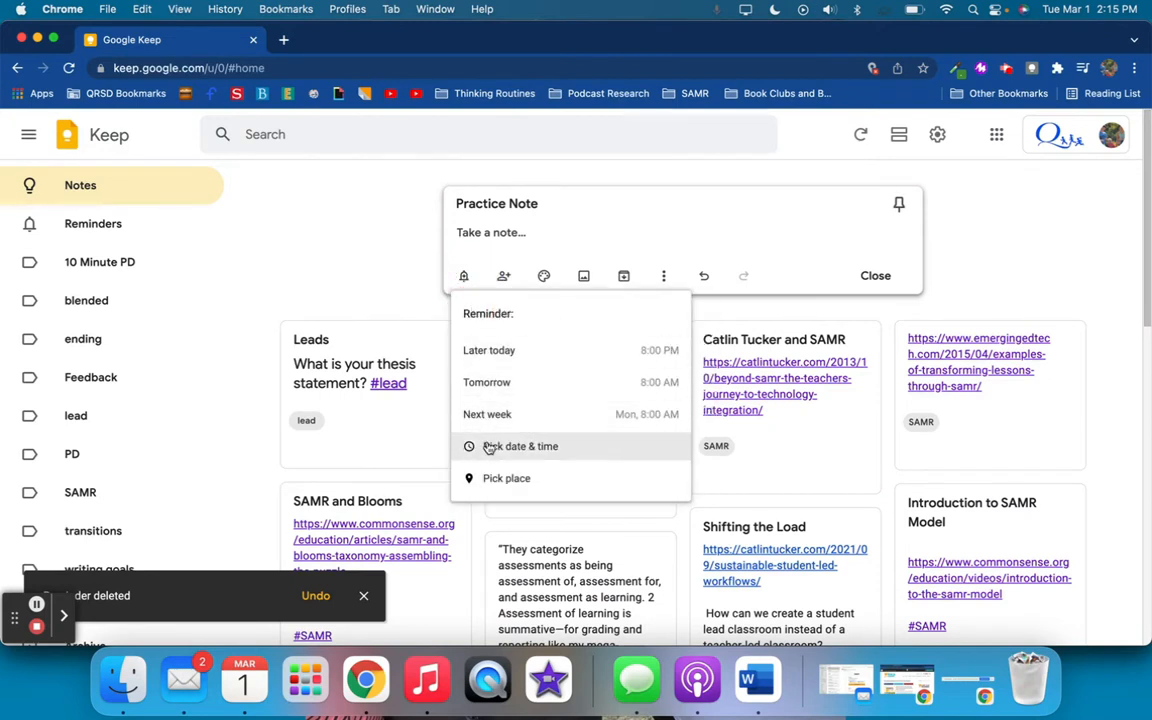
Share the note with the suggested student account as a collaborator and save the change
left_click(506, 277)
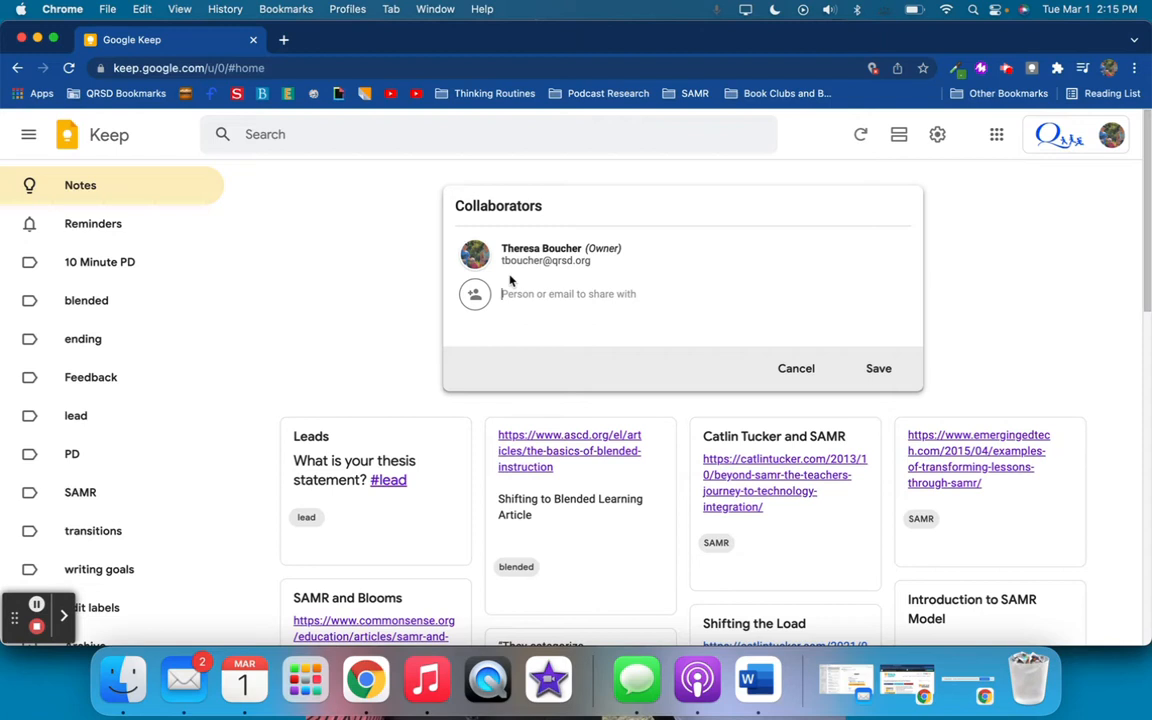
type("student")
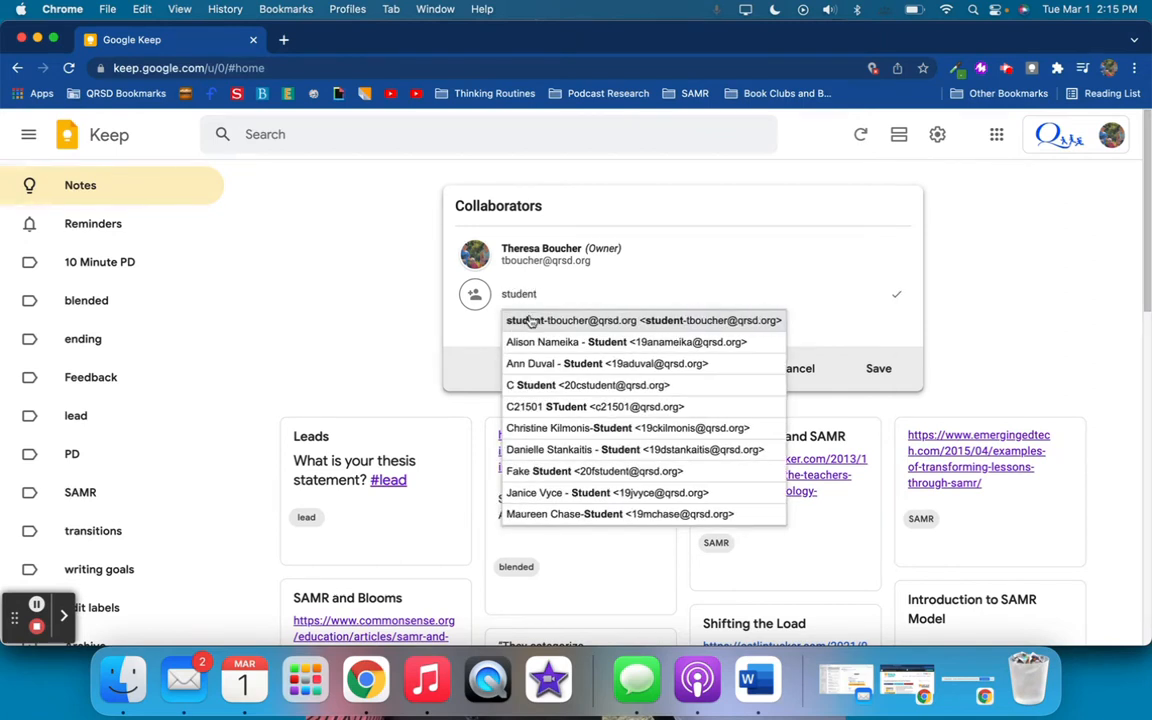
left_click(530, 320)
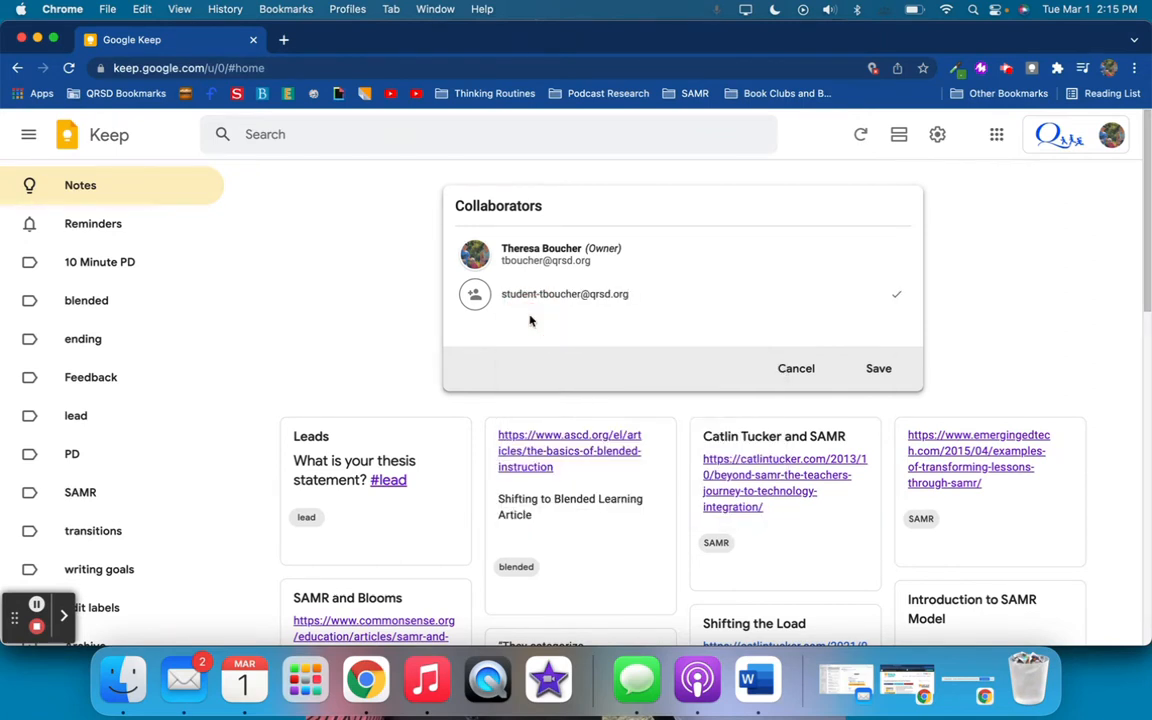
left_click(878, 368)
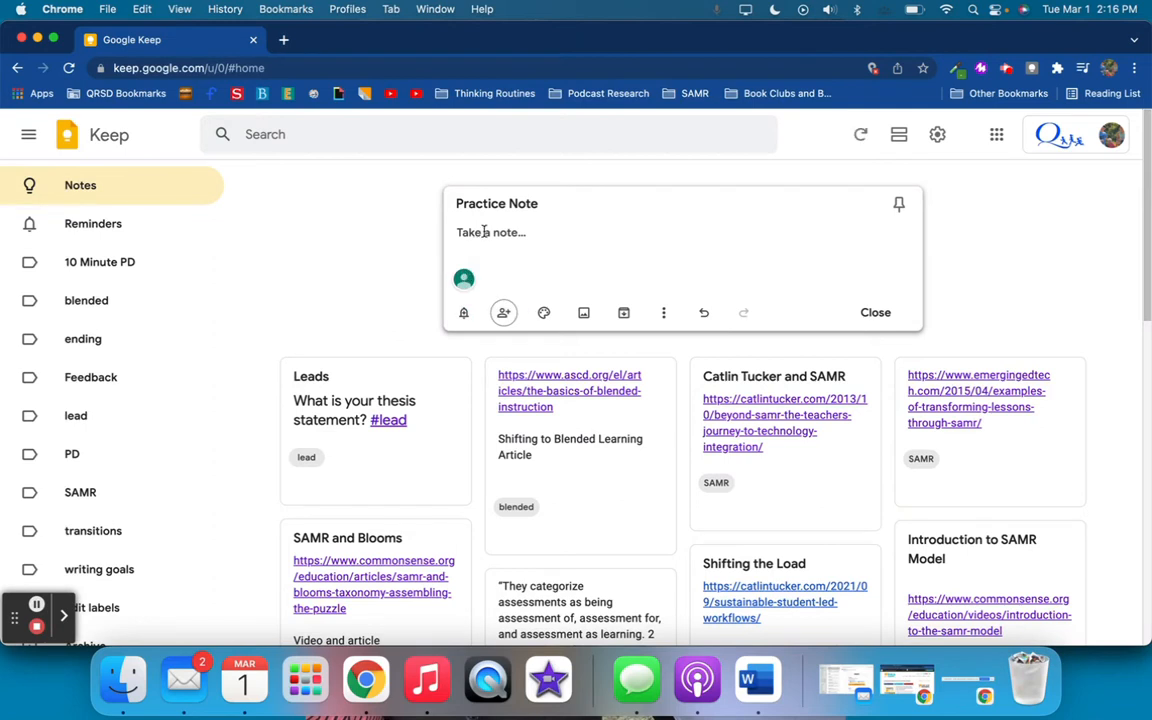
Turn the body of the Practice Note into a checklist by showing checkboxes
left_click(663, 312)
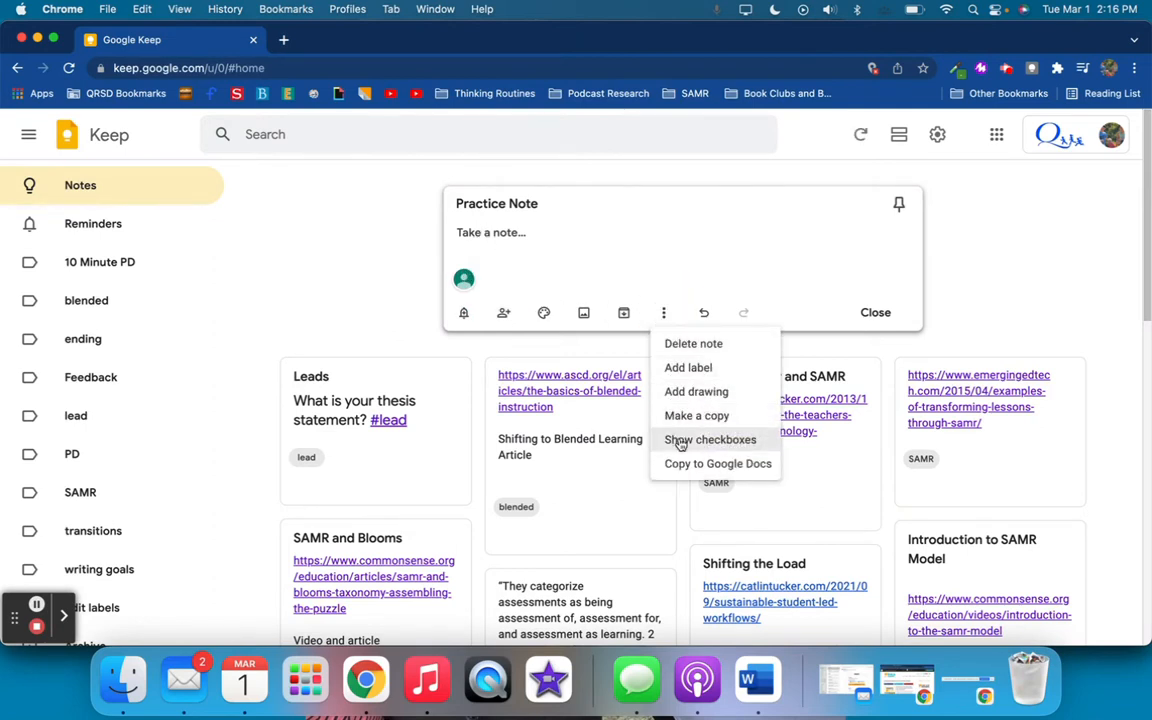
left_click(665, 314)
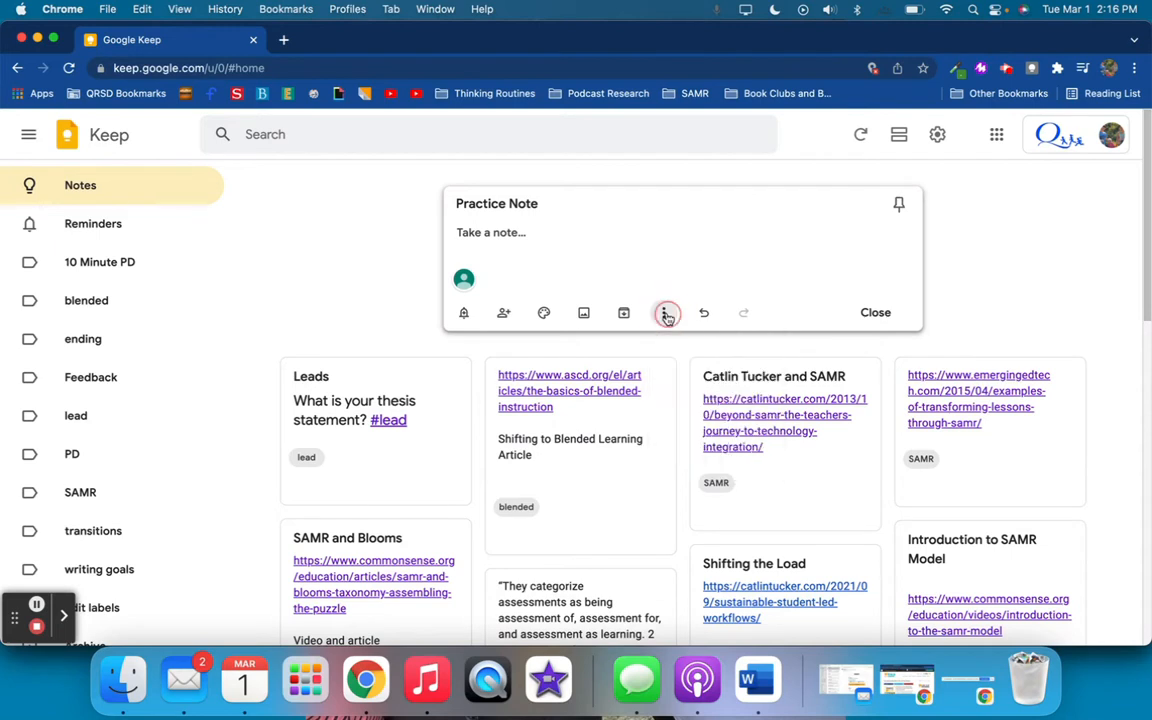
left_click(665, 314)
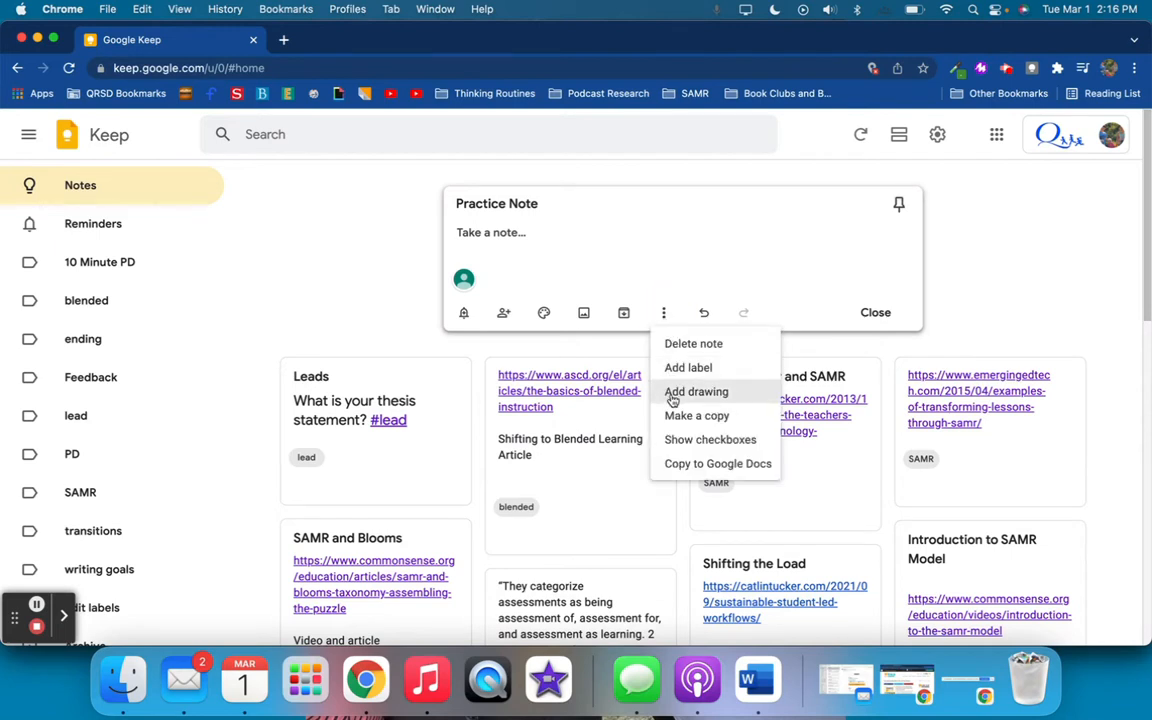
left_click(676, 441)
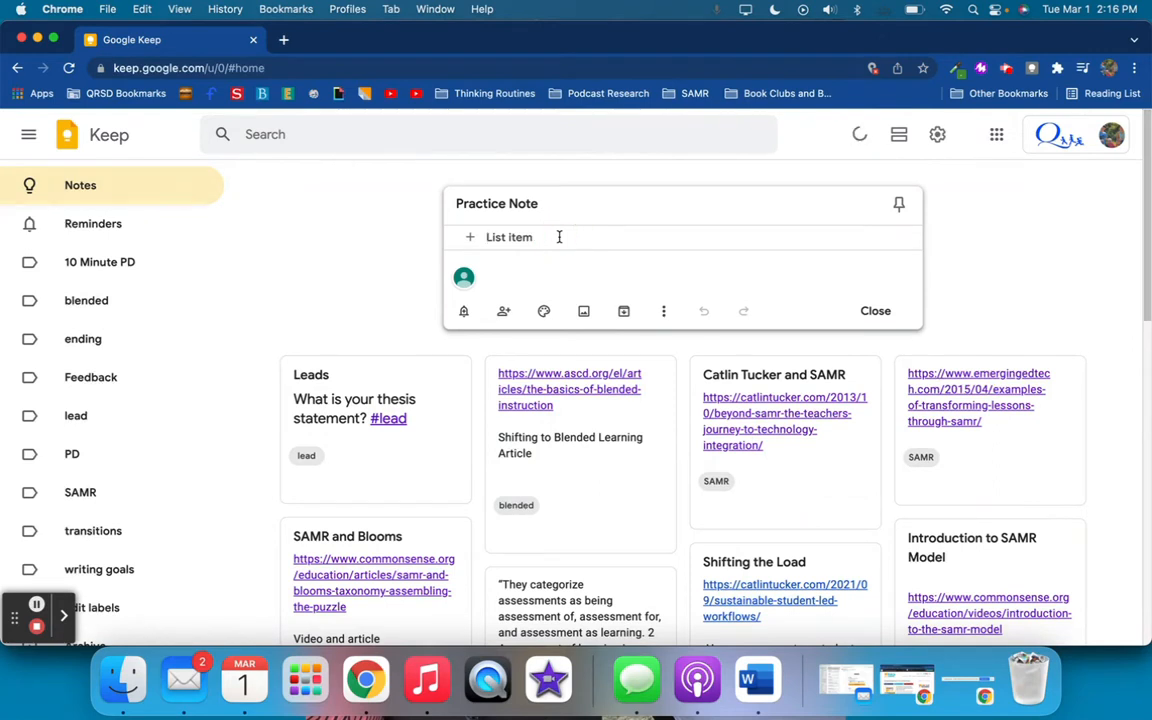
Replace the note's title with "Writing Goals"
triple_click(548, 203)
type("Werit")
key("BackSpace")
key("BackSpace")
key("BackSpace")
key("BackSpace")
type("riting Goals")
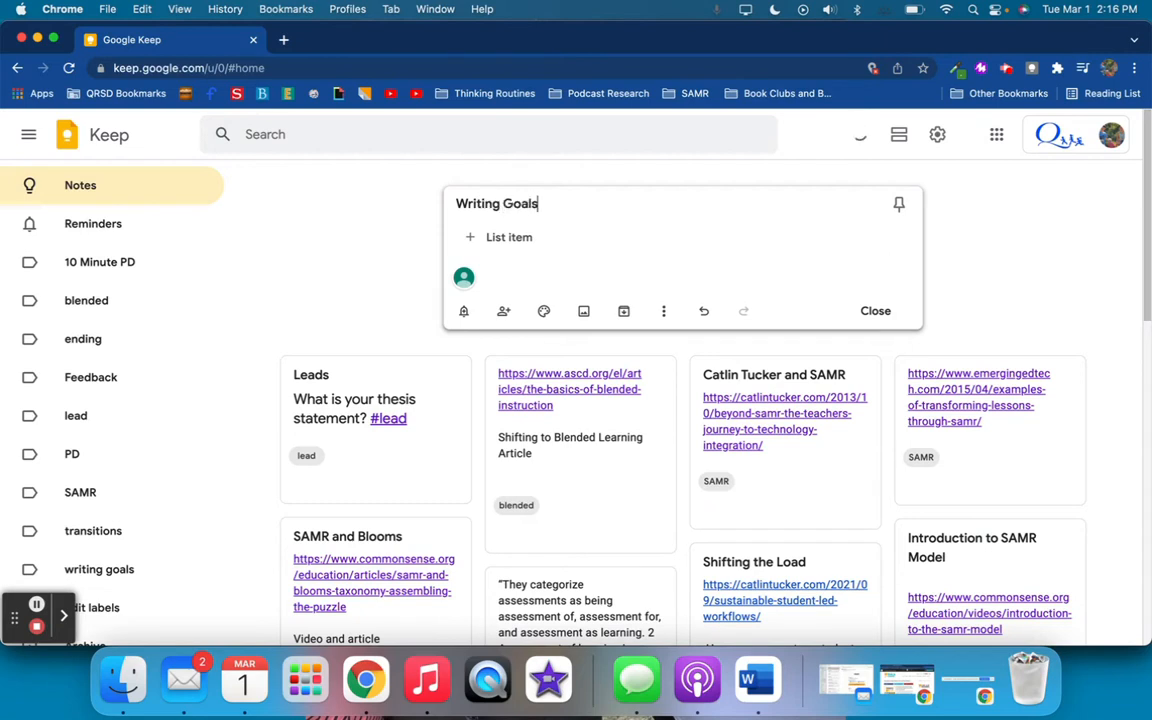
Add the checklist item "Add more details (thought, actions, dialogue) to the beginning of your story."
left_click(536, 236)
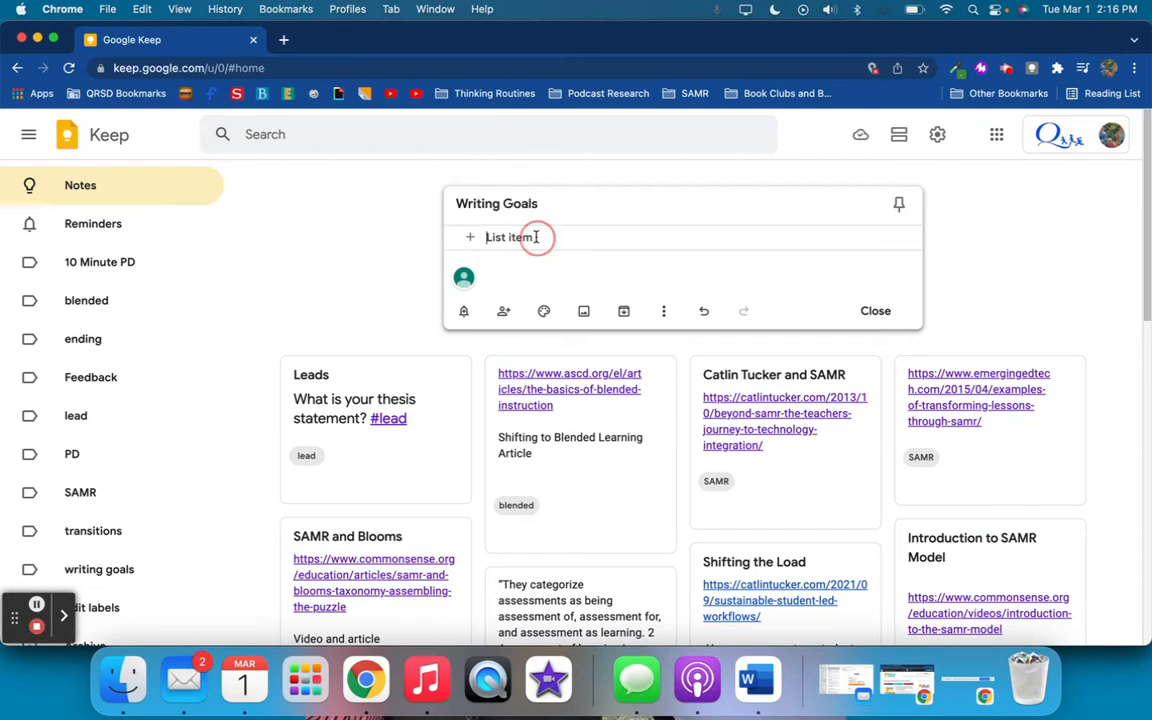
type("Add more")
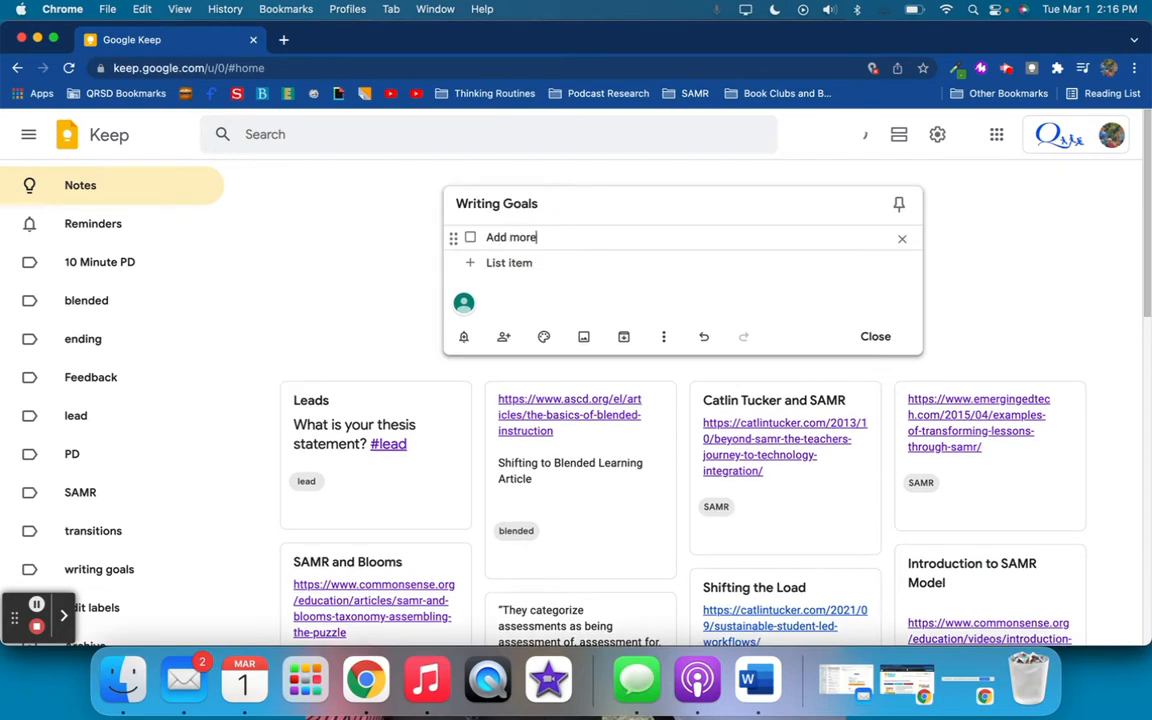
type(" details (thought, actions")
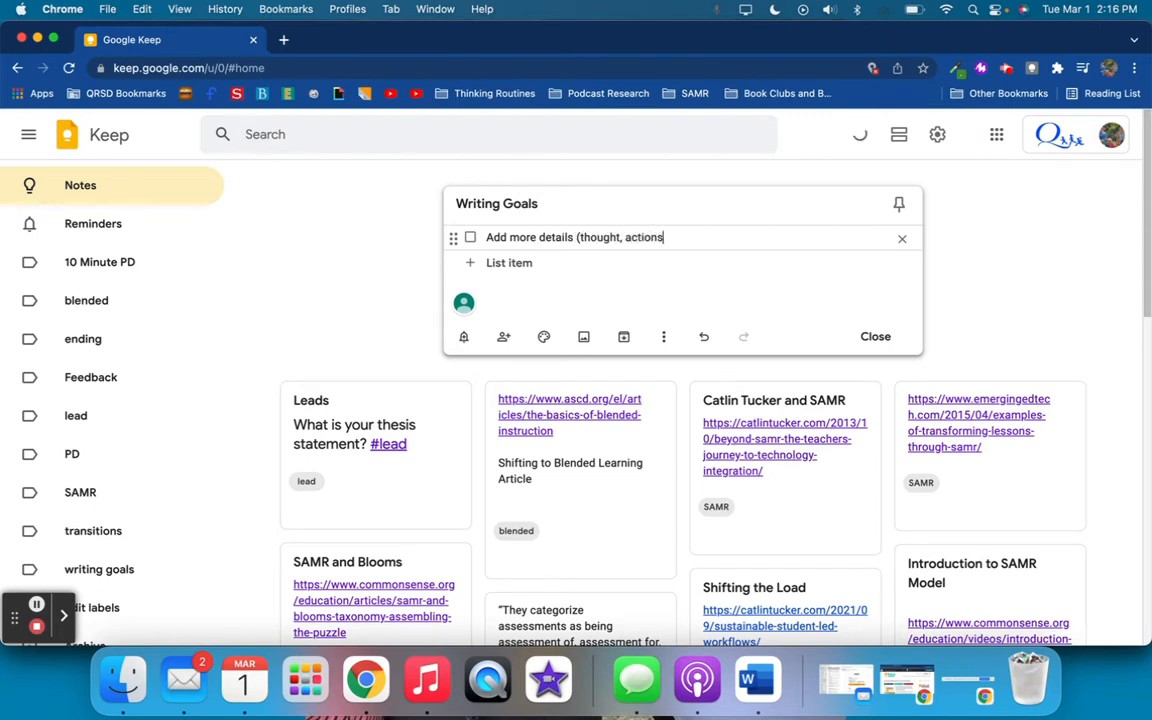
type(", dialougue)")
right_click(681, 237)
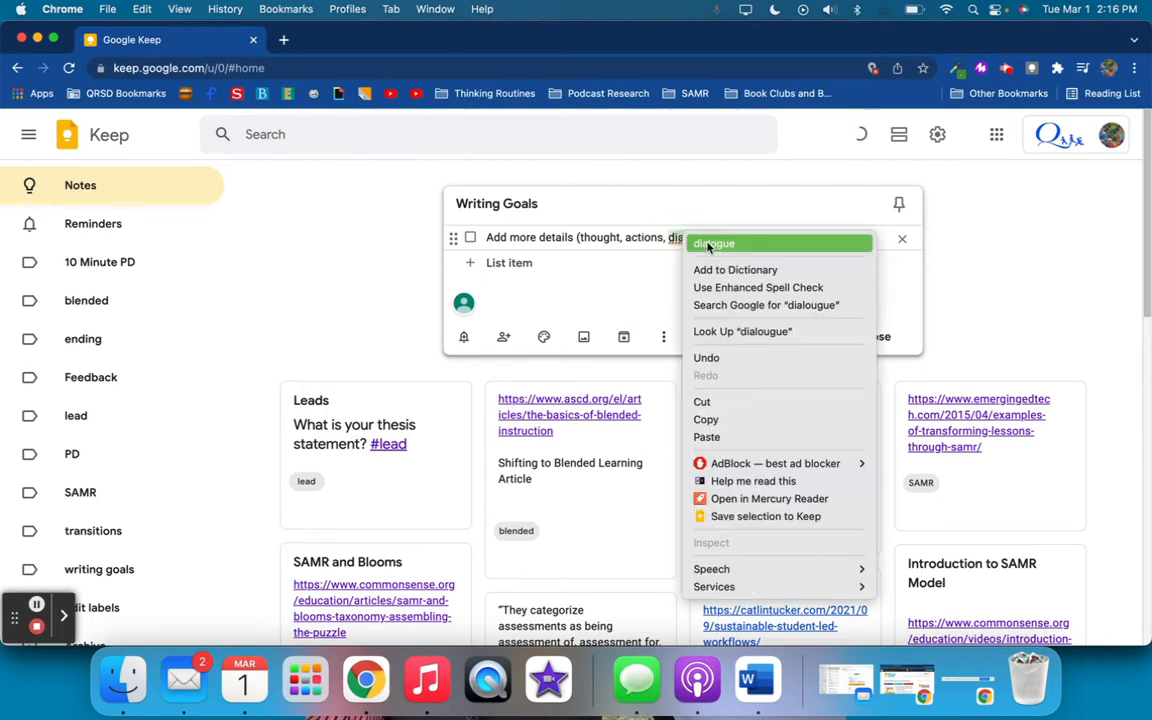
left_click(760, 244)
type("t")
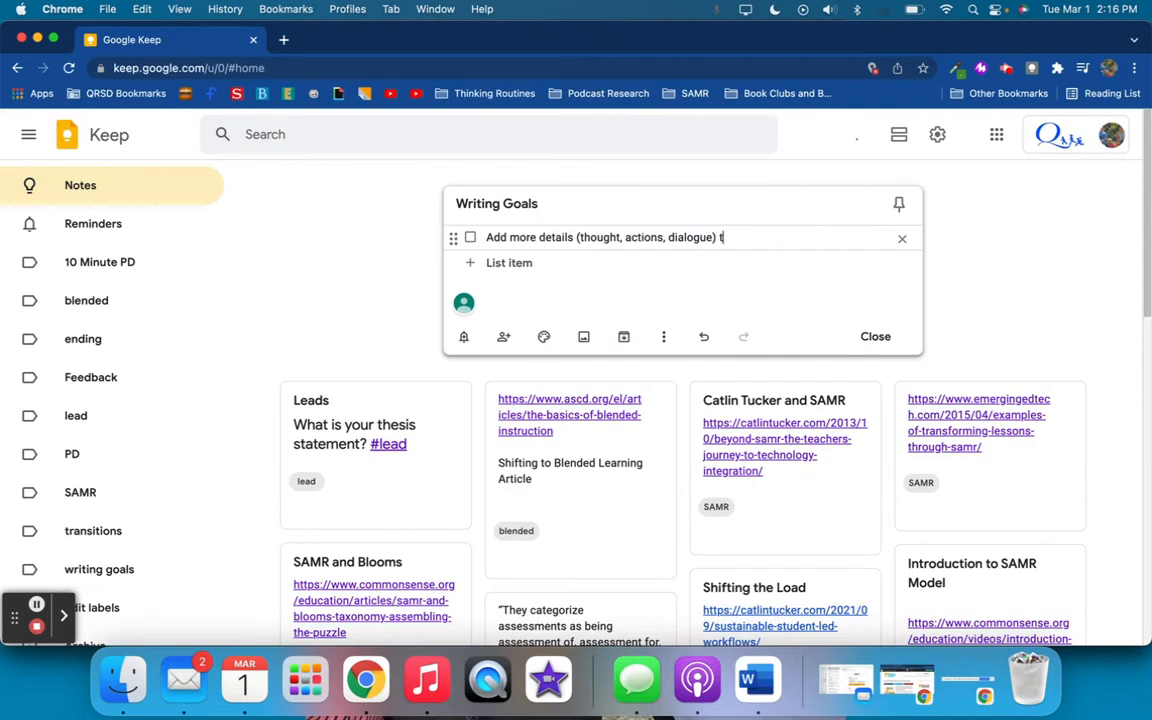
type("o the beginning ")
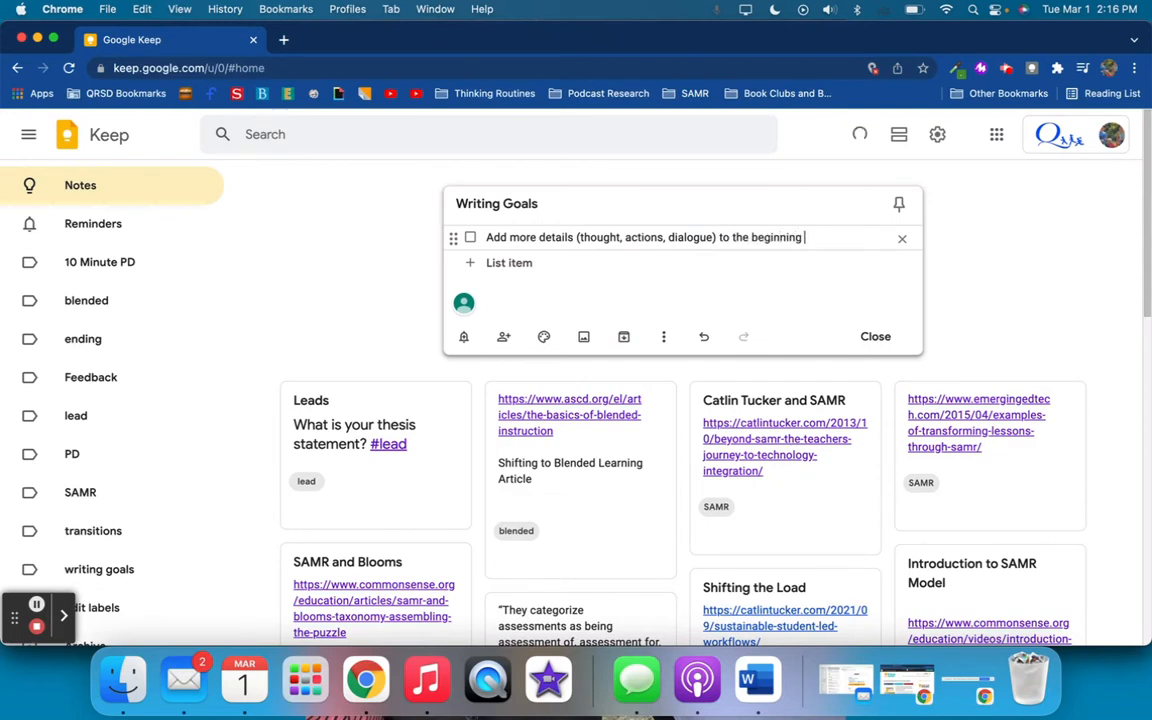
type("of your story.")
Add a second checklist item reading "Add punctuation to the beginning of your story." to the Writing Goals note
key("Return")
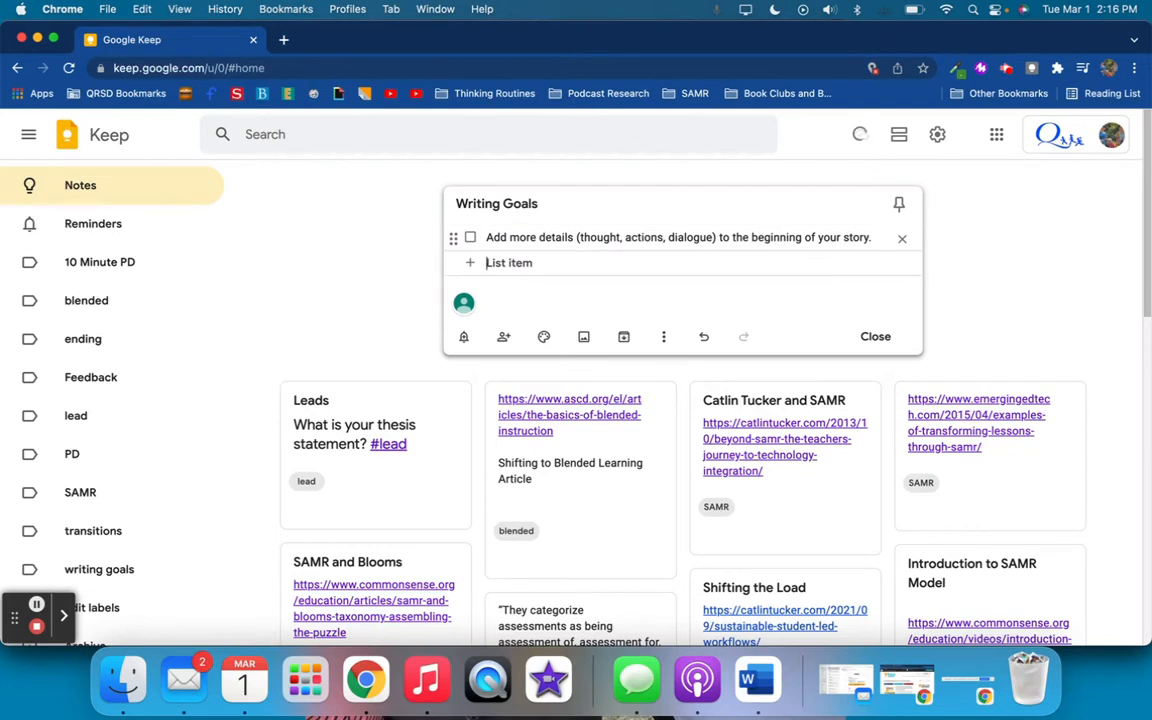
type("d pu")
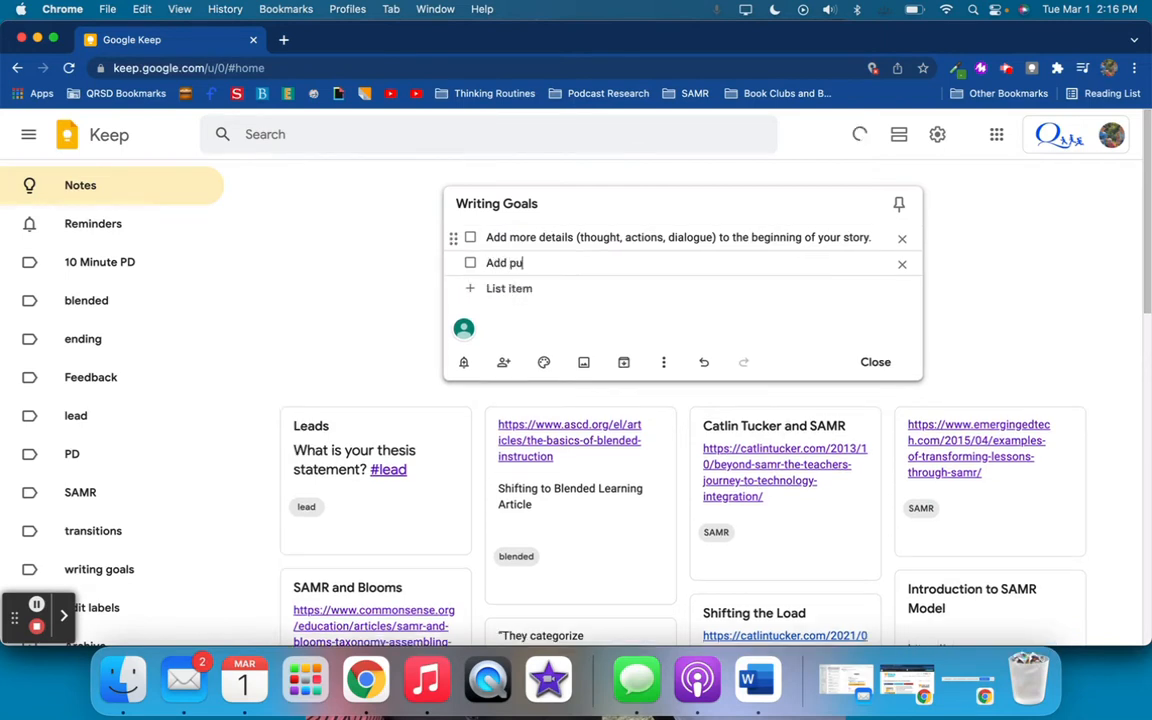
type("nctuation f")
type("o the begin")
type("ning fo")
type("of yo")
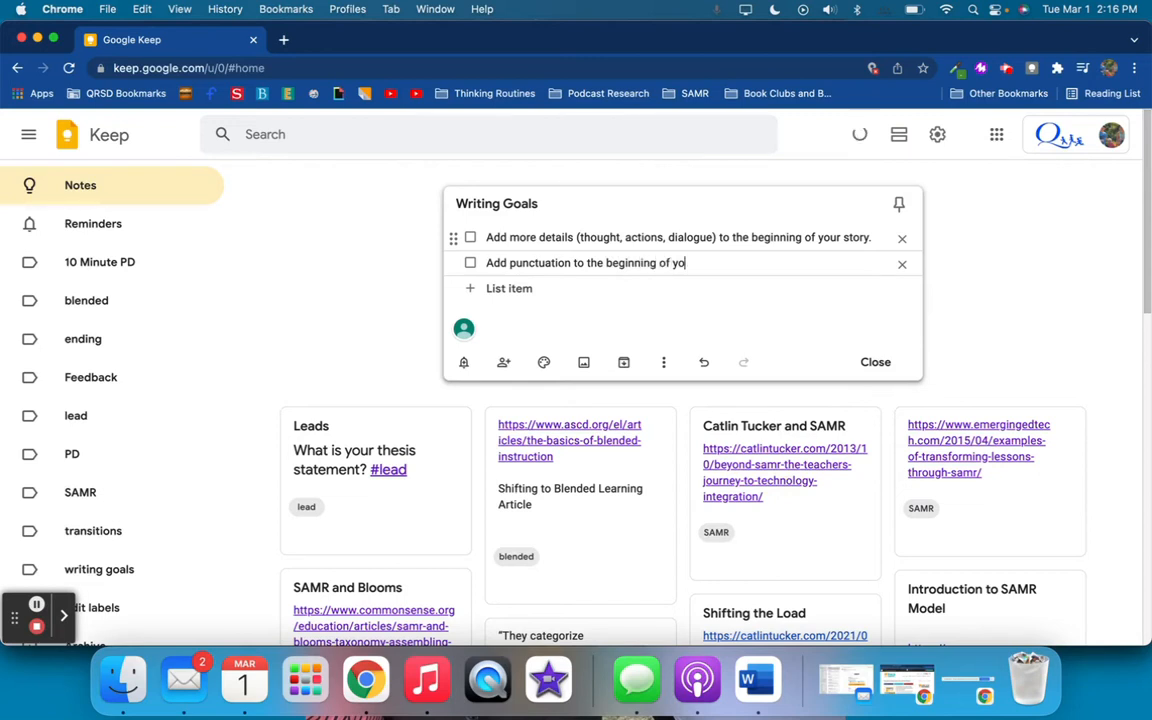
type("ur story.")
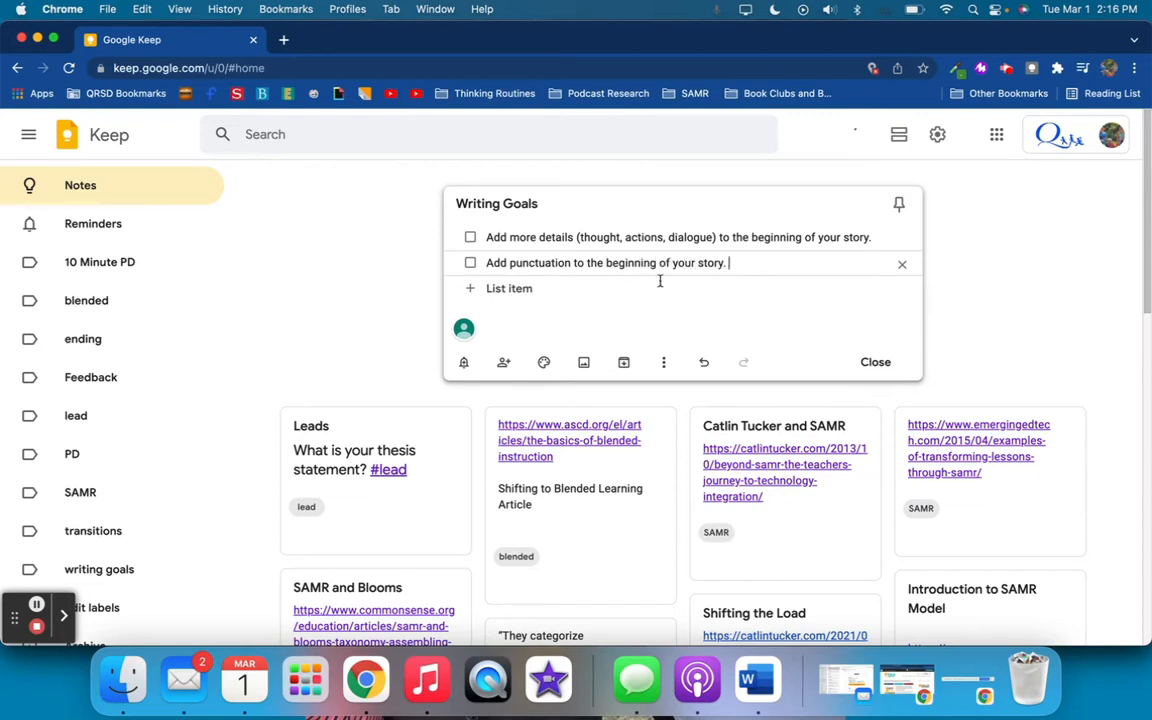
Give the Writing Goals note a blue colour and the yellow pencil Notes background image
left_click(545, 363)
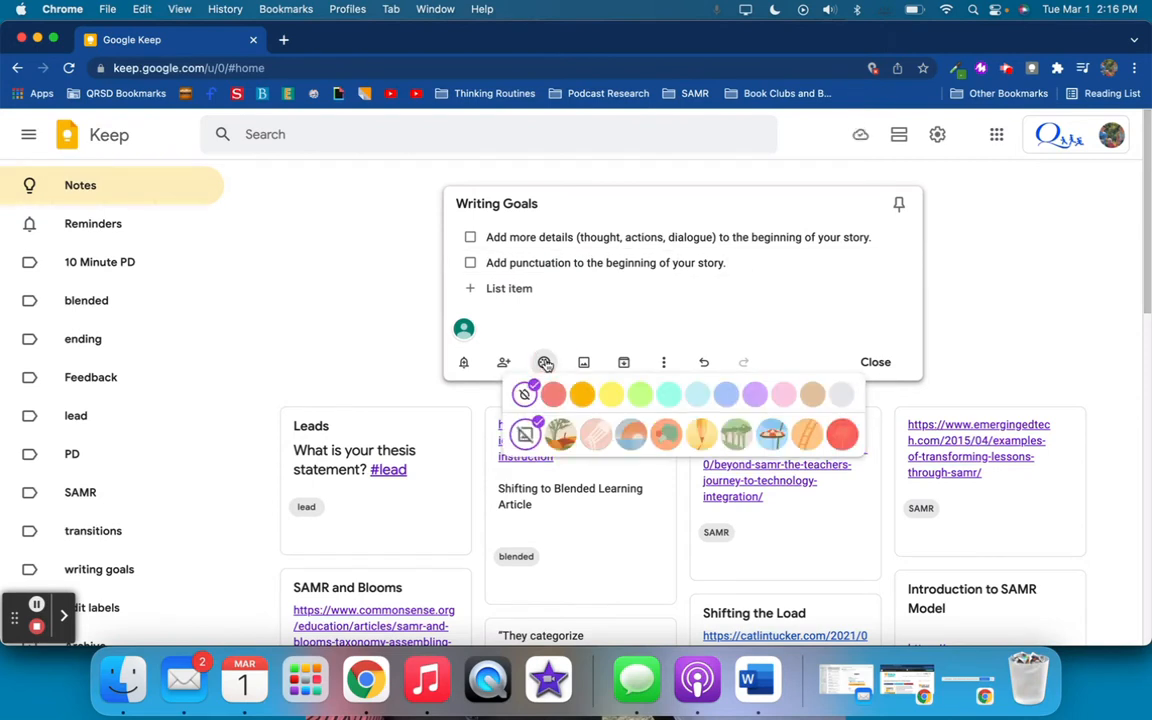
left_click(726, 394)
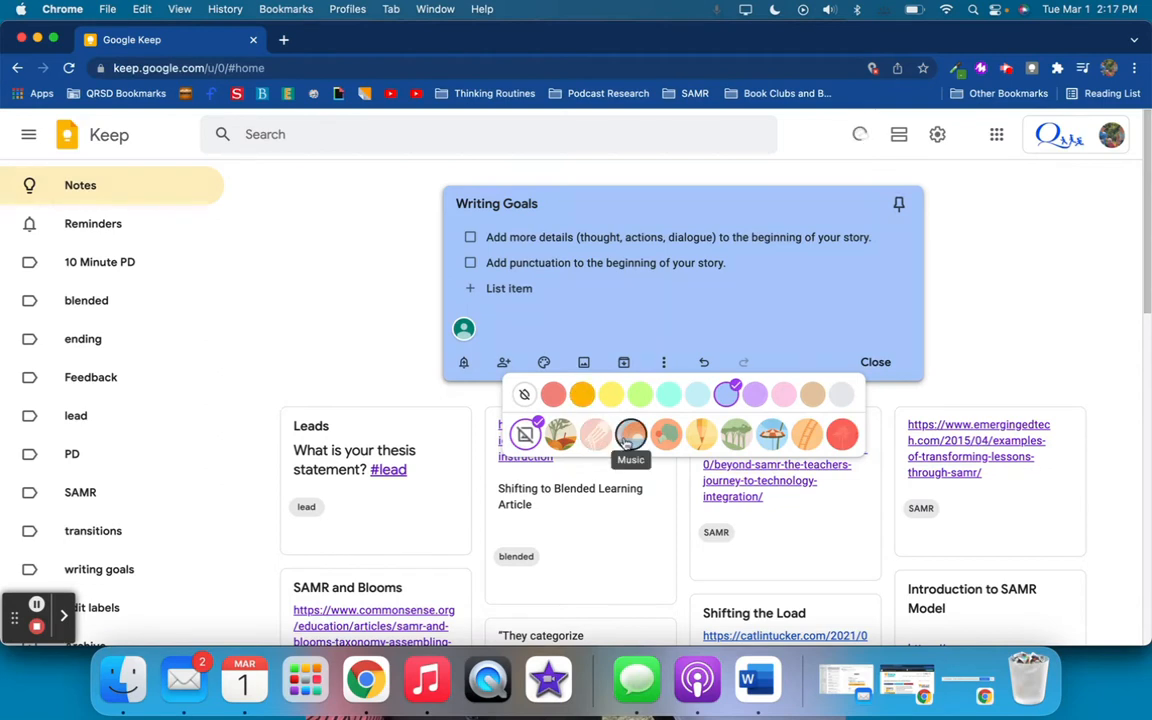
left_click(699, 432)
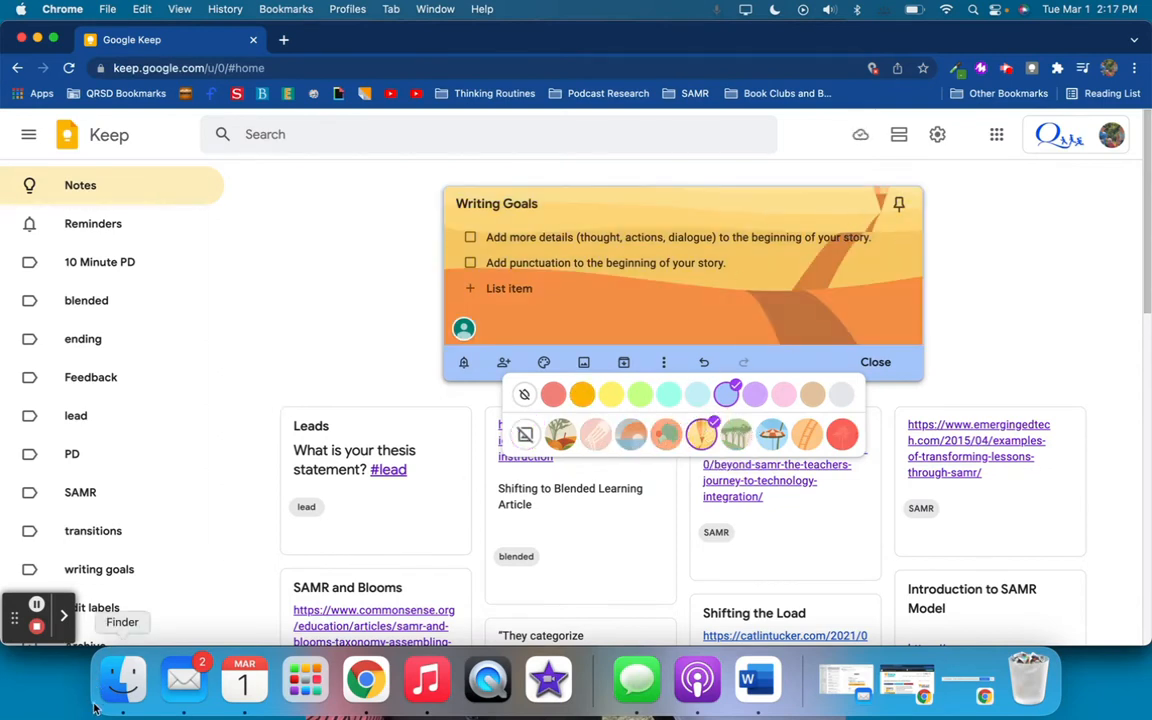
left_click(665, 299)
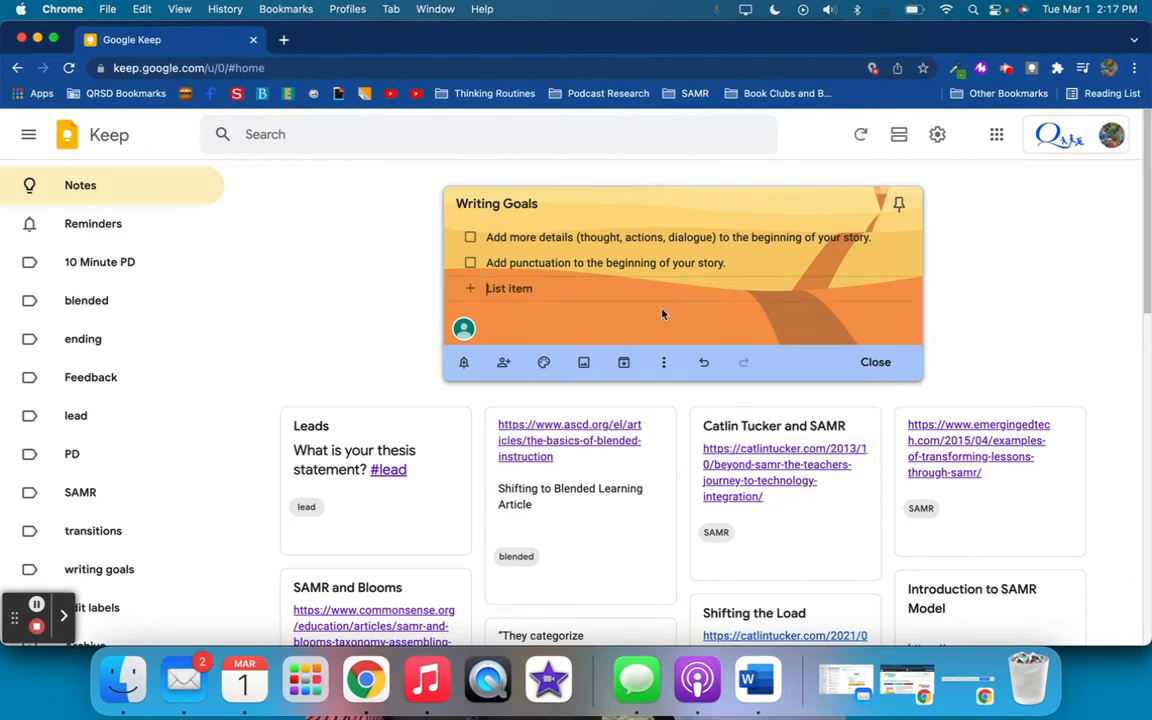
Open a new Chrome window under the student profile
key("ctrl+Up")
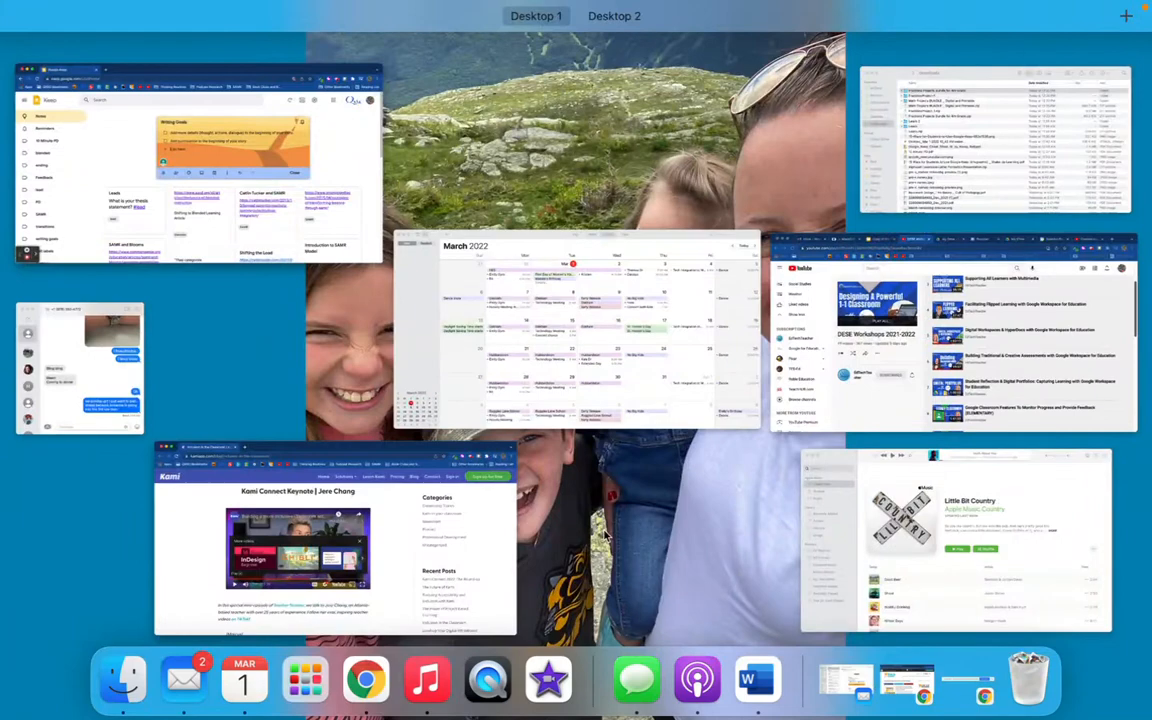
key("ctrl+Up")
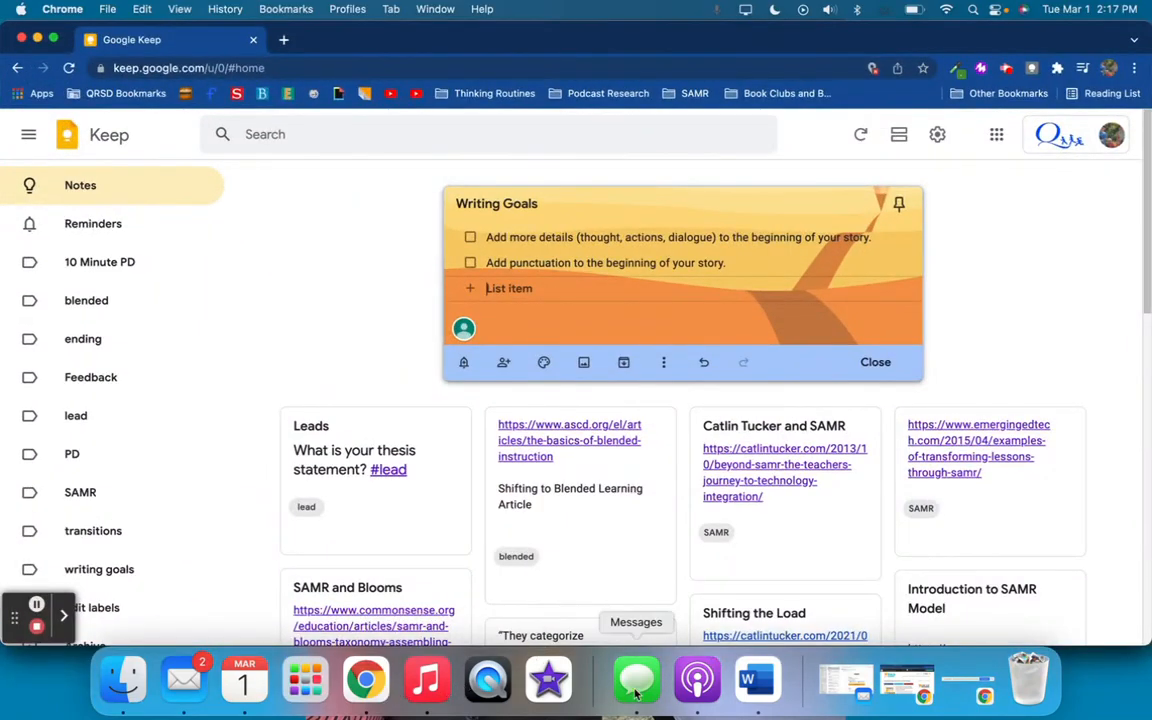
right_click(366, 680)
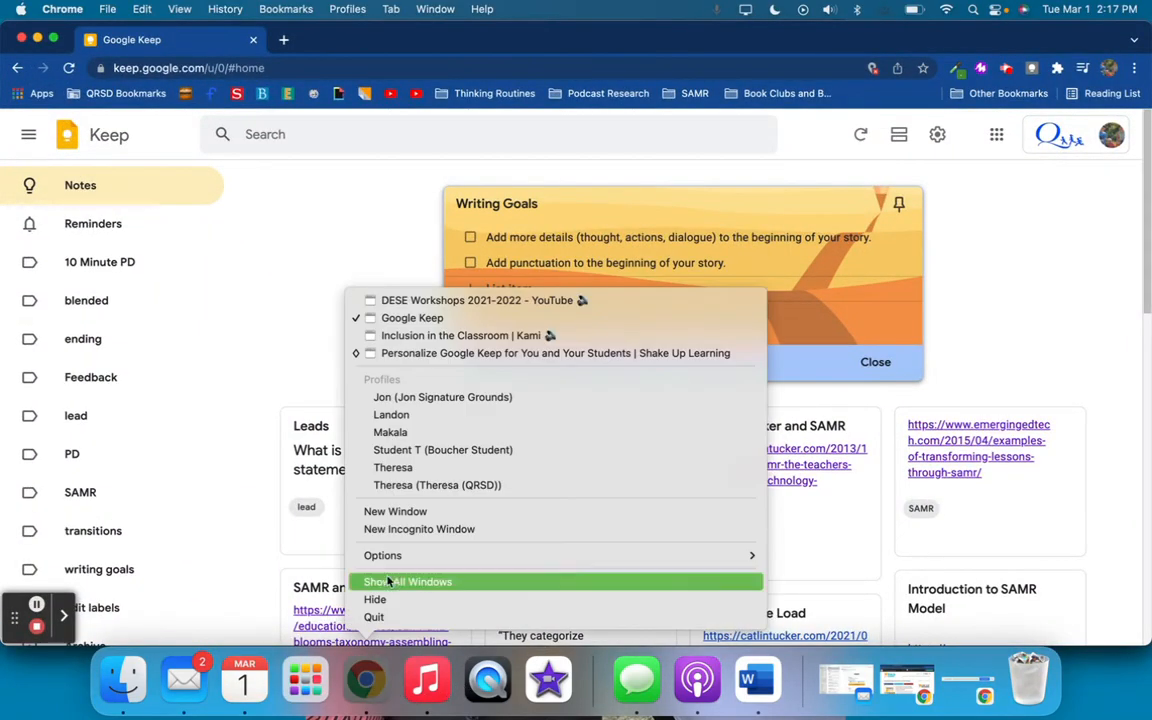
left_click(412, 450)
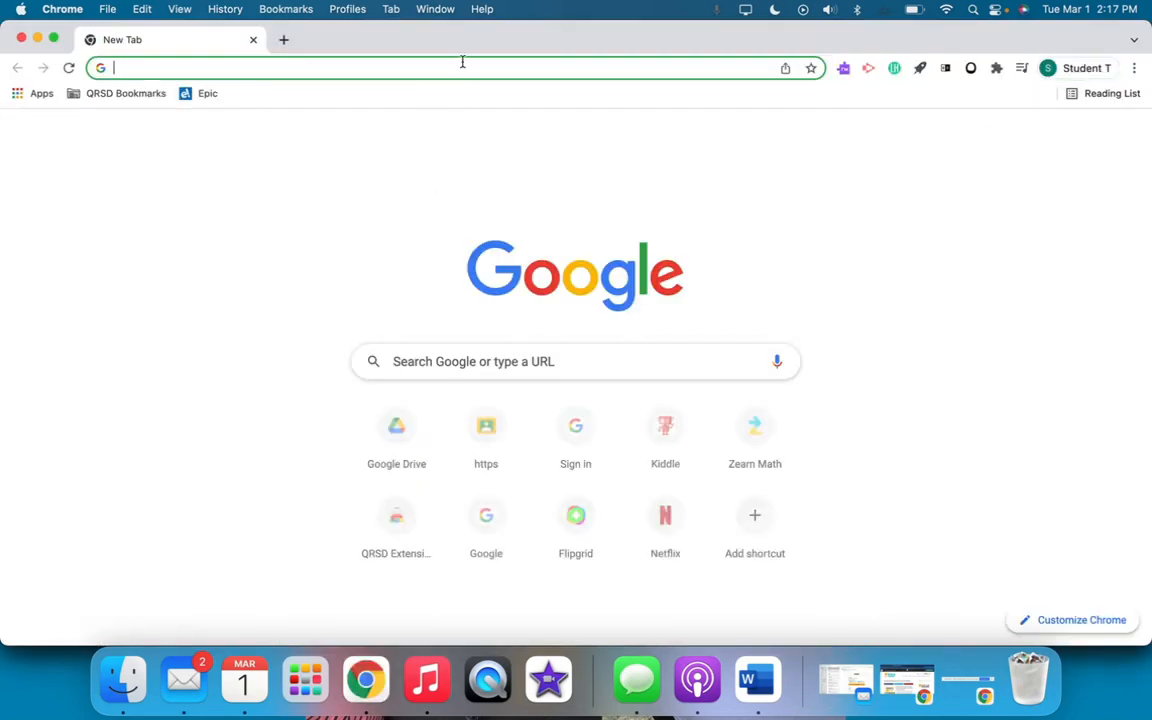
left_click(461, 67)
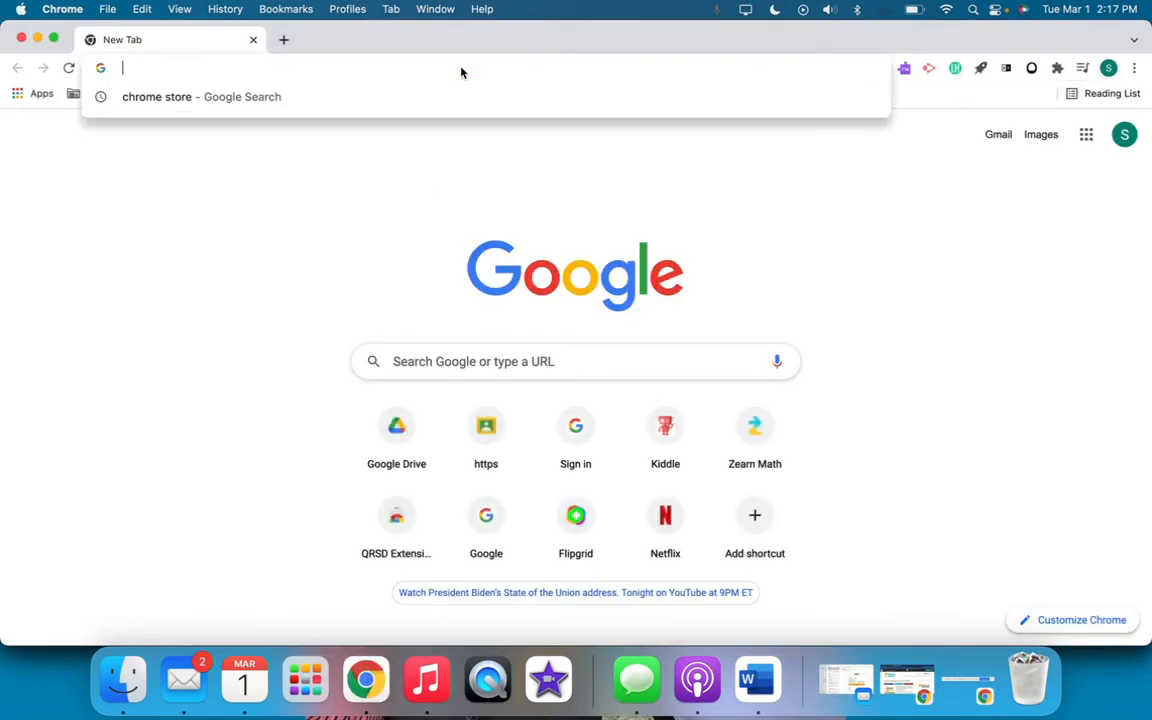
type("kee")
key("BackSpace")
key("BackSpace")
key("BackSpace")
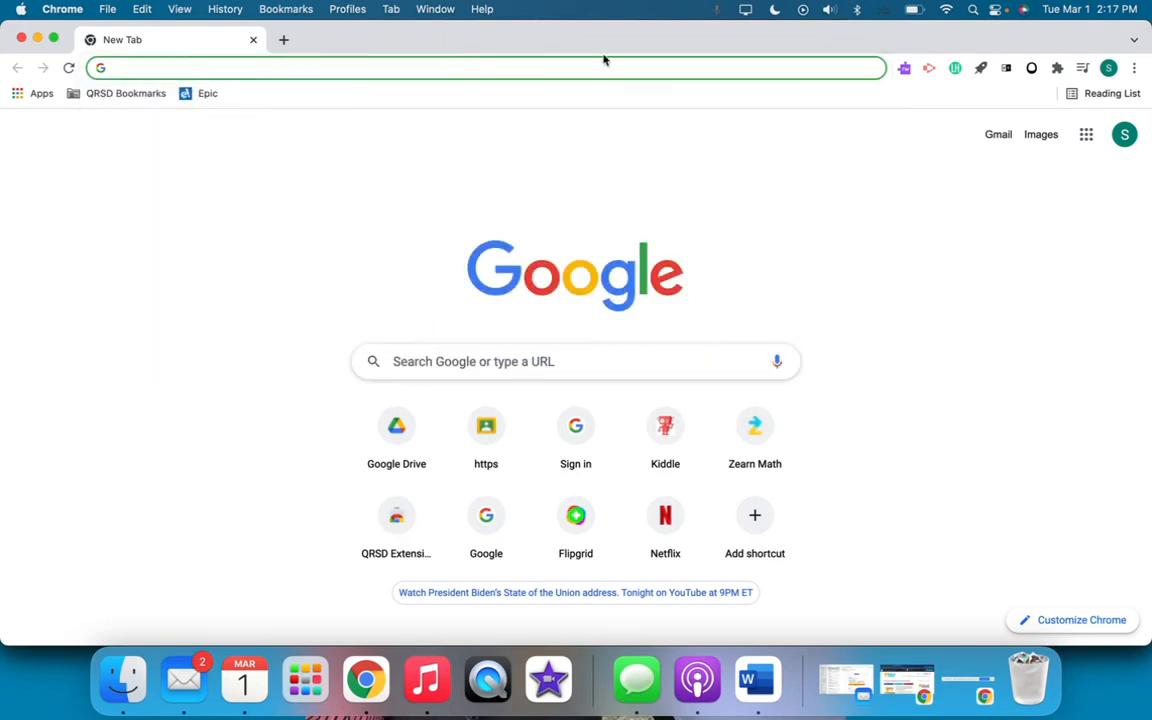
Open Google Keep in the student's account from the Google apps list
left_click(1092, 136)
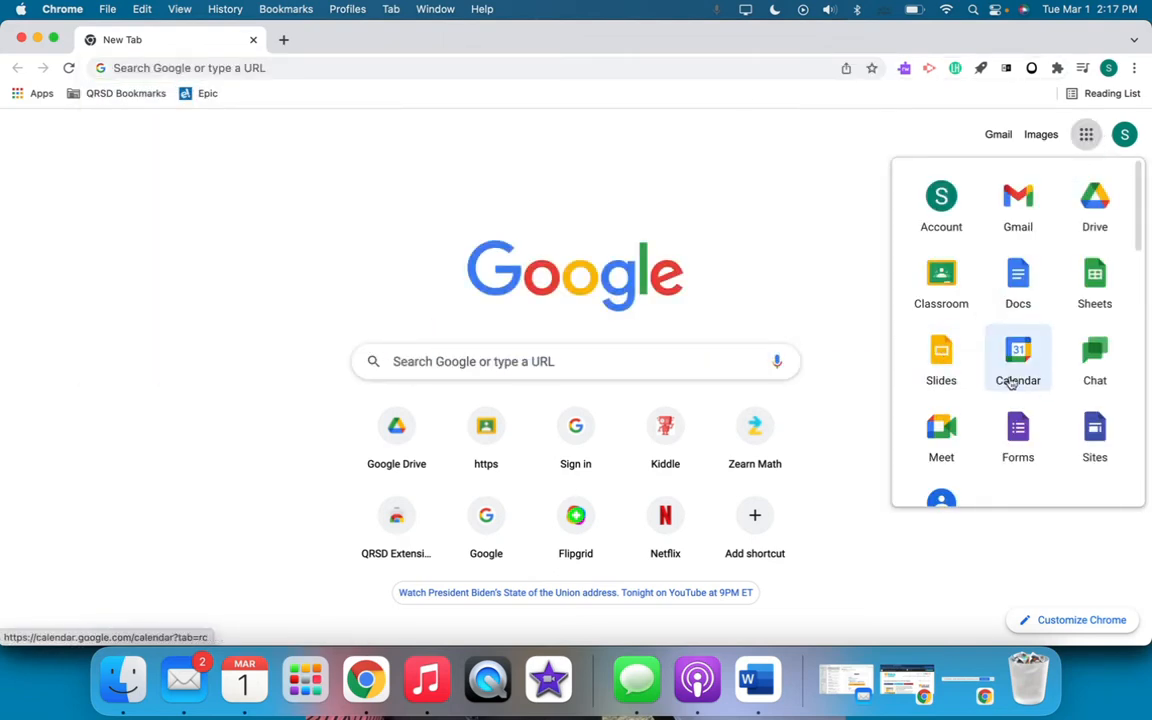
scroll(1046, 388, "down", 3)
scroll(955, 404, "down", 5)
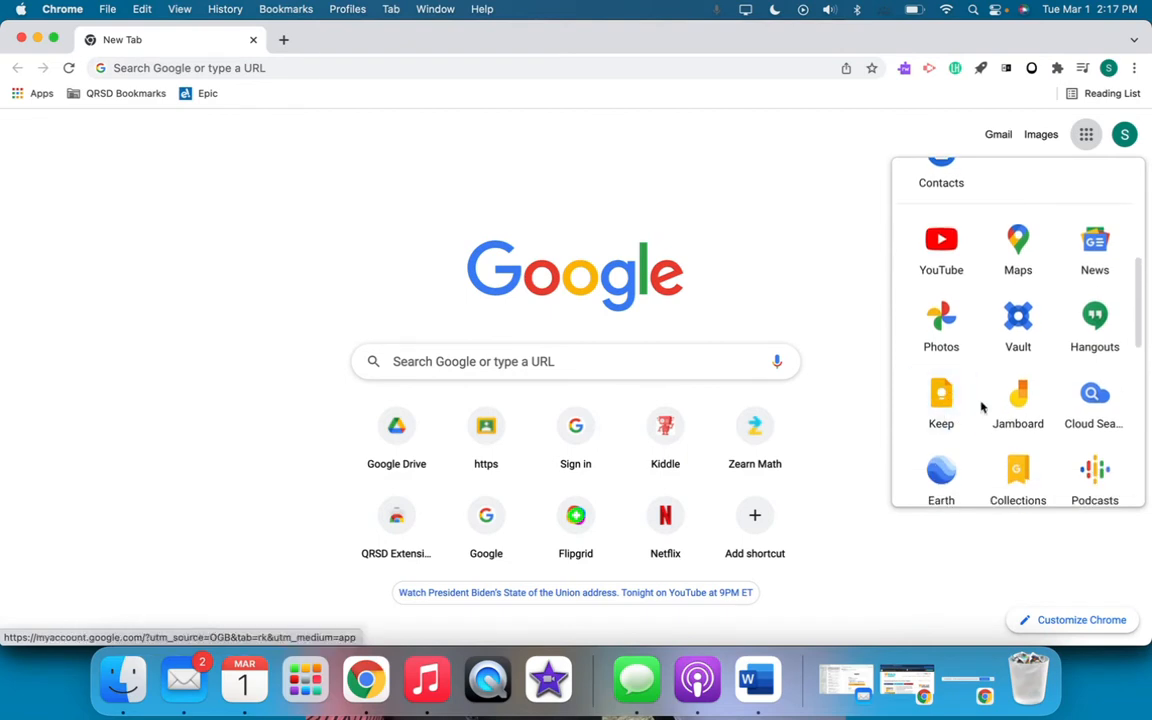
left_click(941, 410)
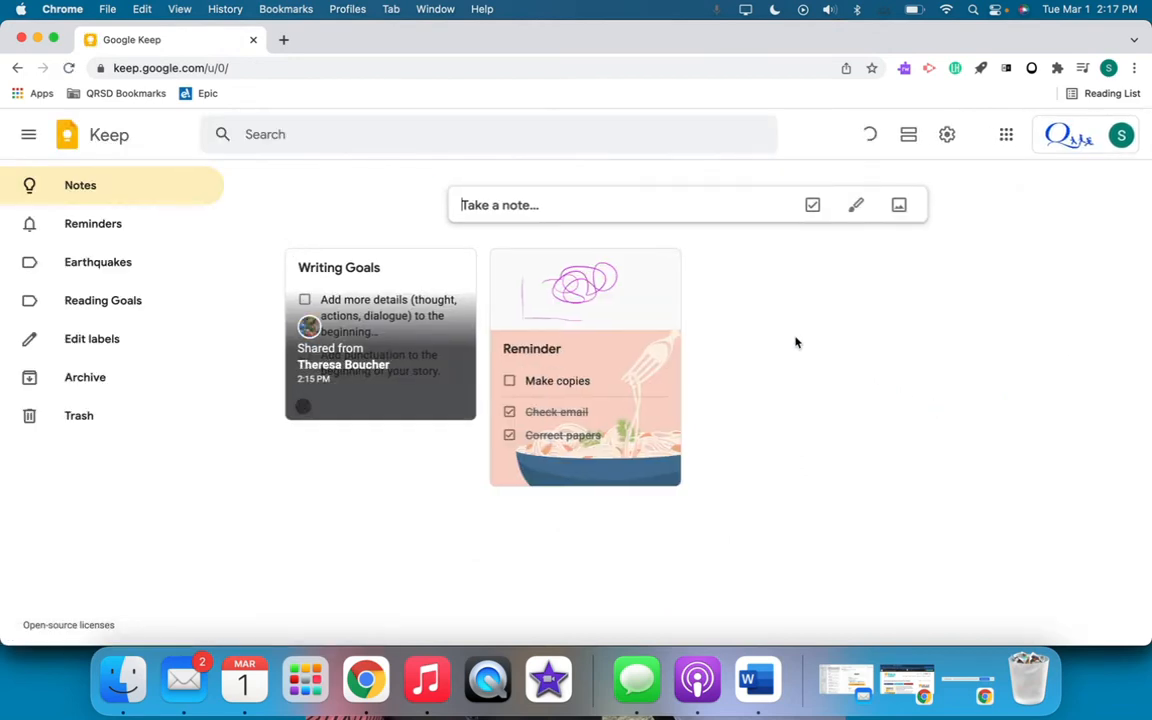
View the shared Writing Goals note in the student's Keep, close it and pin it
left_click(318, 287)
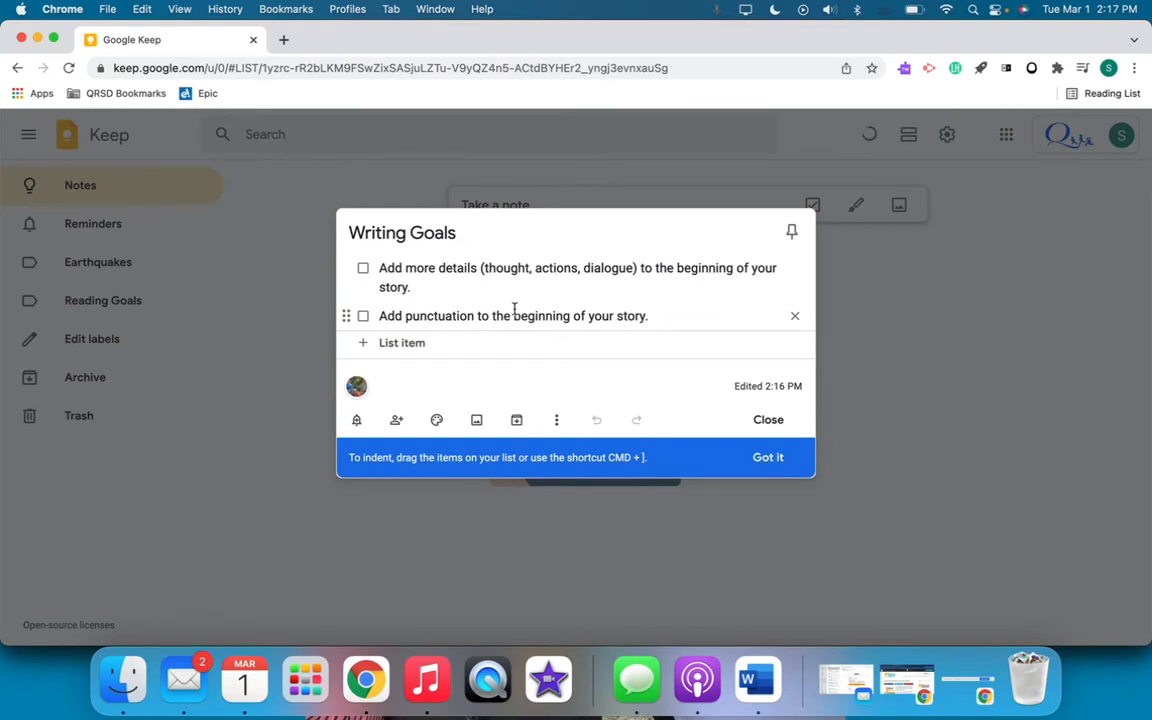
left_click(887, 287)
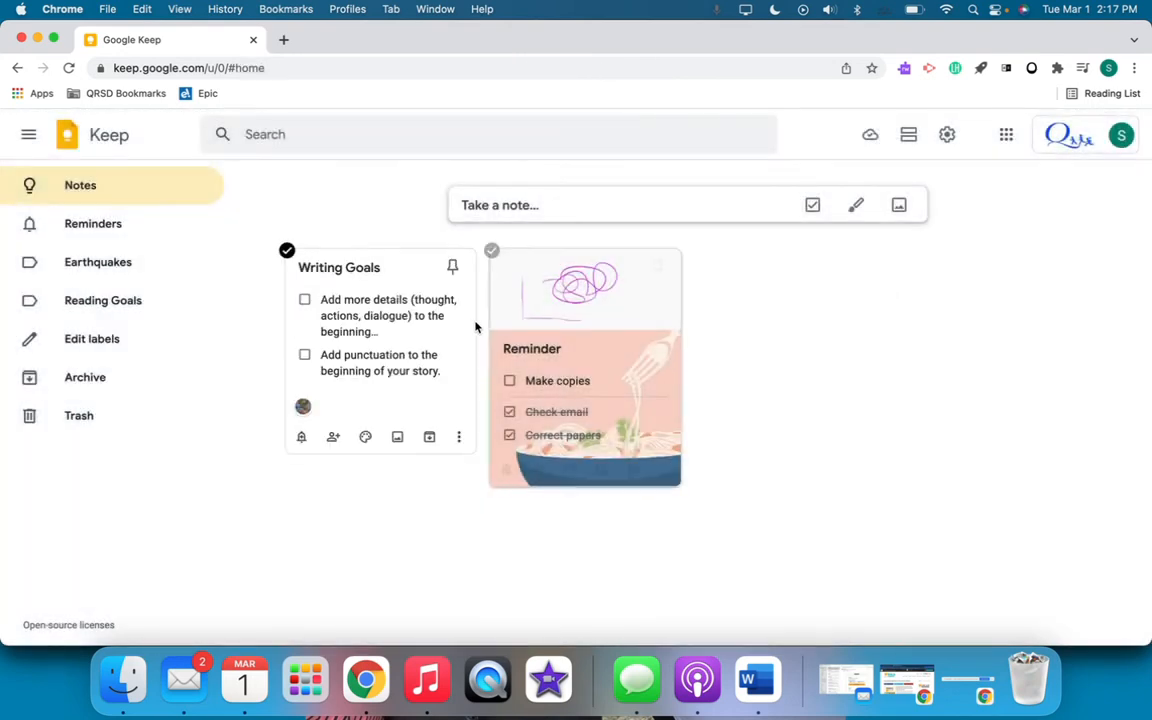
left_click(452, 267)
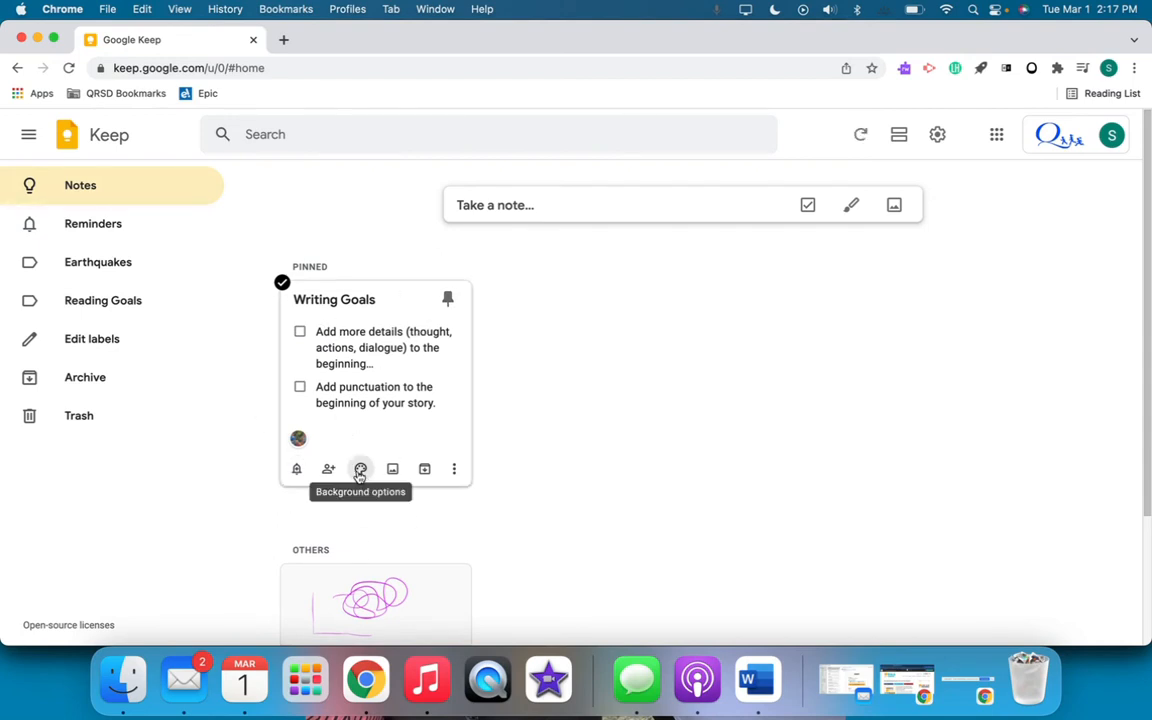
Give the pinned Writing Goals note the orange film-reel background and check off its "Add more details" item
mouse_move(360, 472)
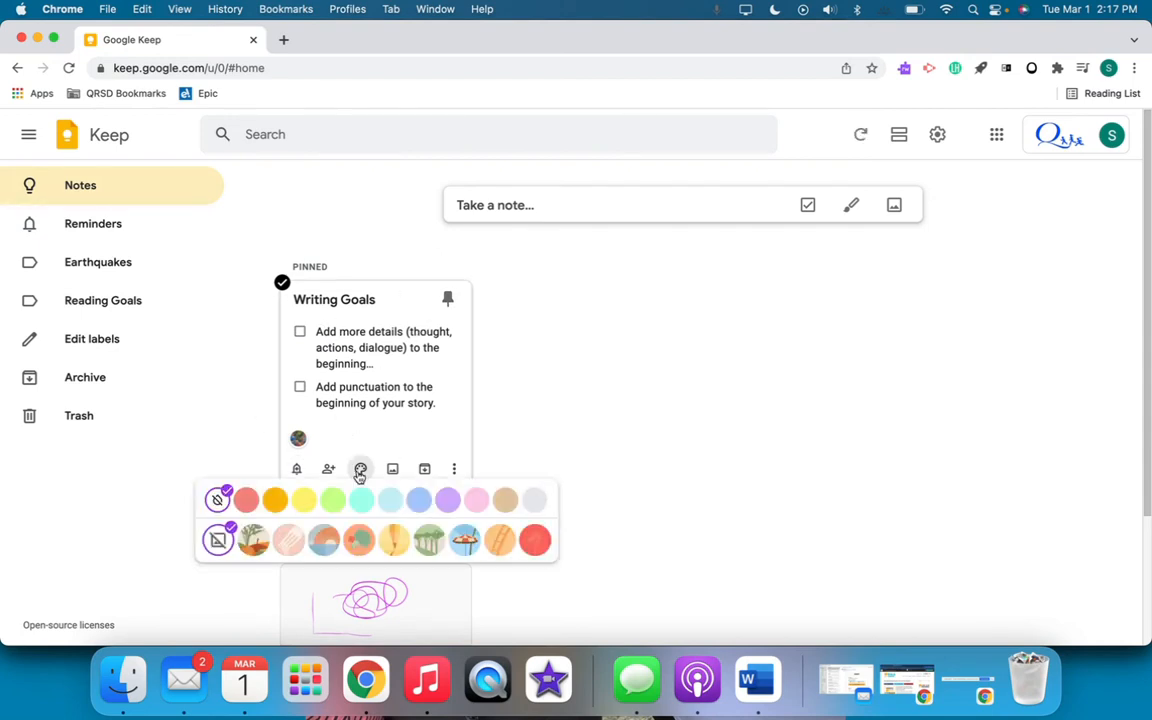
left_click(394, 541)
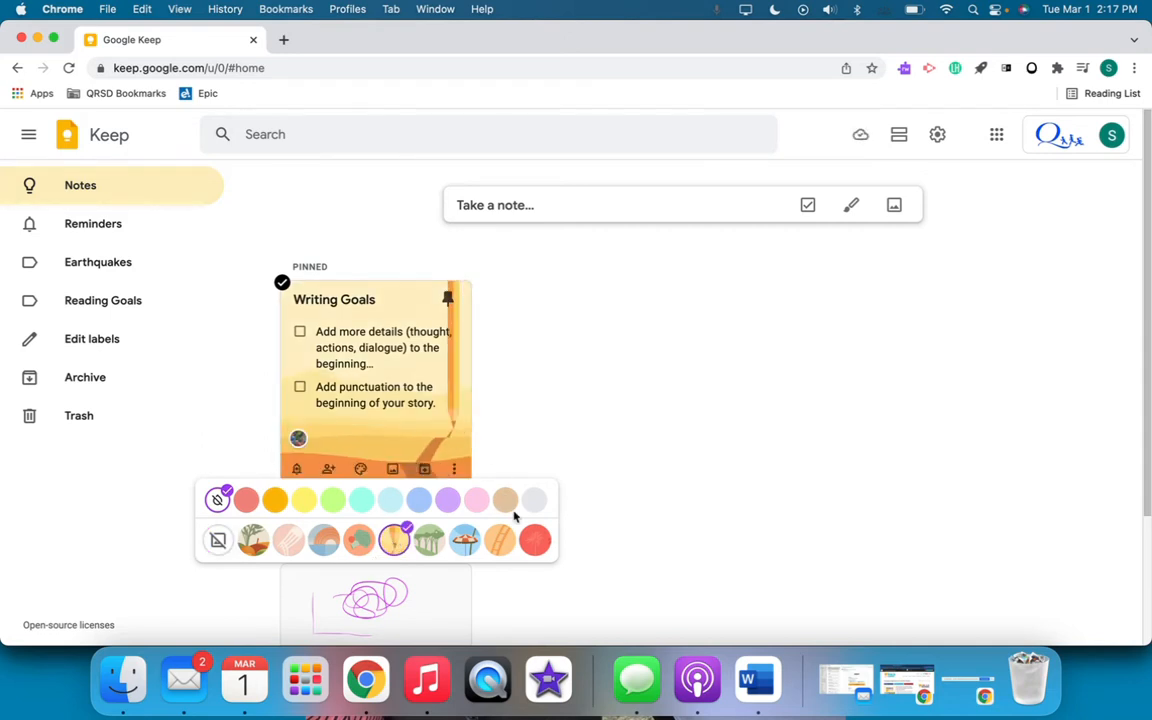
left_click(502, 545)
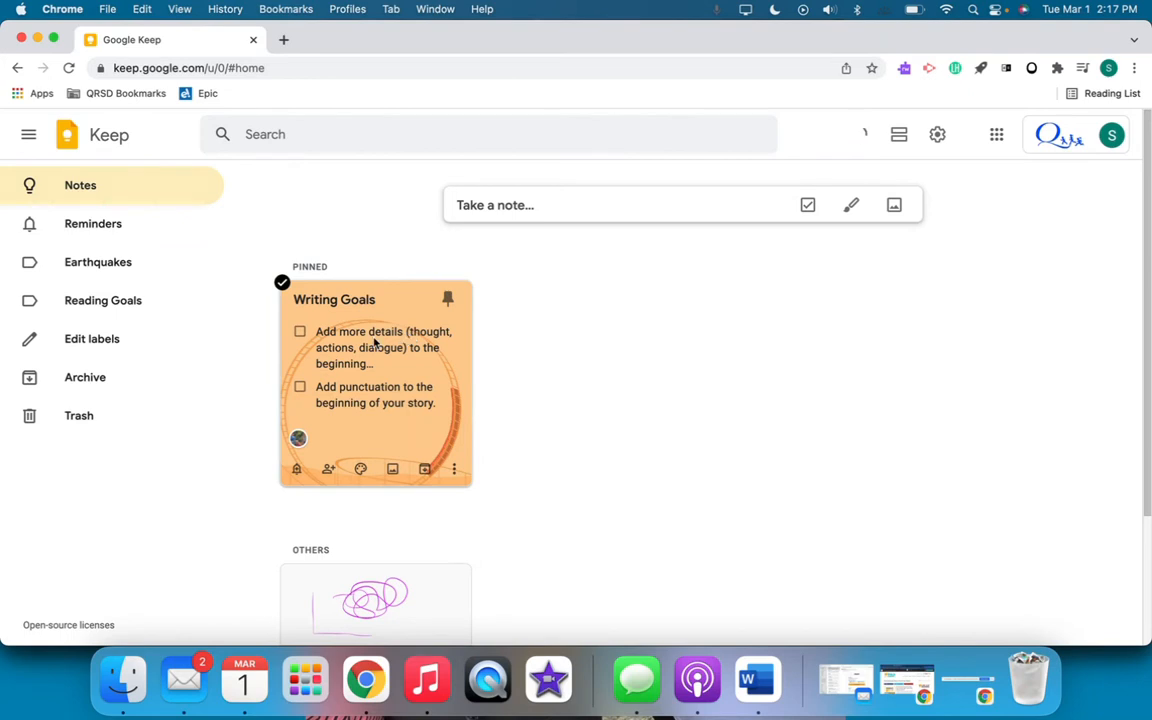
left_click(300, 335)
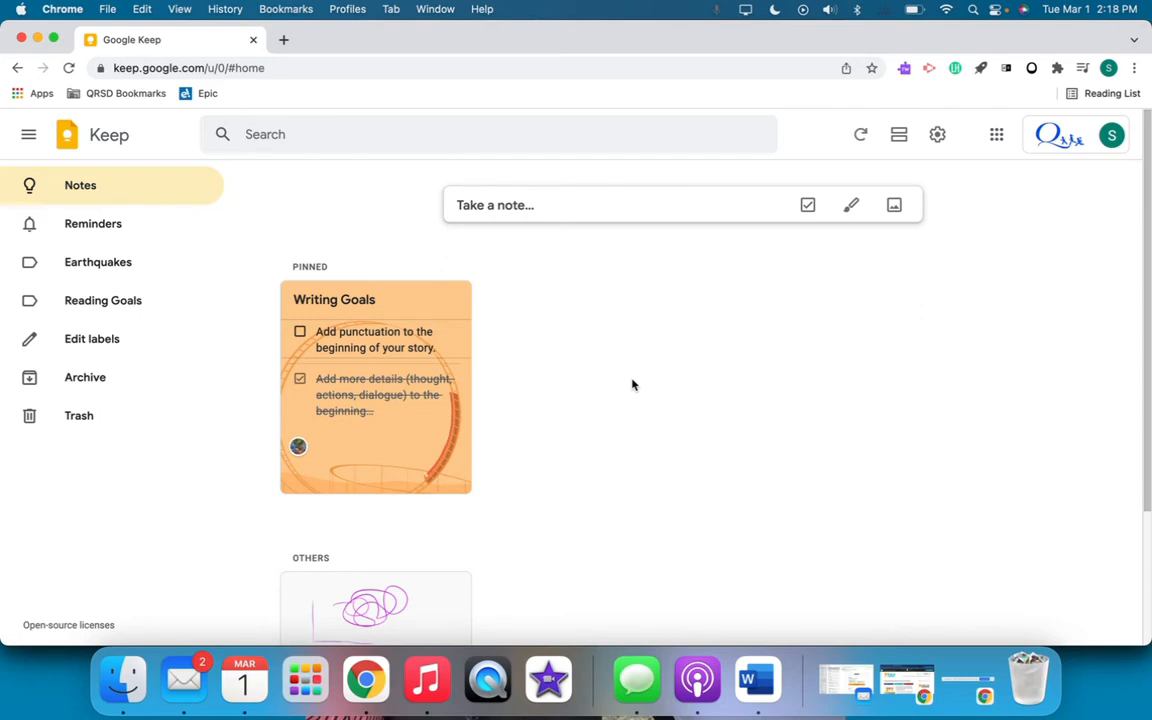
Open docs.google.com in a new tab and create a blank document
left_click(284, 41)
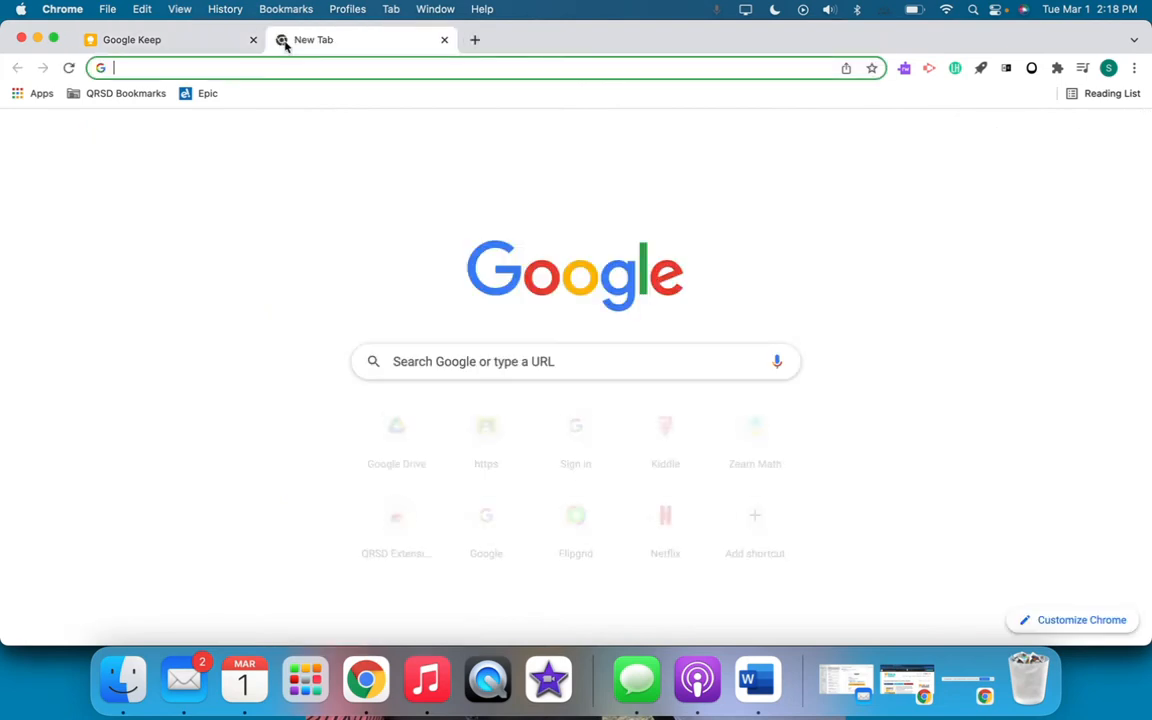
type("docs")
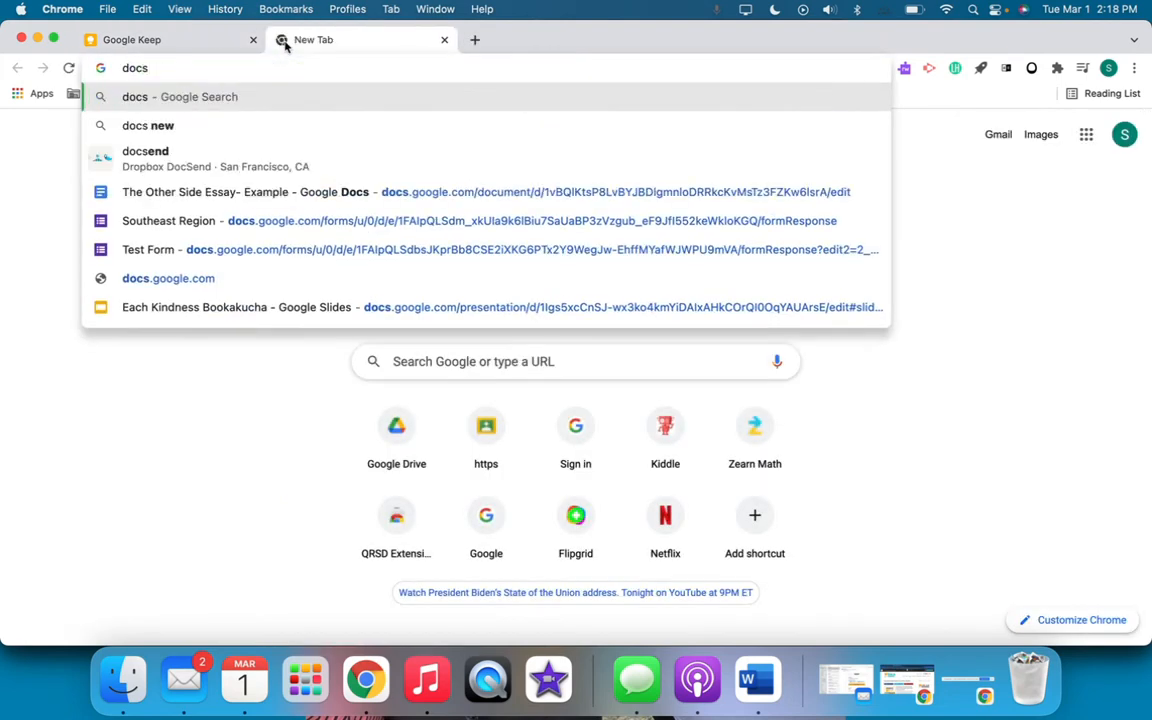
type(".c")
key("BackSpace")
type("google.com")
key("Return")
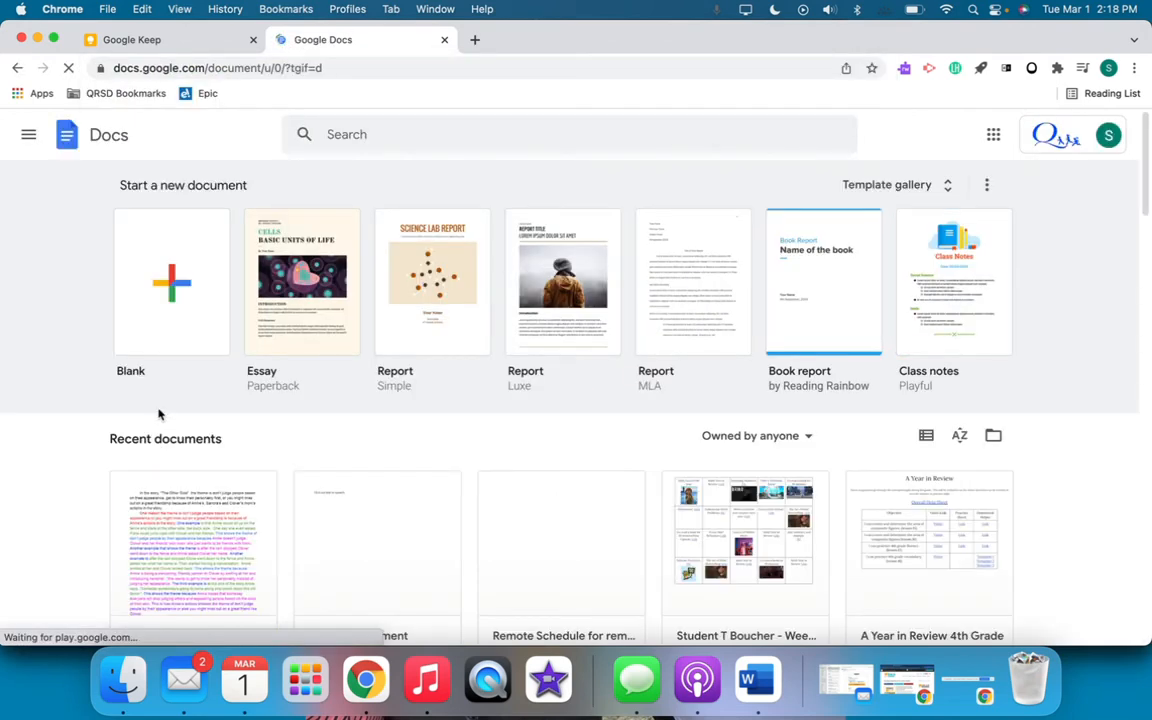
left_click(171, 285)
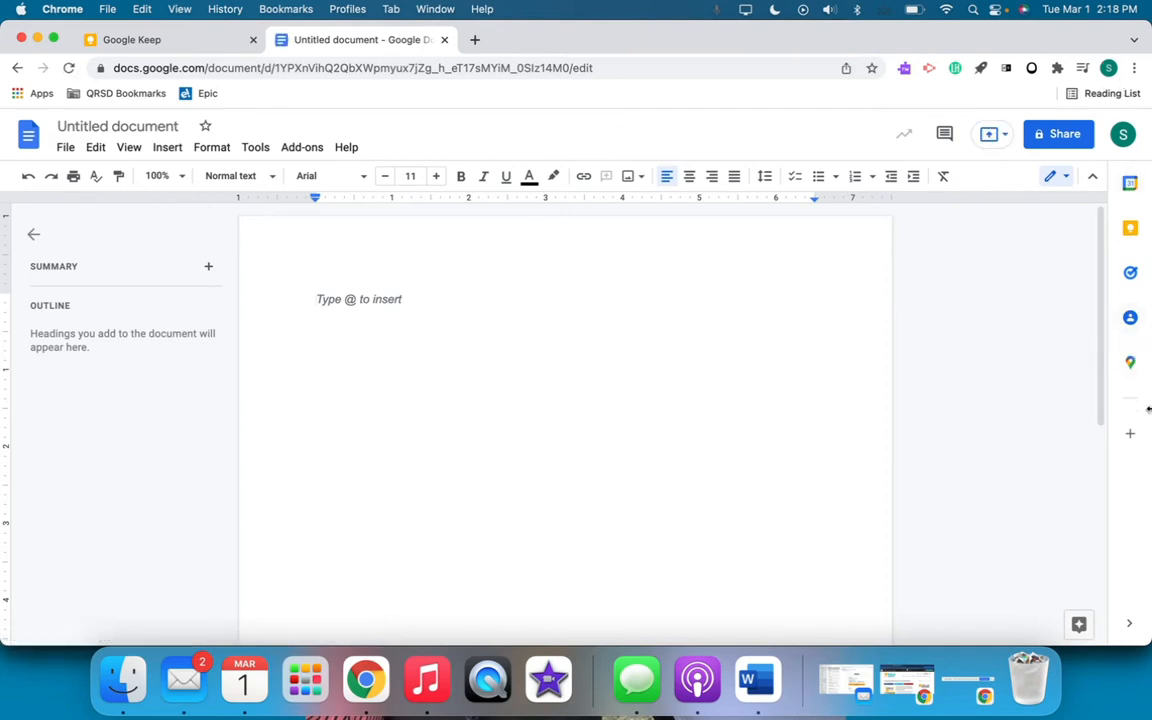
Show the Keep notes beside the document, then uncheck and recheck the "Add more details" item in Writing Goals
left_click(1130, 230)
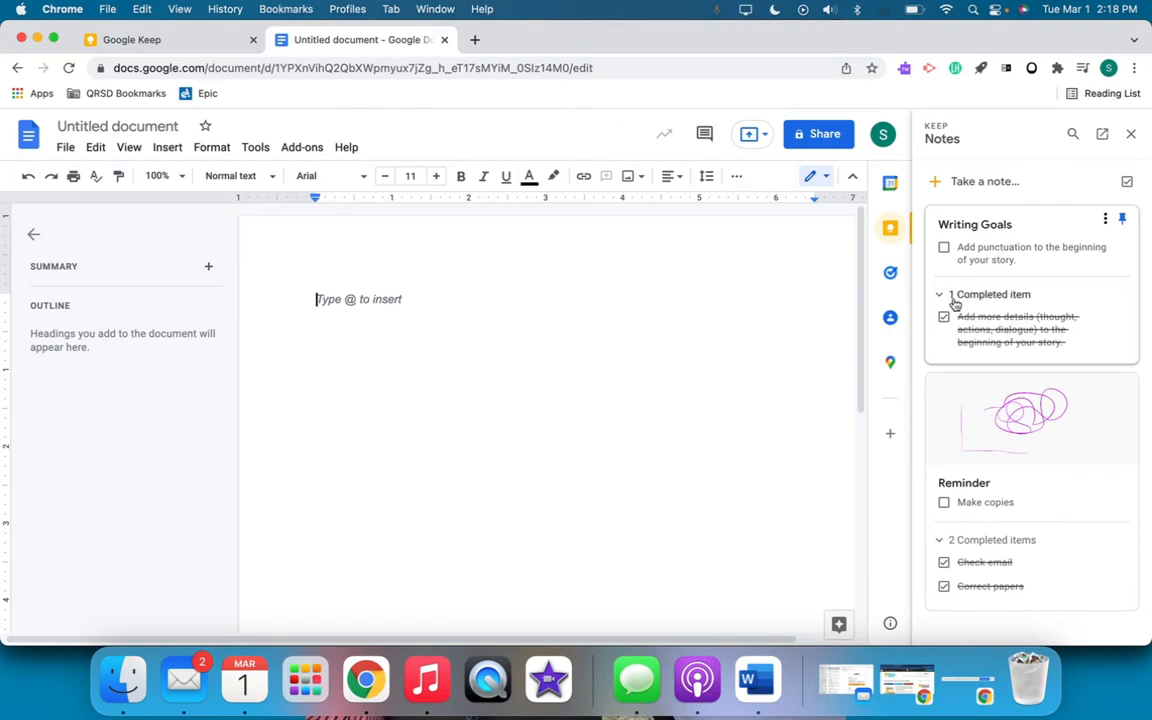
left_click(944, 320)
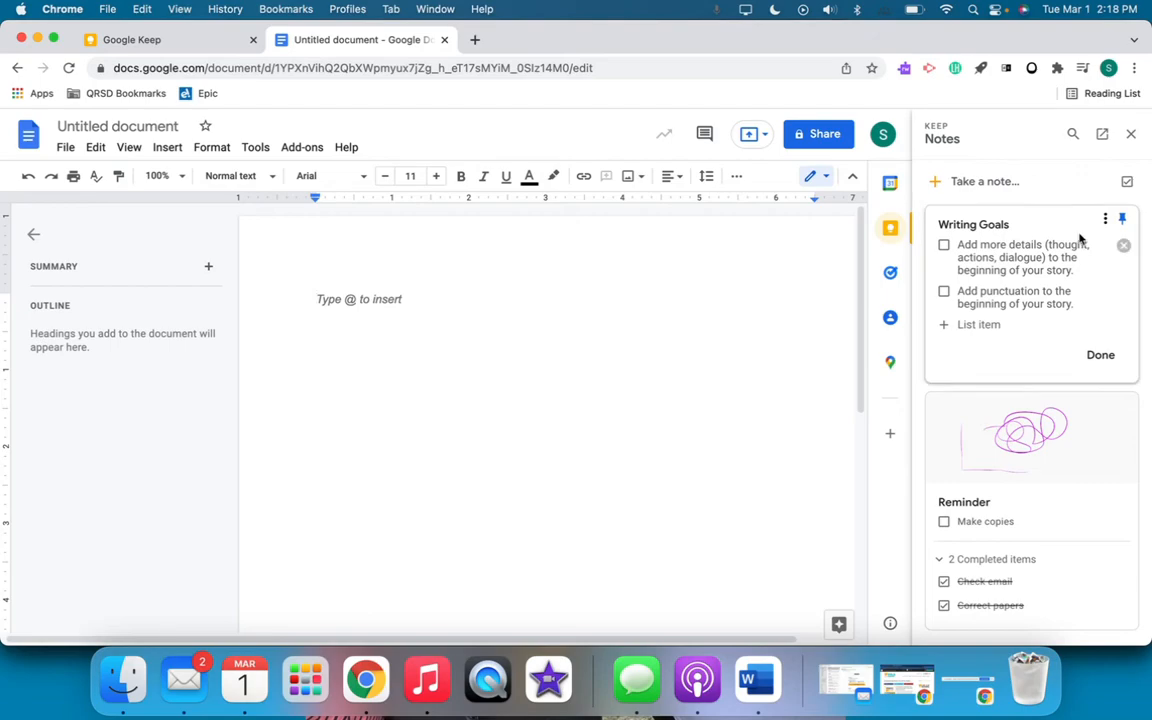
left_click(944, 245)
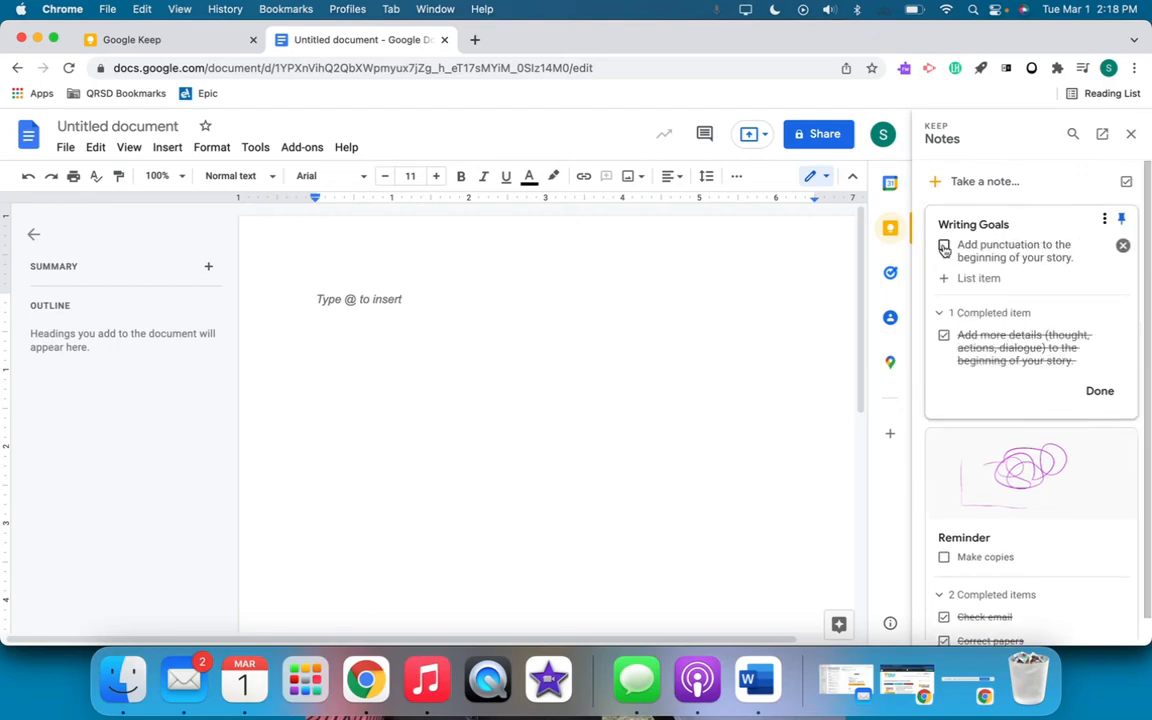
Return to the teacher's Keep window and add the Writing Goals item "Add more details to the middle of your story."
key("ctrl+Up")
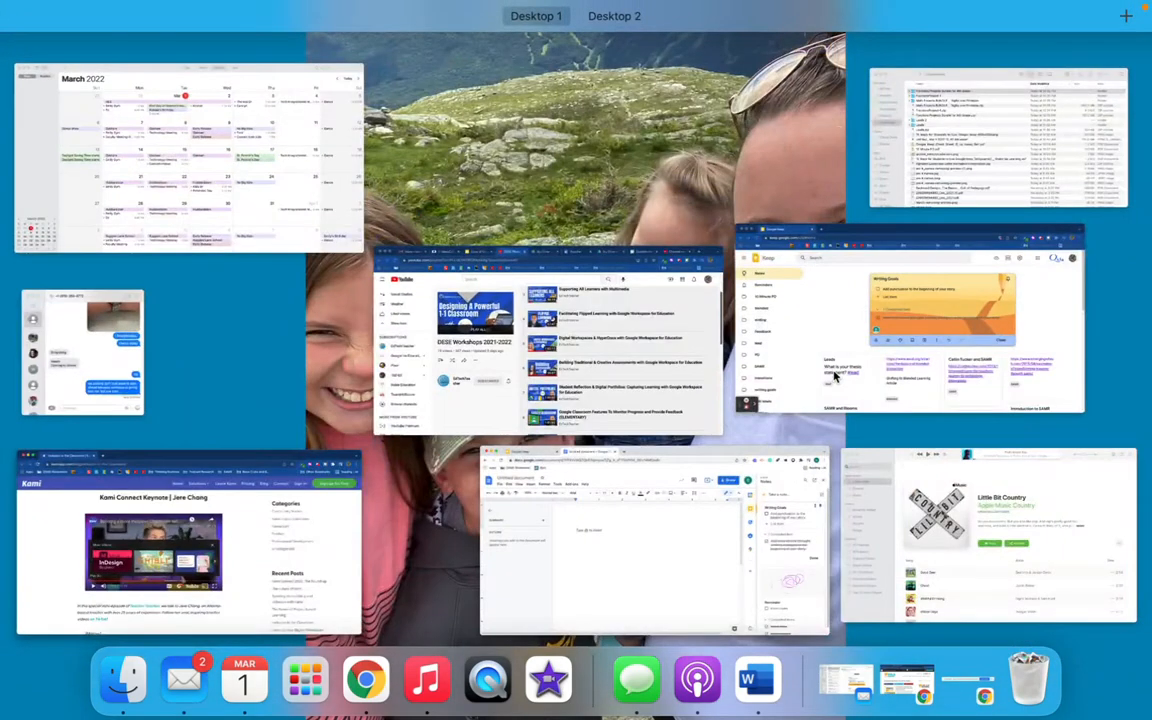
left_click(848, 360)
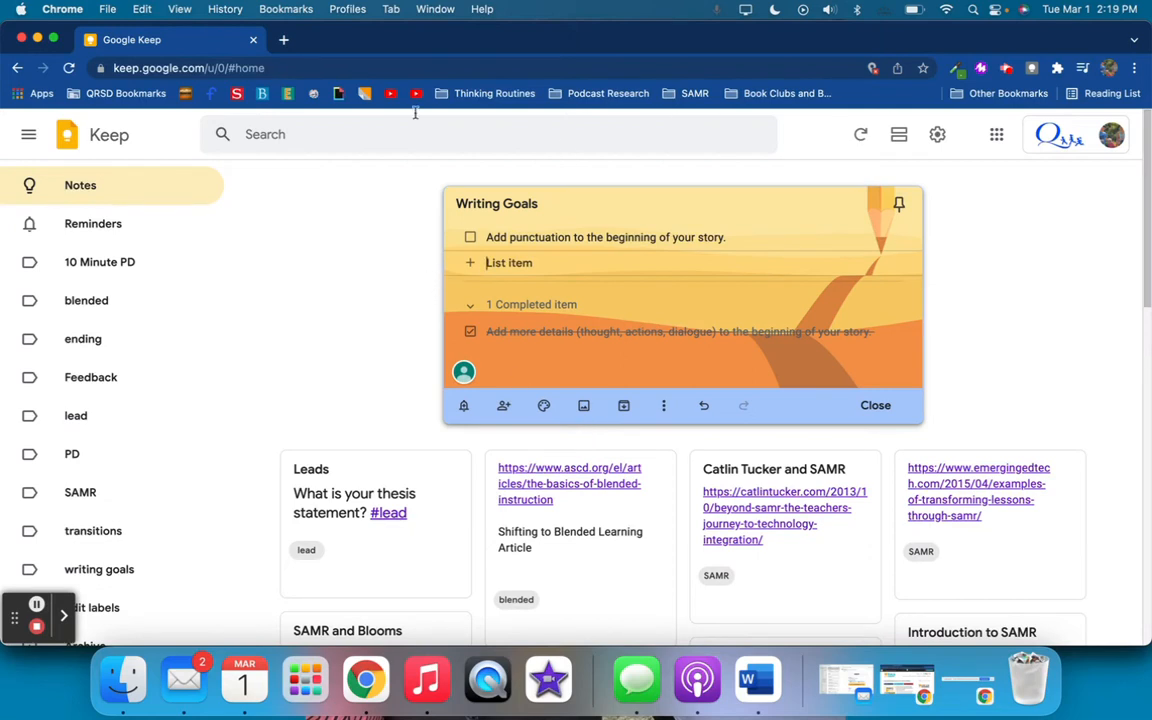
left_click(530, 261)
left_click(531, 262)
type("Add m")
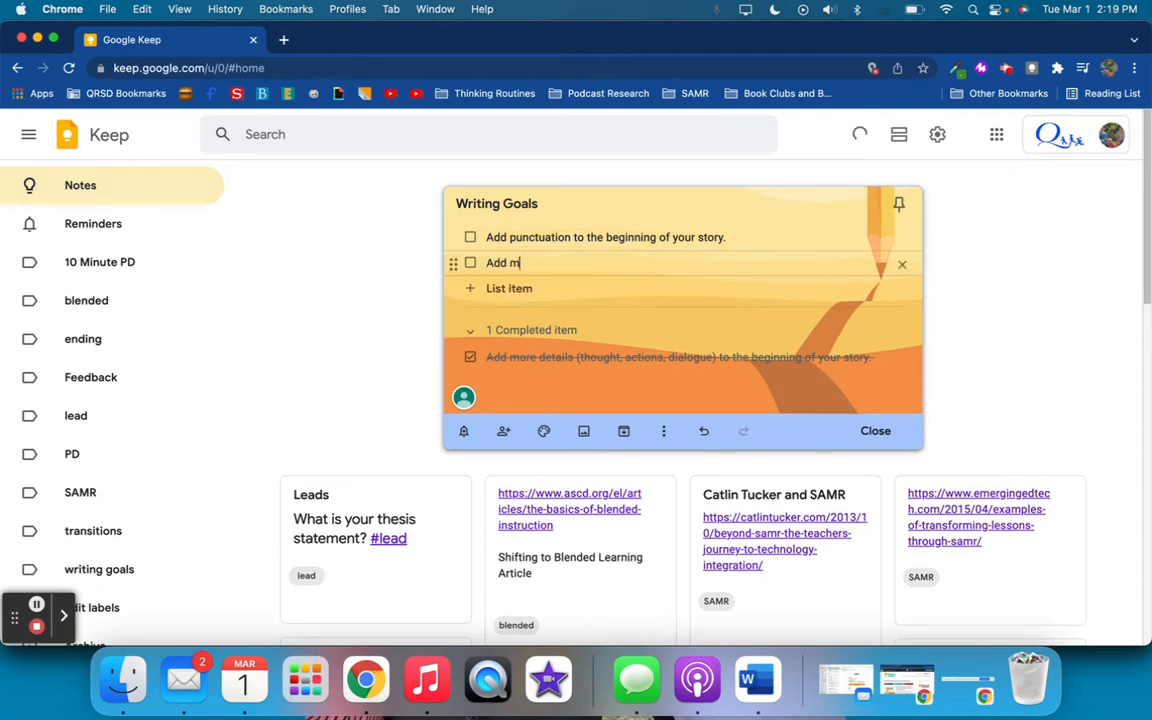
type("ore details to the middle of your story.")
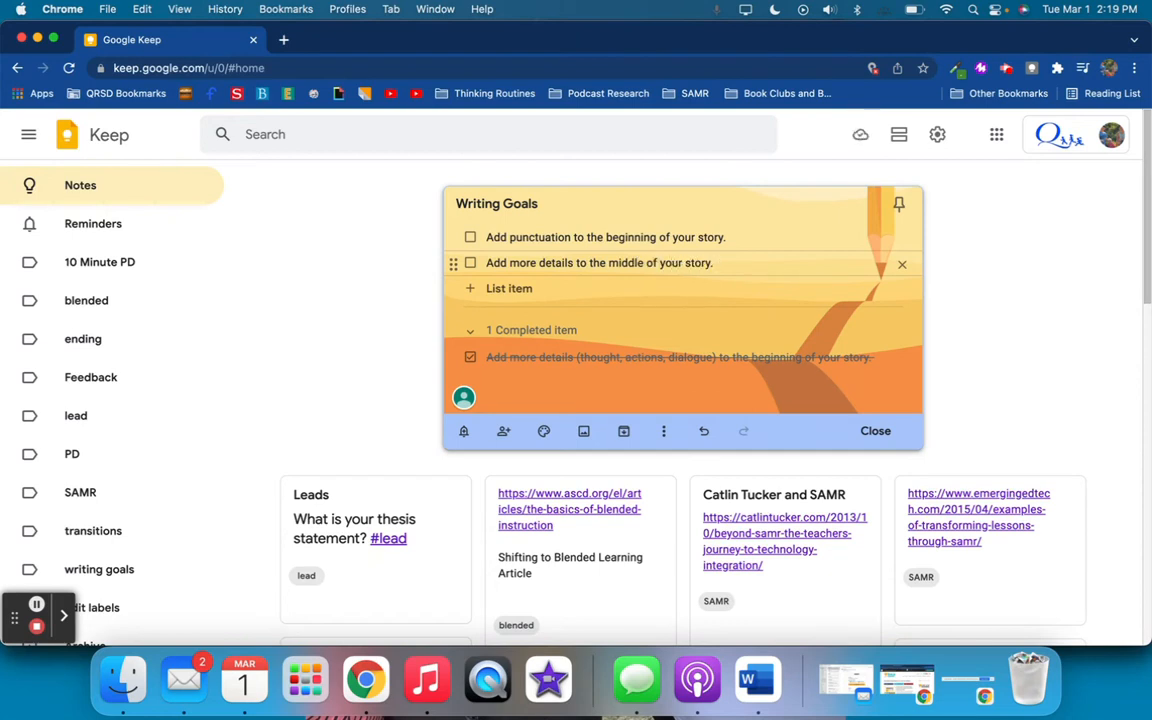
Show the Writing Goals note in the Keep panel beside the student's document, return to the teacher's Keep window and close the note
key("ctrl+Up")
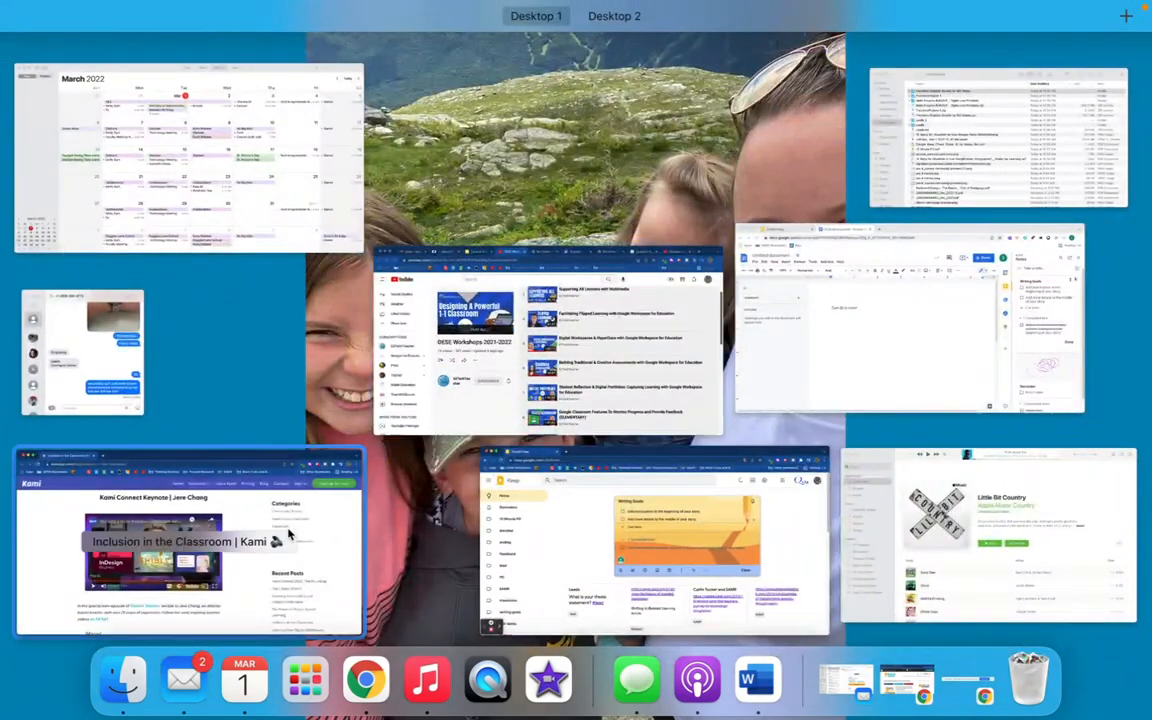
left_click(833, 267)
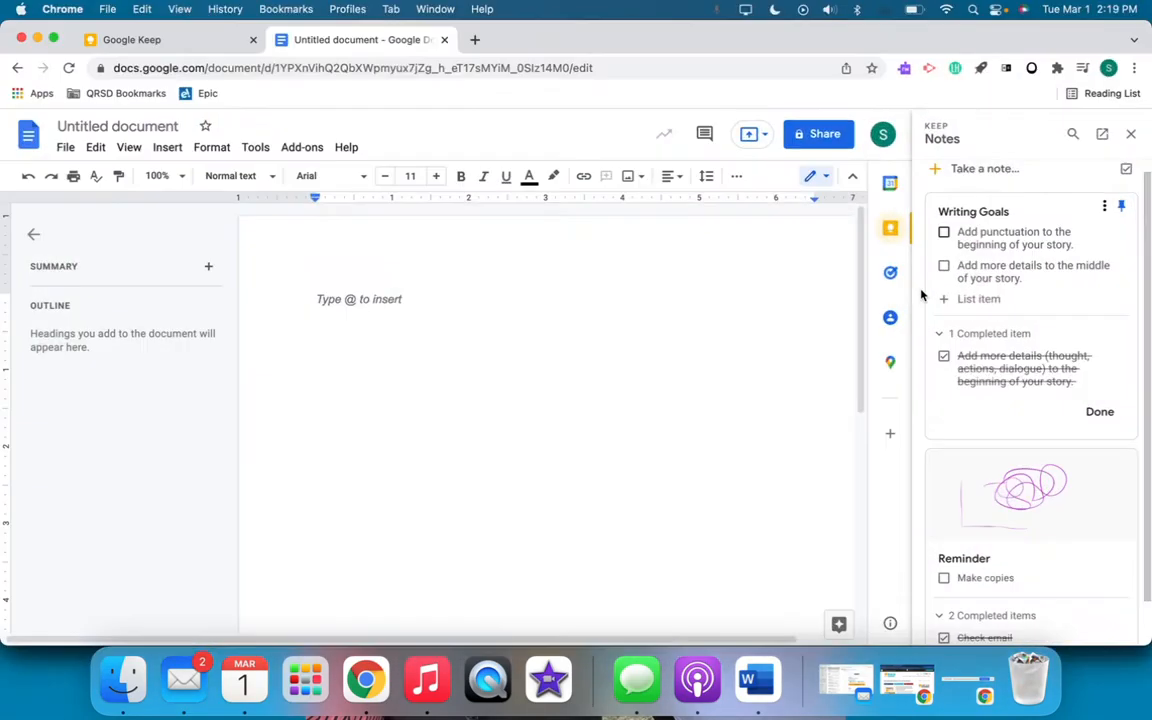
key("ctrl+Up")
left_click(964, 260)
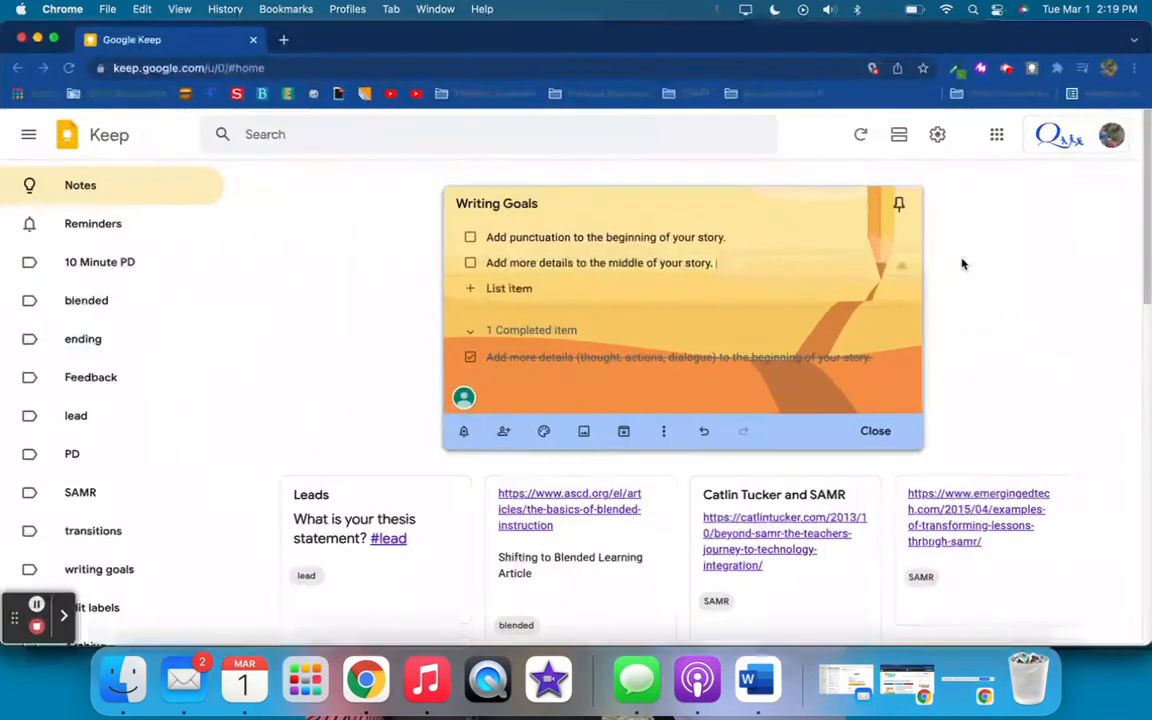
left_click(996, 331)
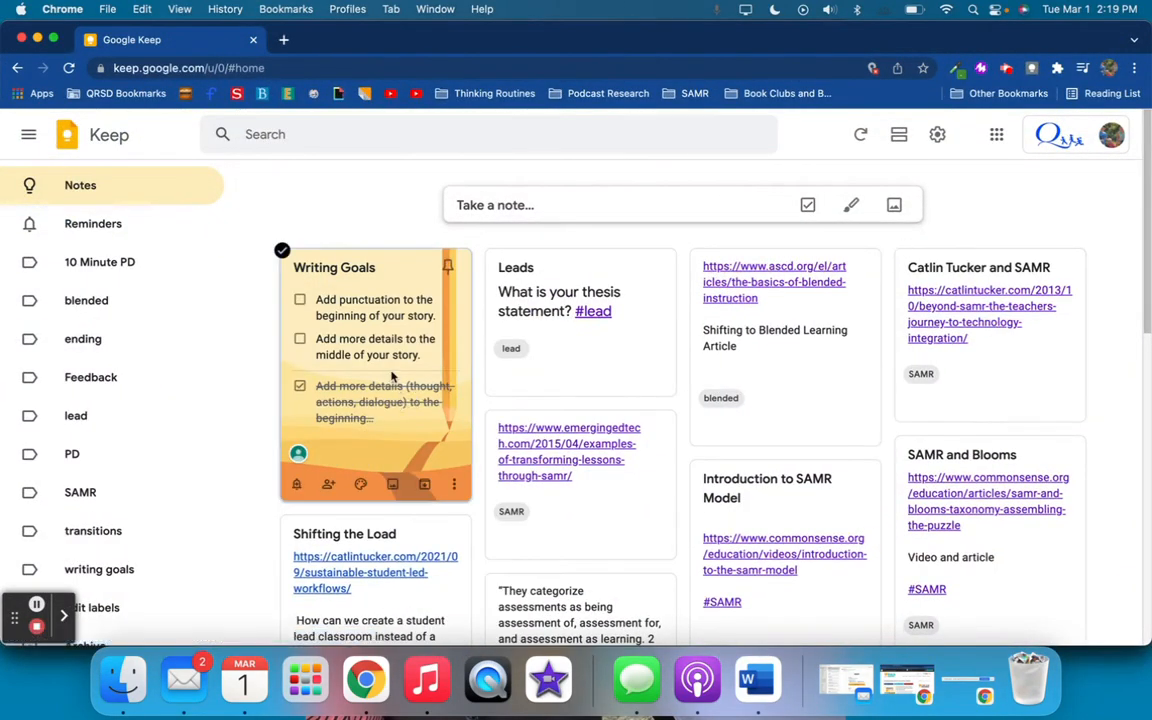
Switch to the browser window with the Shake Up Learning article "Personalize Google Keep for You and Your Students"
left_click(535, 203)
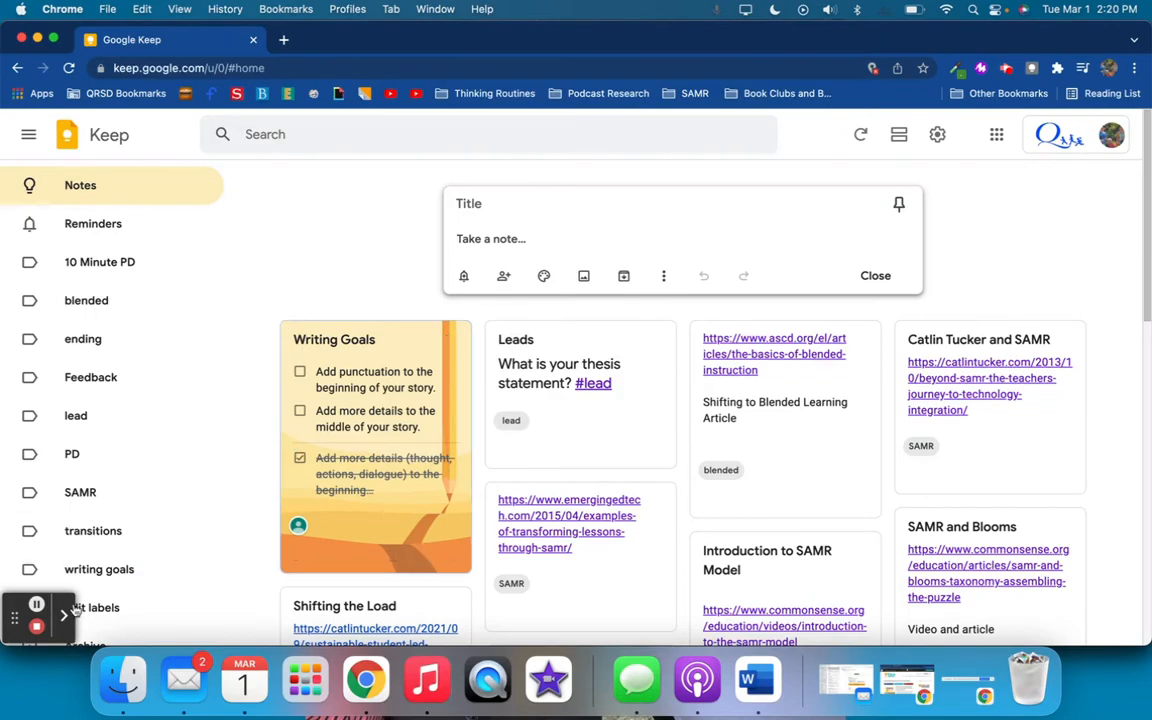
left_click(38, 608)
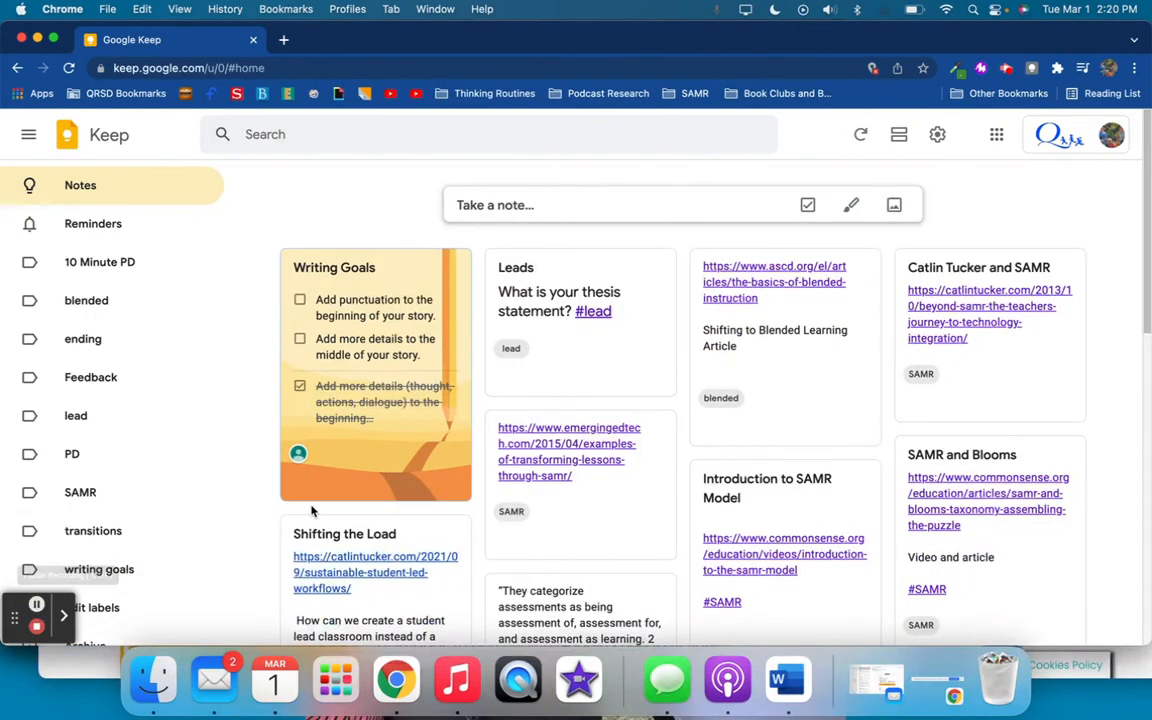
key("ctrl+Up")
left_click(290, 220)
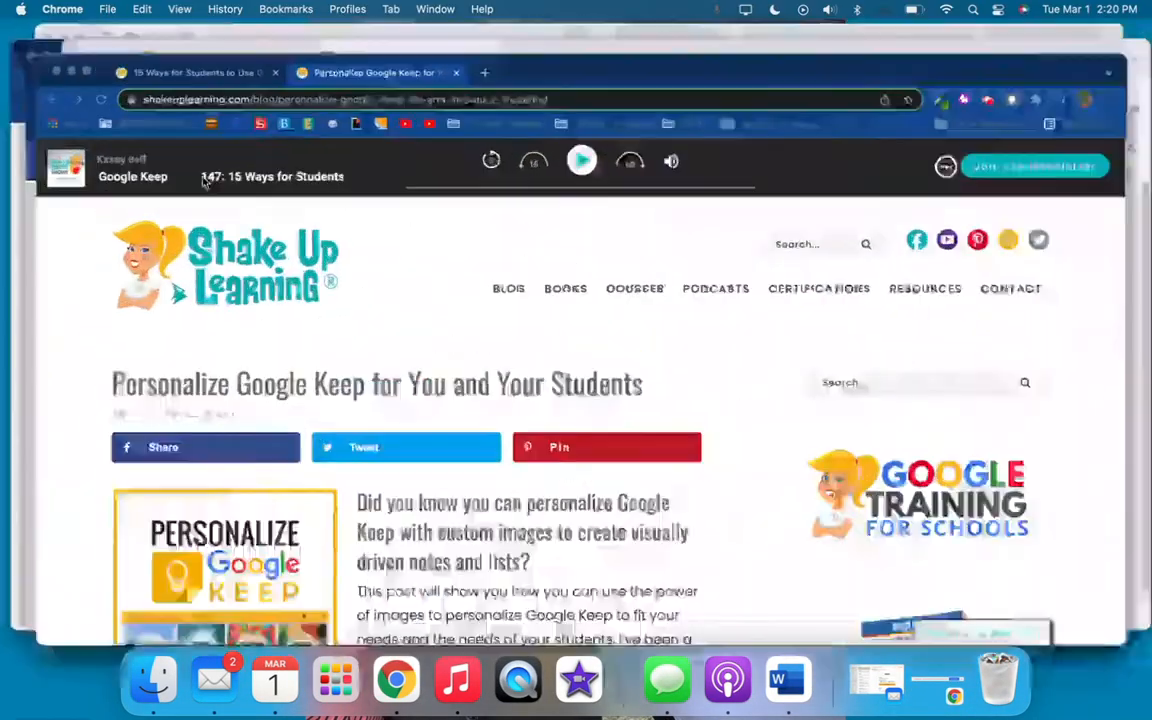
left_click_drag(650, 78, 617, 26)
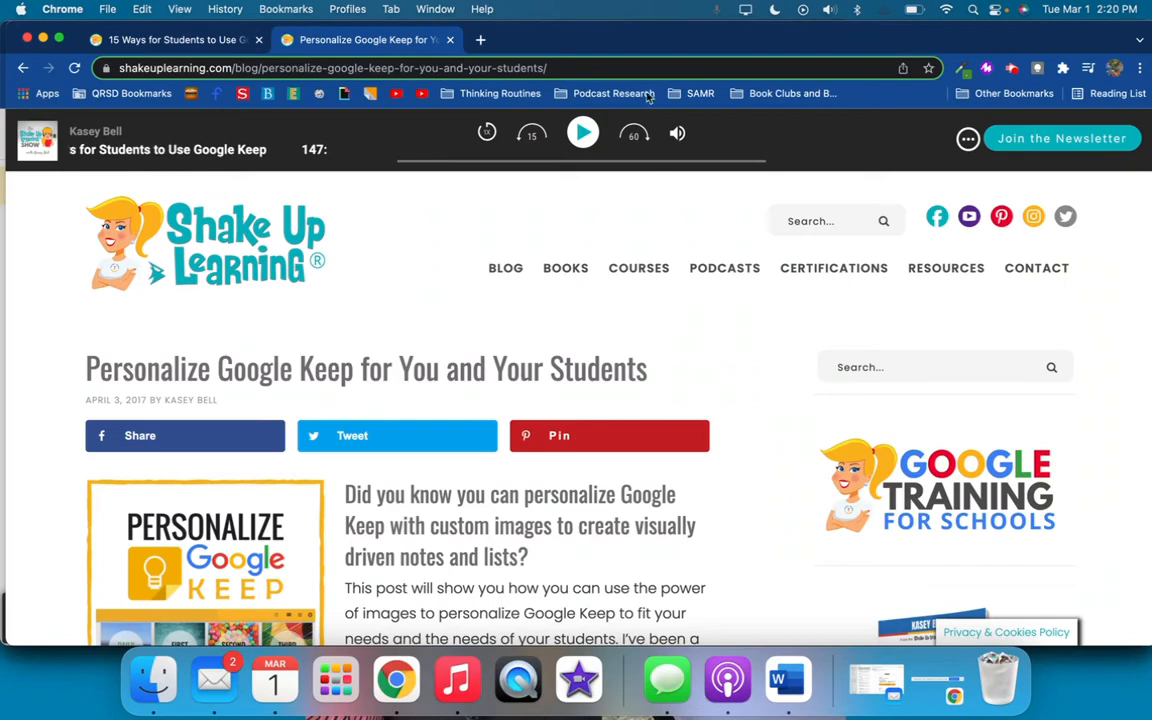
Examine the article's example notes with custom header images and its section on creating images with Canva
scroll(595, 462, "down", 10)
scroll(595, 462, "down", 5)
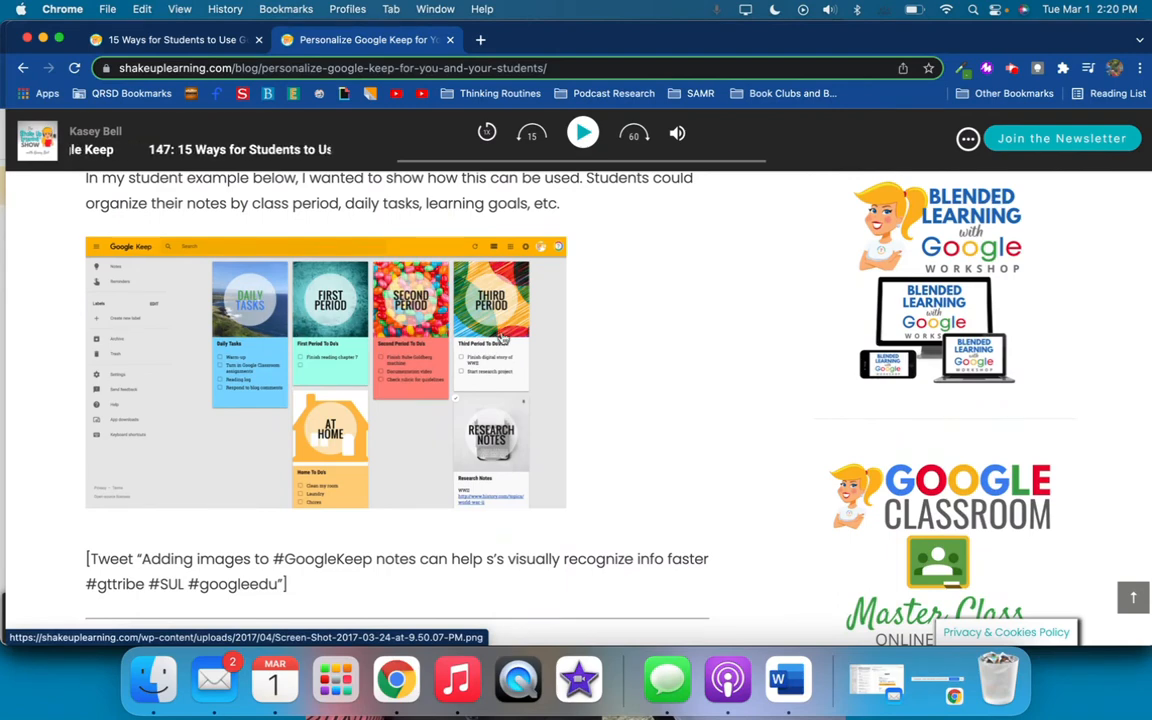
scroll(520, 530, "down", 2)
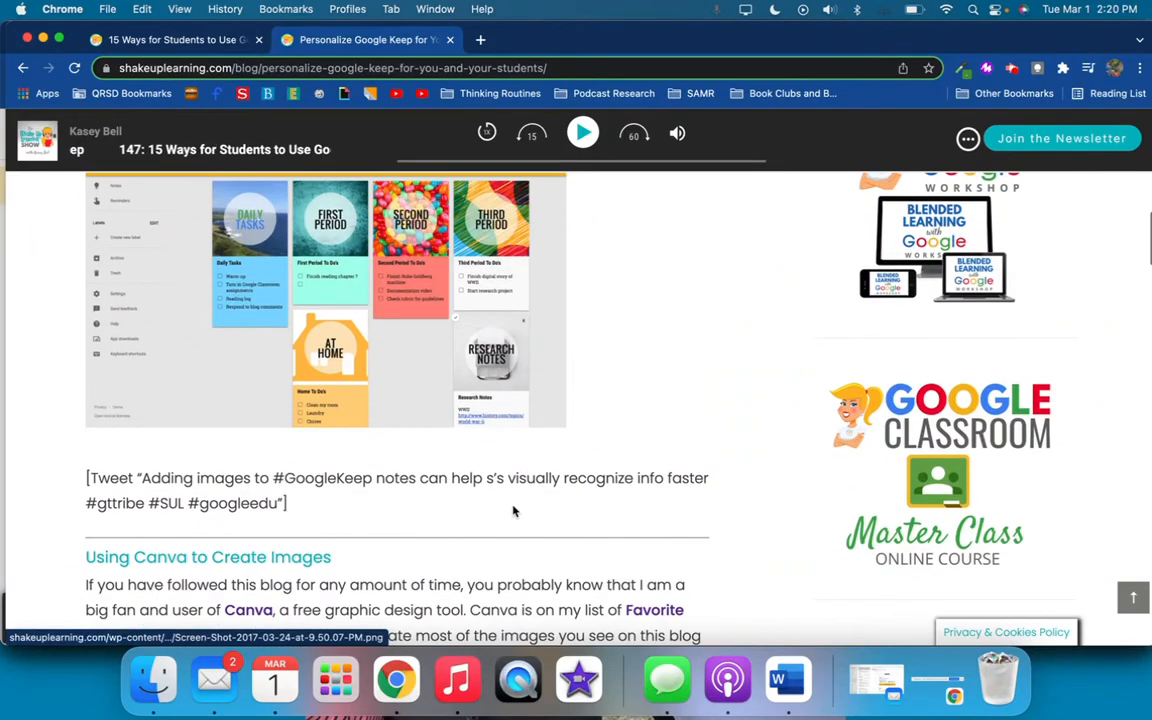
scroll(514, 512, "down", 5)
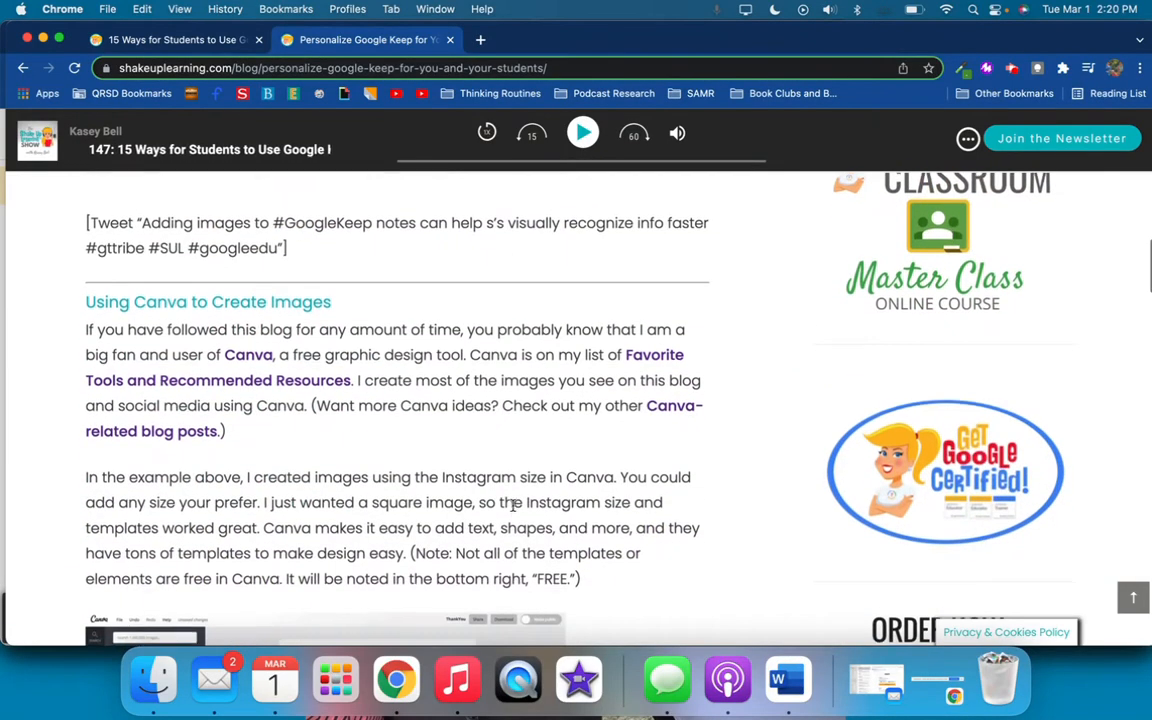
scroll(514, 510, "down", 6)
scroll(514, 511, "up", 7)
scroll(514, 511, "up", 12)
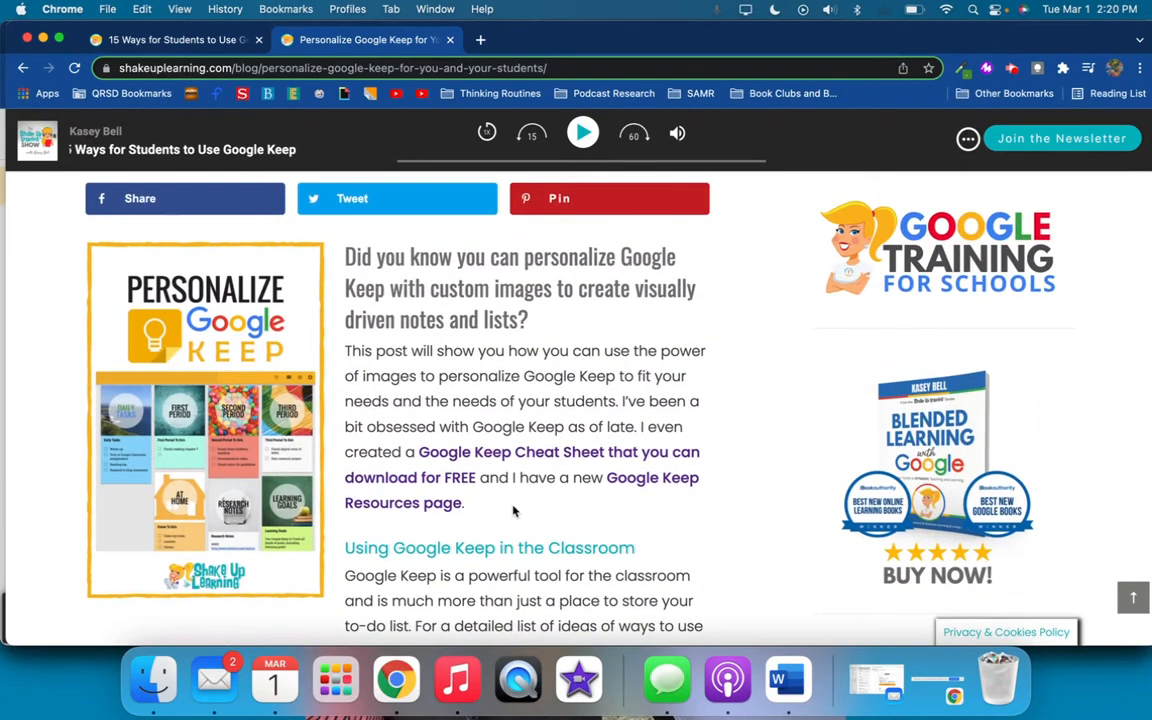
scroll(514, 512, "up", 5)
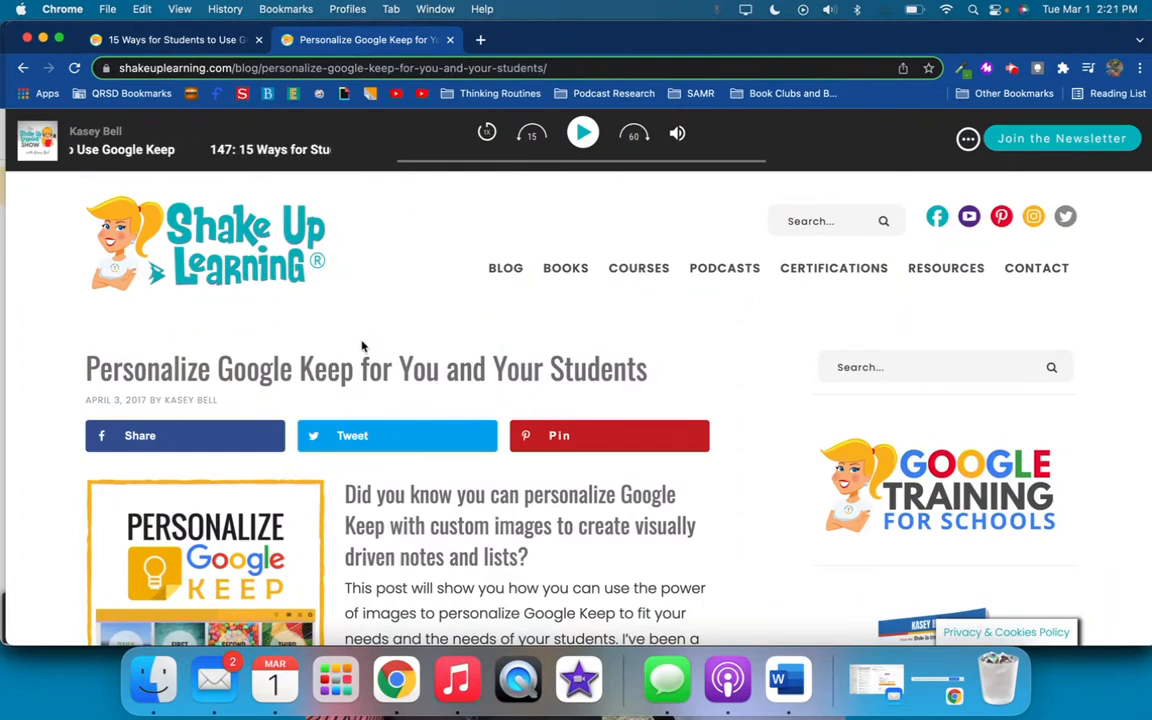
scroll(362, 345, "down", 10)
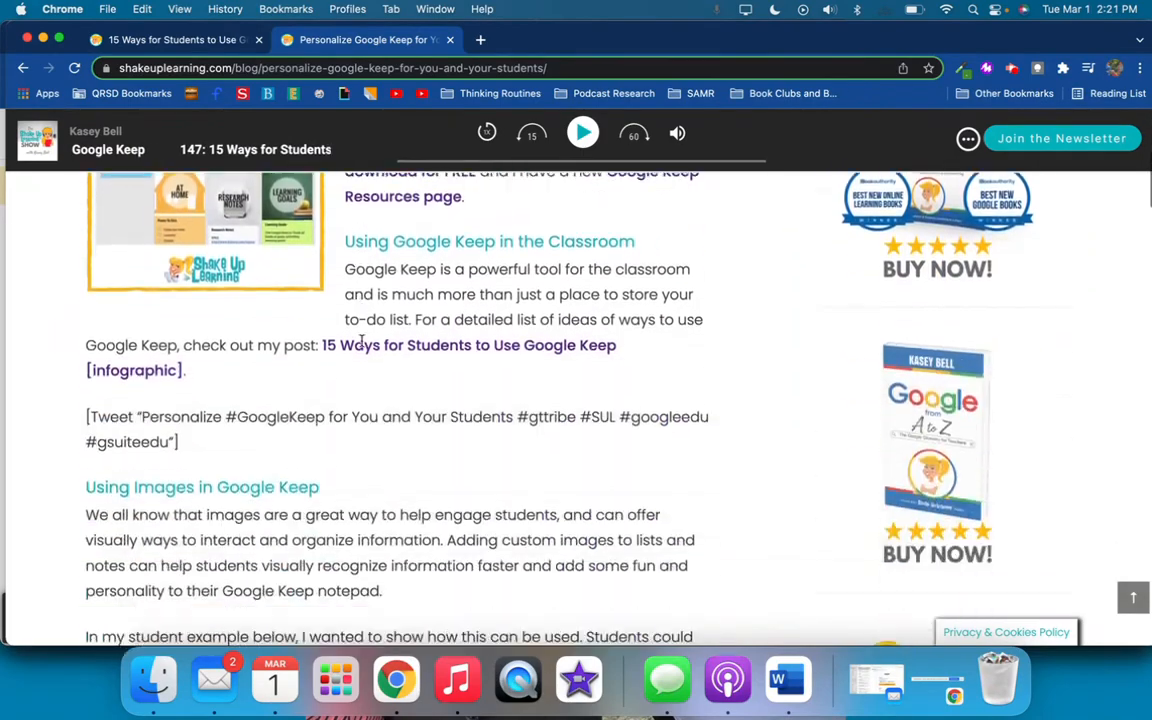
Return to the teacher's Keep window, start a new note, and bring up its image file chooser without picking a file
key("ctrl+Up")
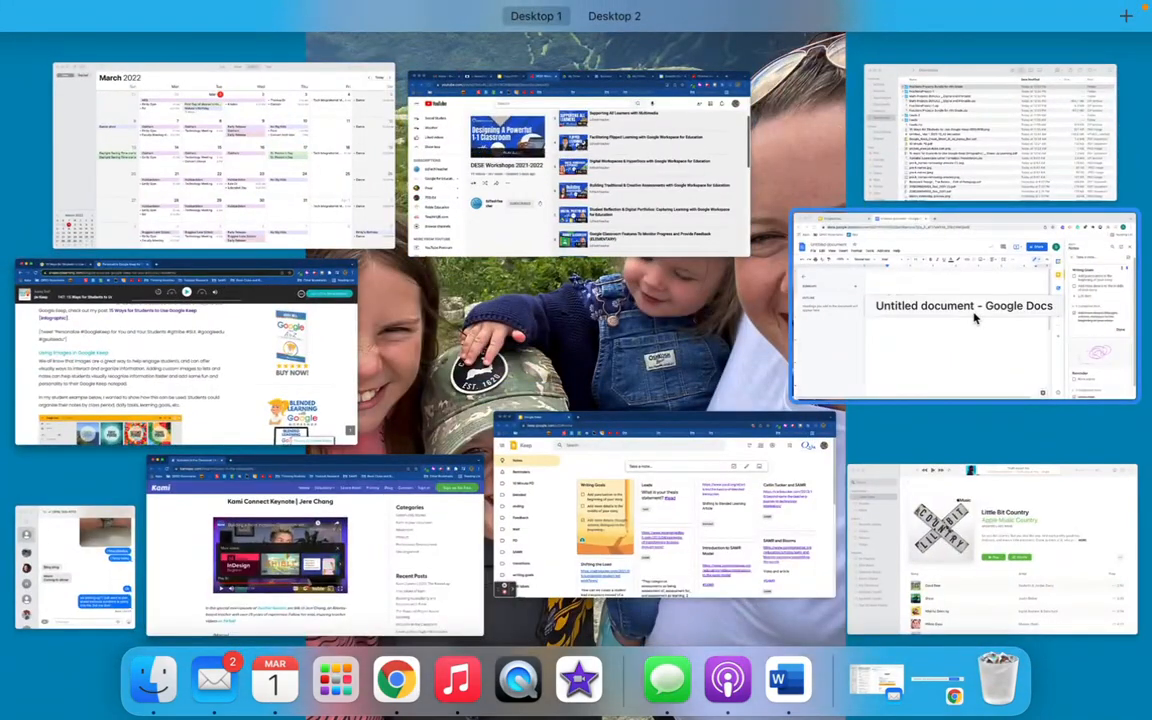
left_click(629, 516)
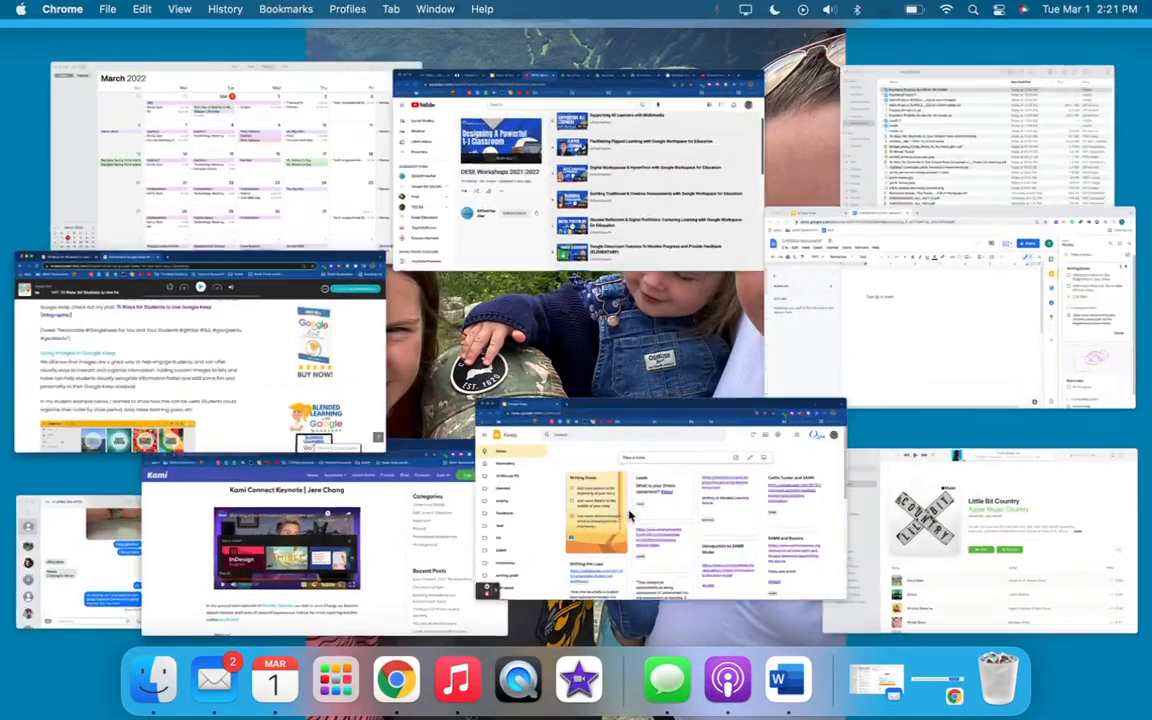
left_click(573, 207)
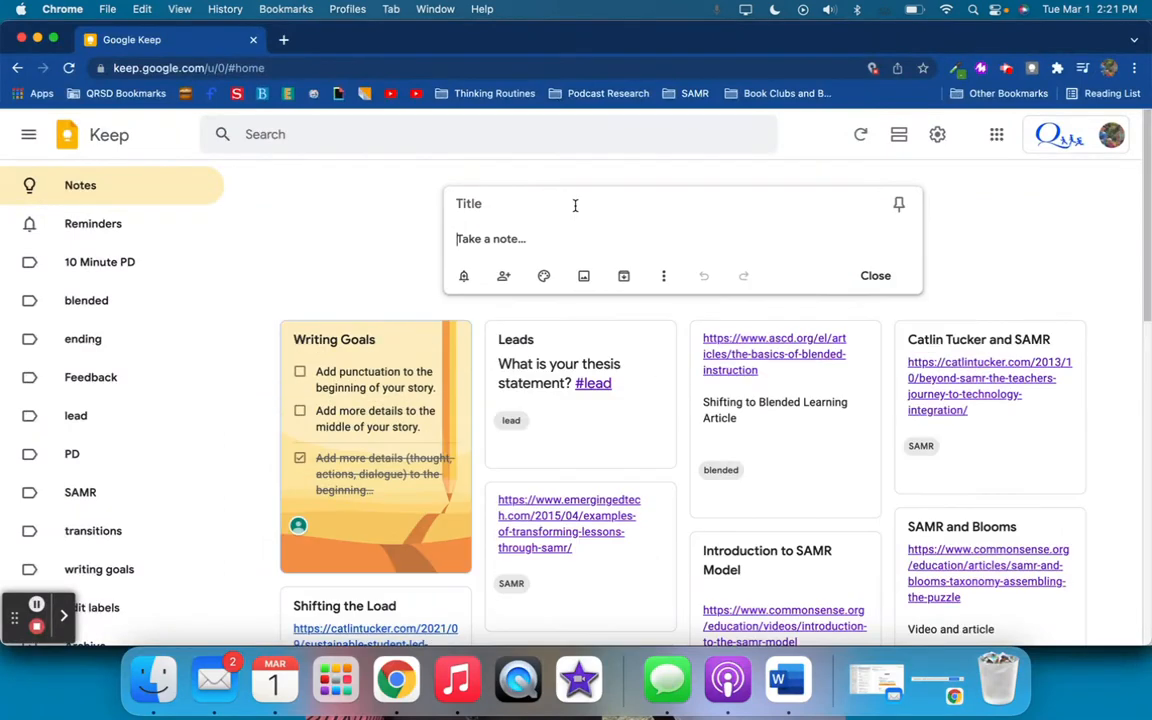
left_click(584, 277)
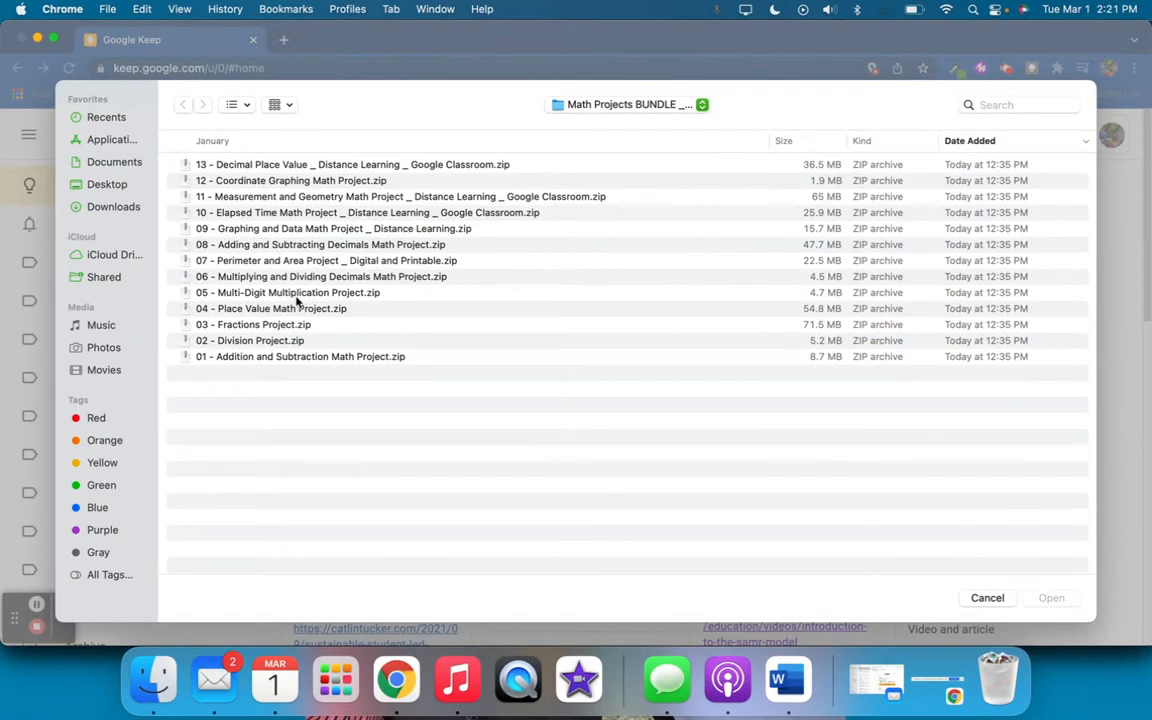
left_click(988, 597)
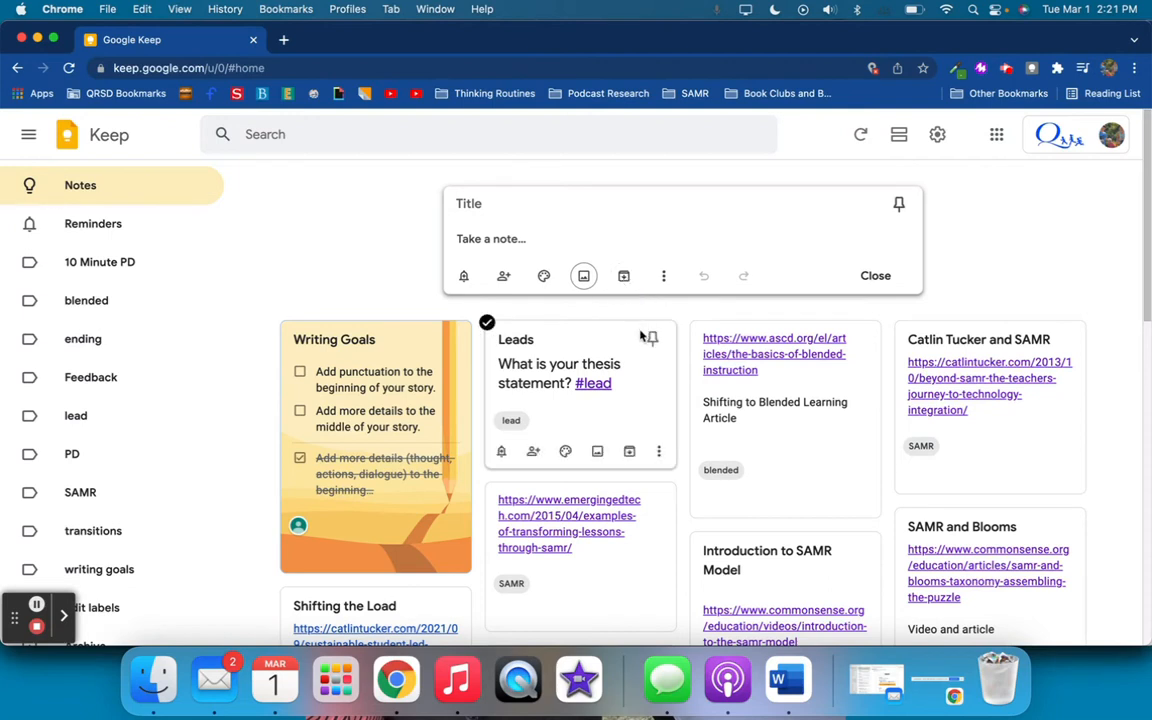
Add a drawing to the new note, dismiss the long-notes tip and scribble a looping black pen stroke across the canvas
scroll(69, 480, "down", 2)
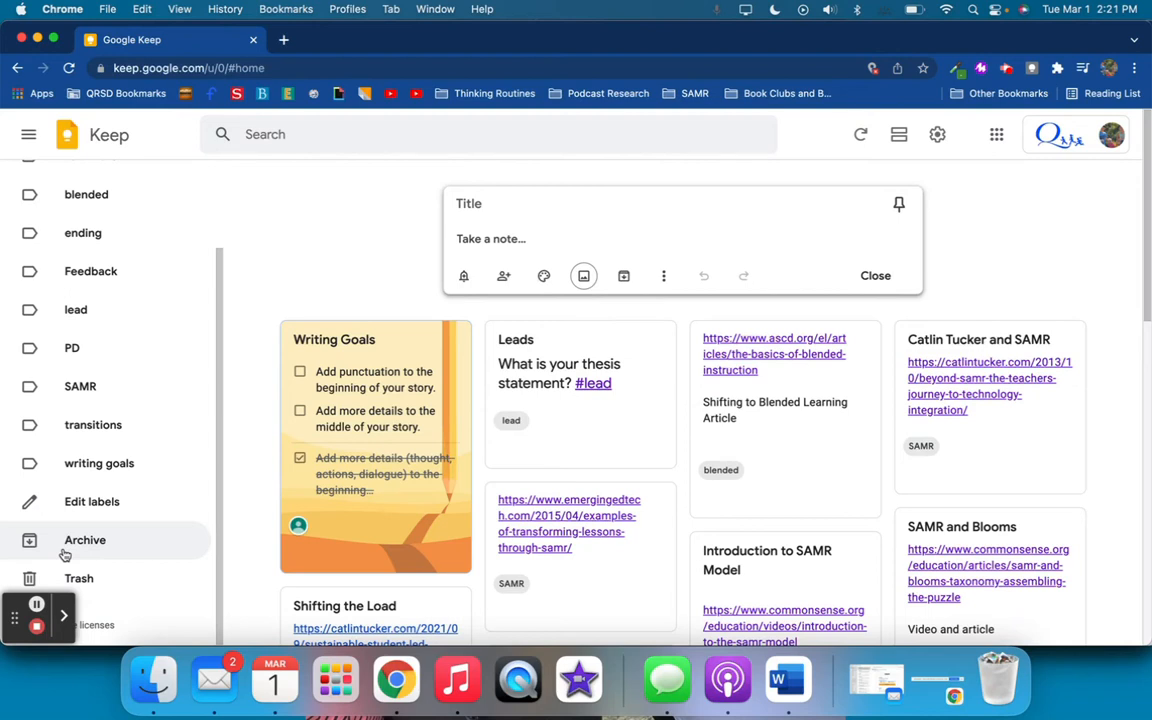
left_click(674, 280)
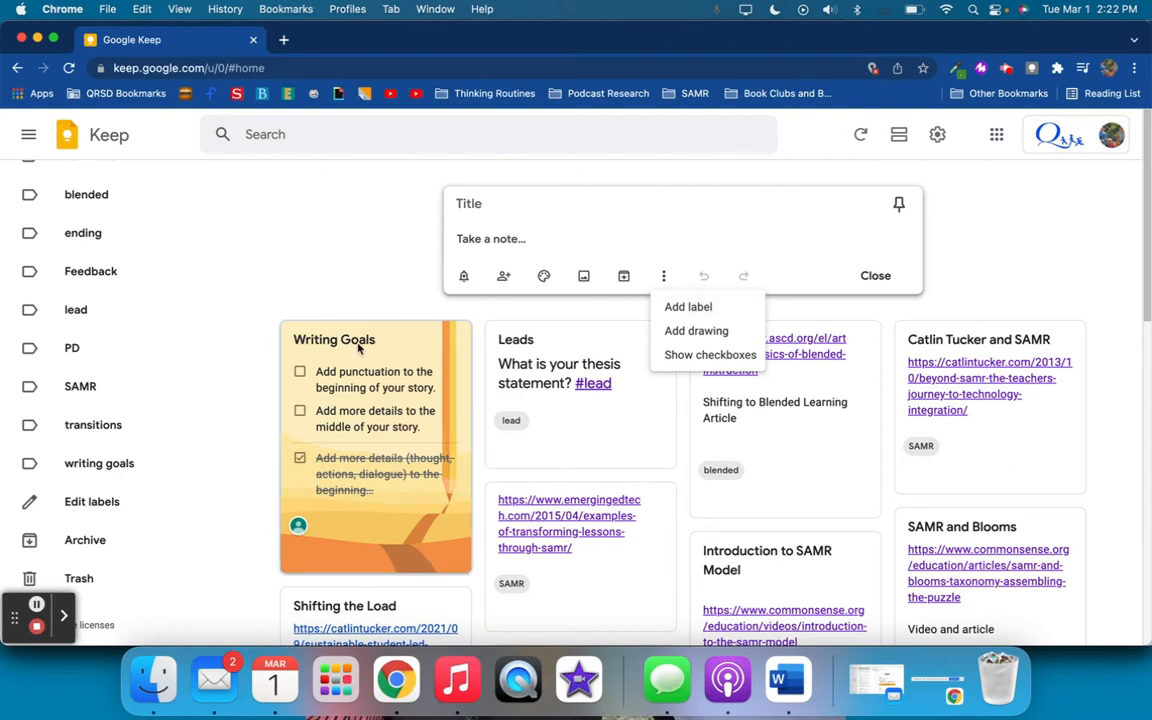
scroll(60, 465, "down", 2)
scroll(62, 468, "up", 2)
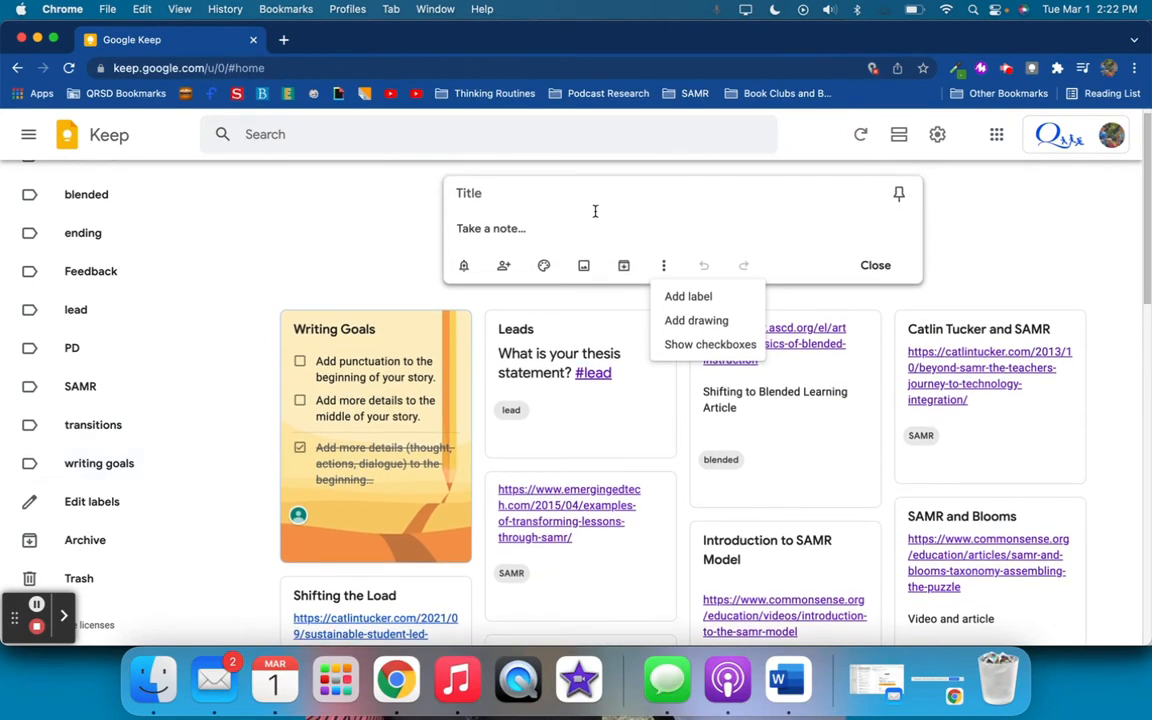
left_click(716, 322)
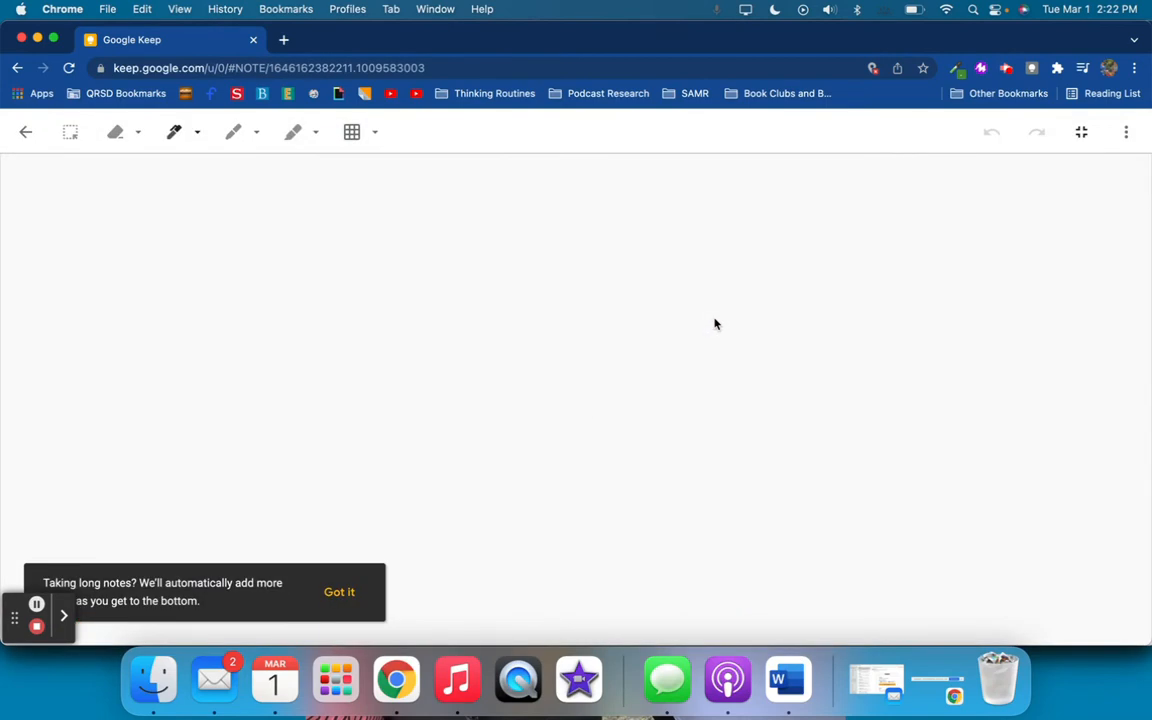
left_click(341, 593)
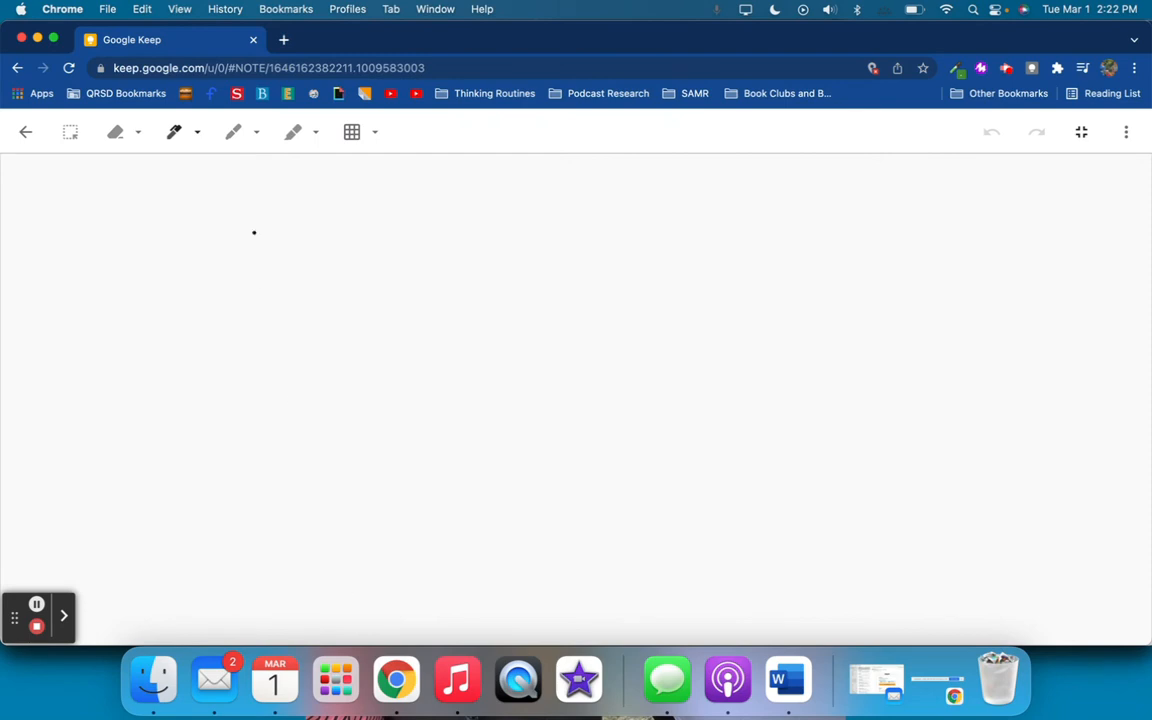
mouse_move(332, 267)
left_mouse_down()
mouse_move(267, 237)
mouse_move(419, 393)
mouse_move(245, 300)
mouse_move(868, 280)
left_mouse_up()
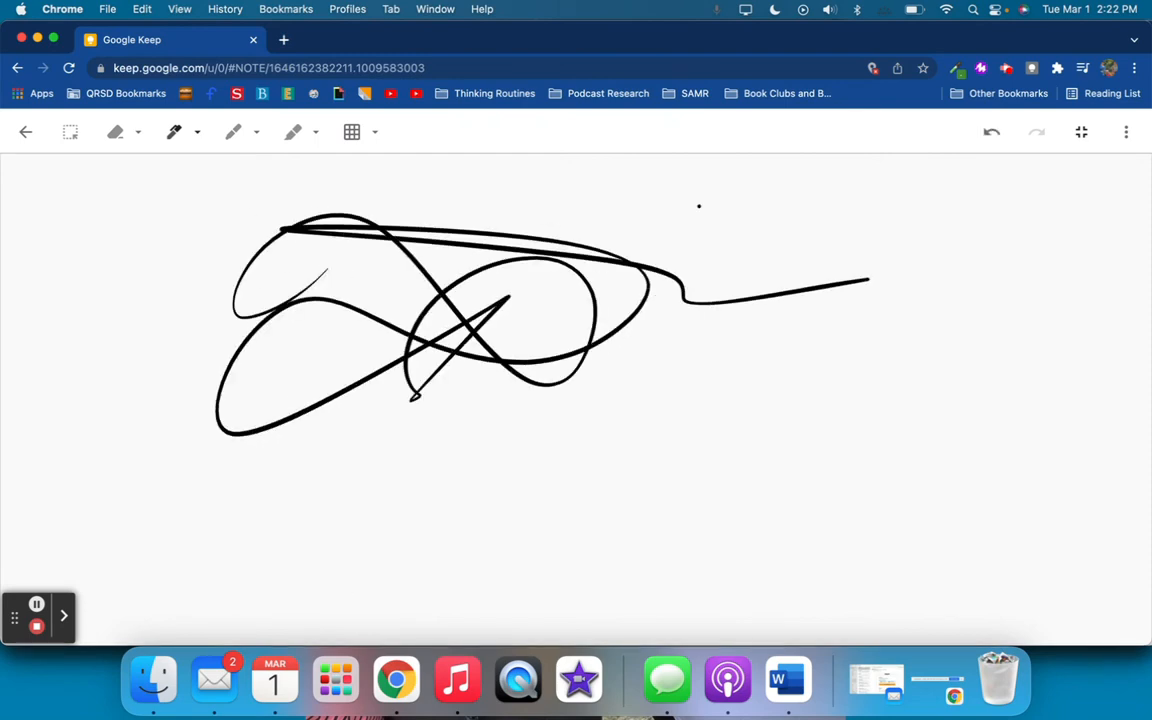
Try the Rules and Dots backgrounds on the drawing canvas and set it to the Square grid
left_click(378, 136)
left_click(402, 188)
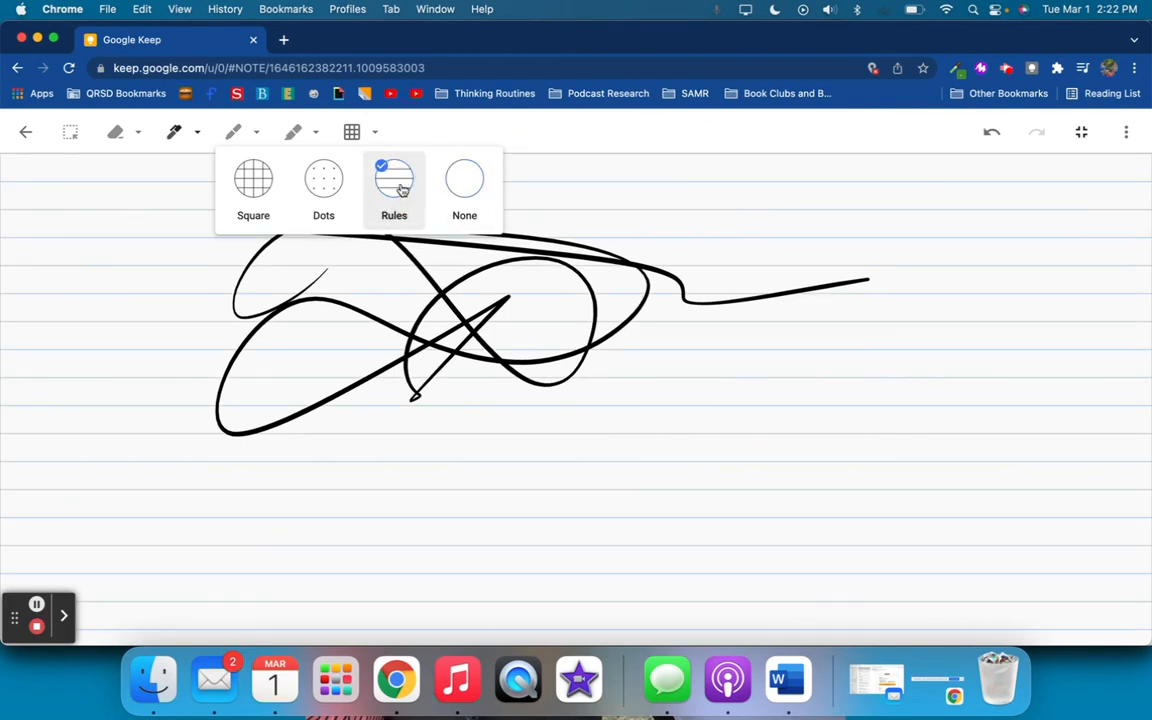
left_click(327, 184)
left_click(272, 186)
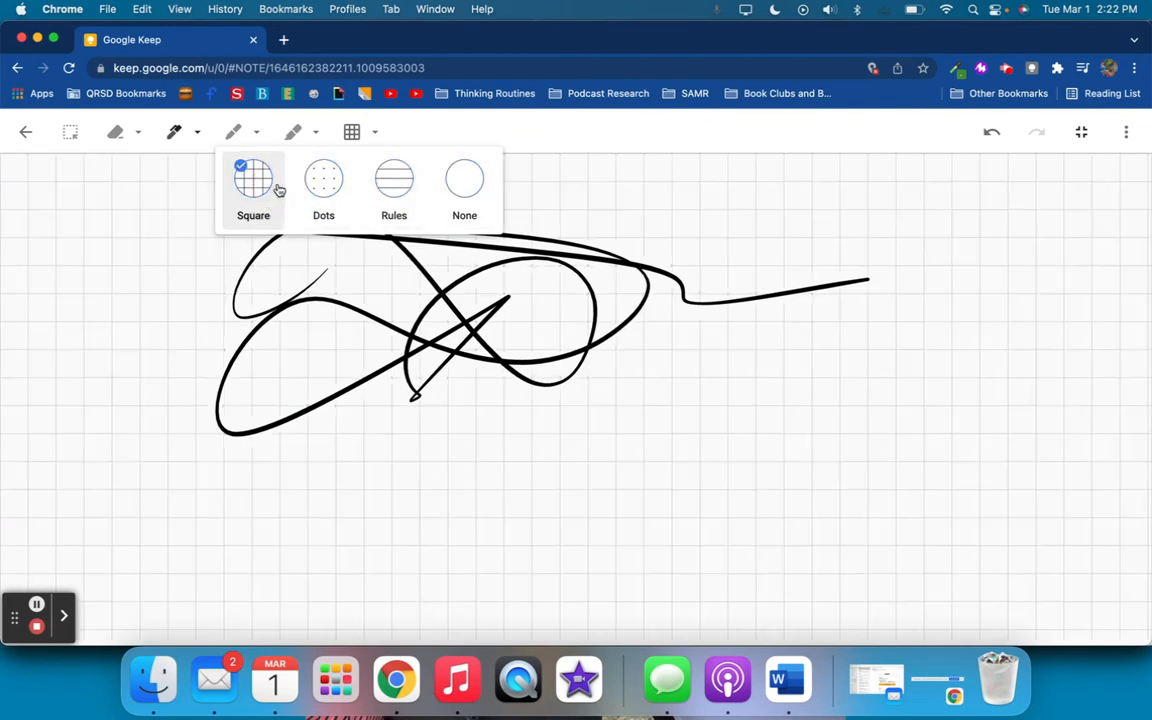
Select and deselect the scribble with the selection tool, leave the drawing canvas and close the untitled note
left_click(71, 134)
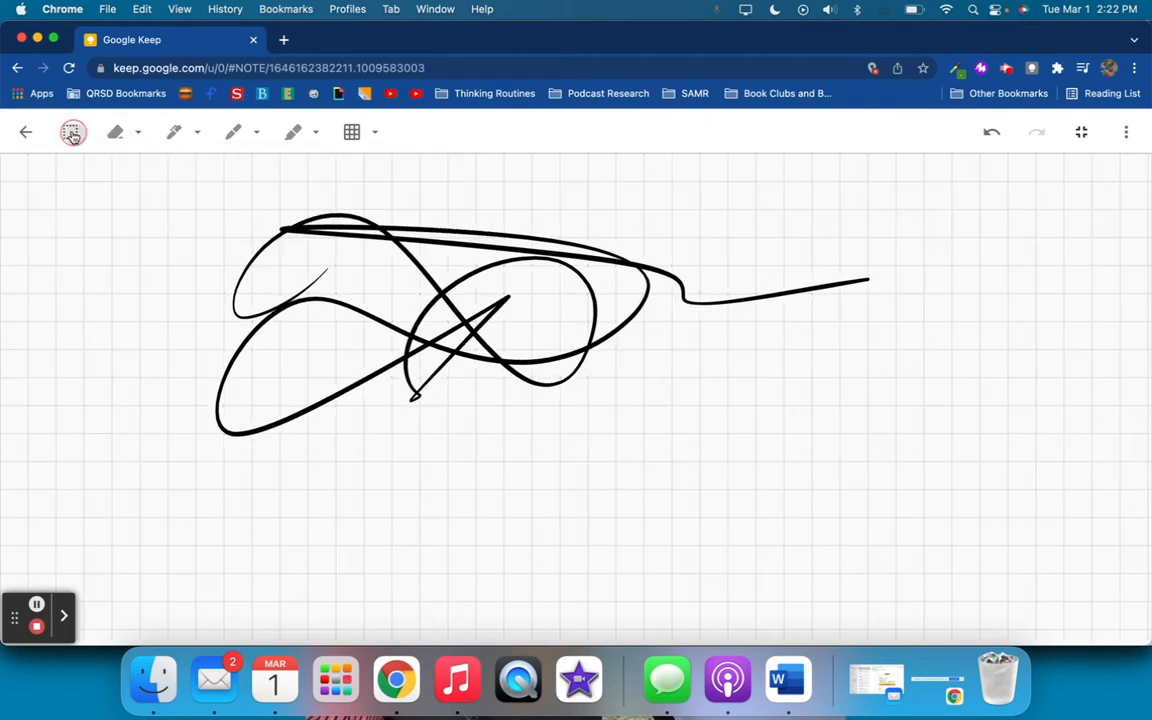
left_click_drag(78, 205, 282, 337)
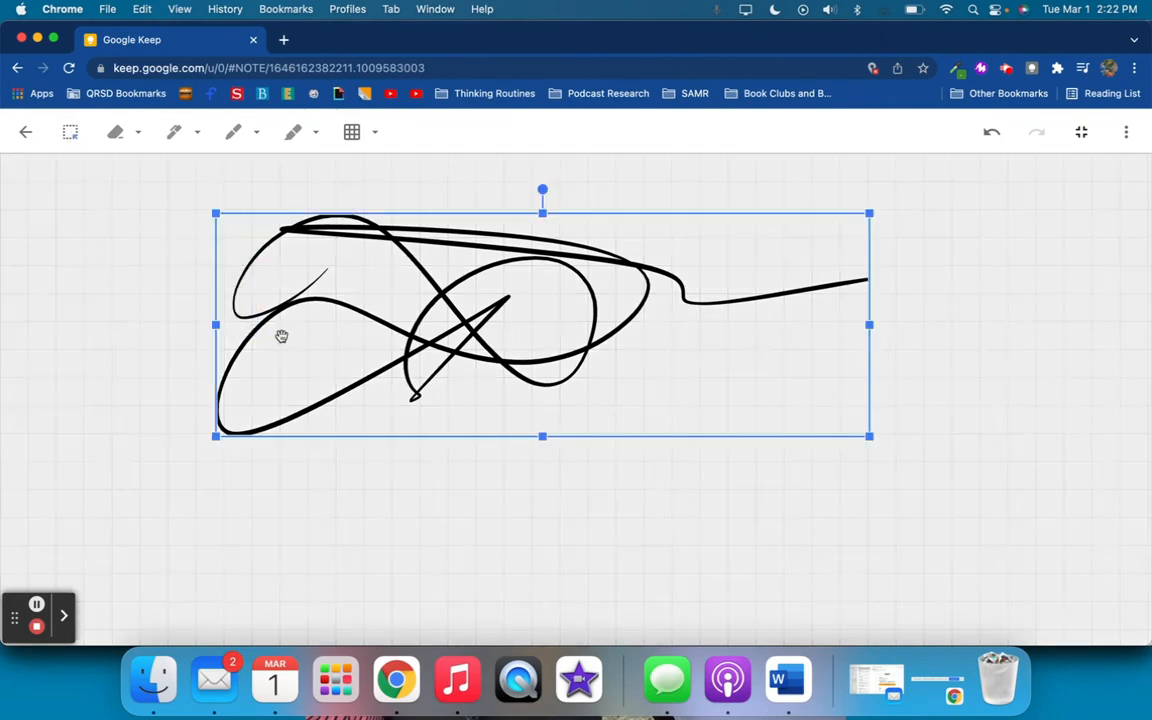
left_click(273, 304)
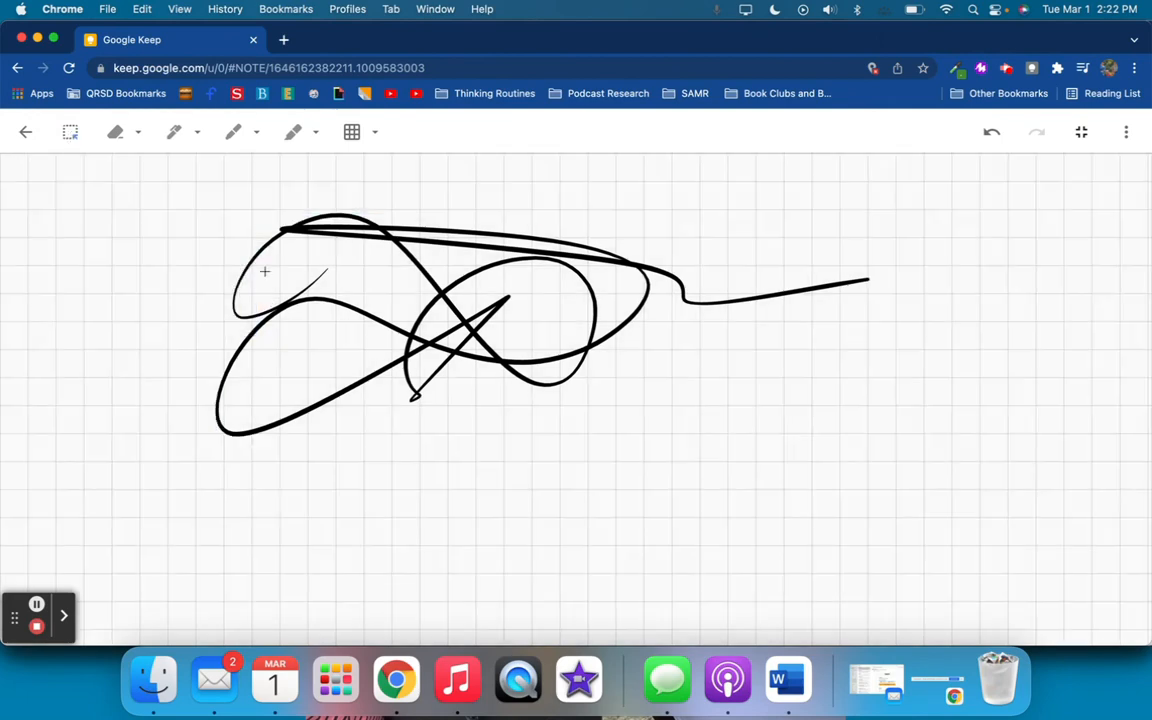
left_click(22, 135)
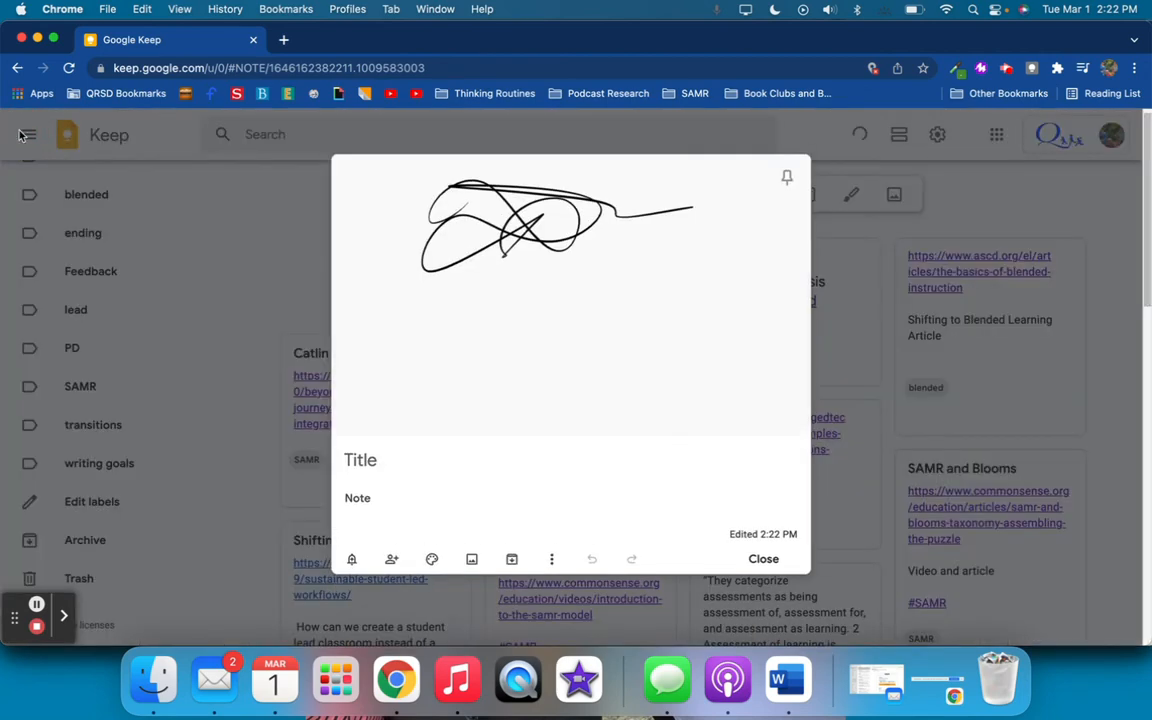
left_click(395, 468)
left_click(778, 565)
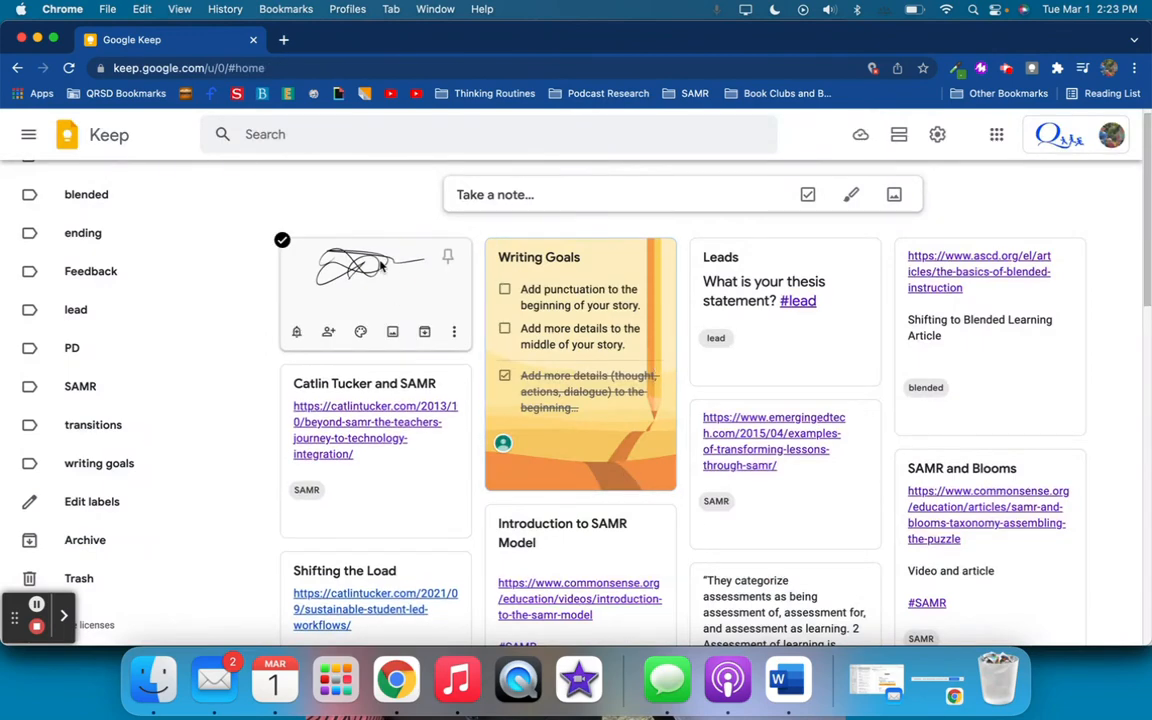
Reopen the untitled note containing the scribble drawing and title it "Note"
left_click(380, 266)
left_click(414, 471)
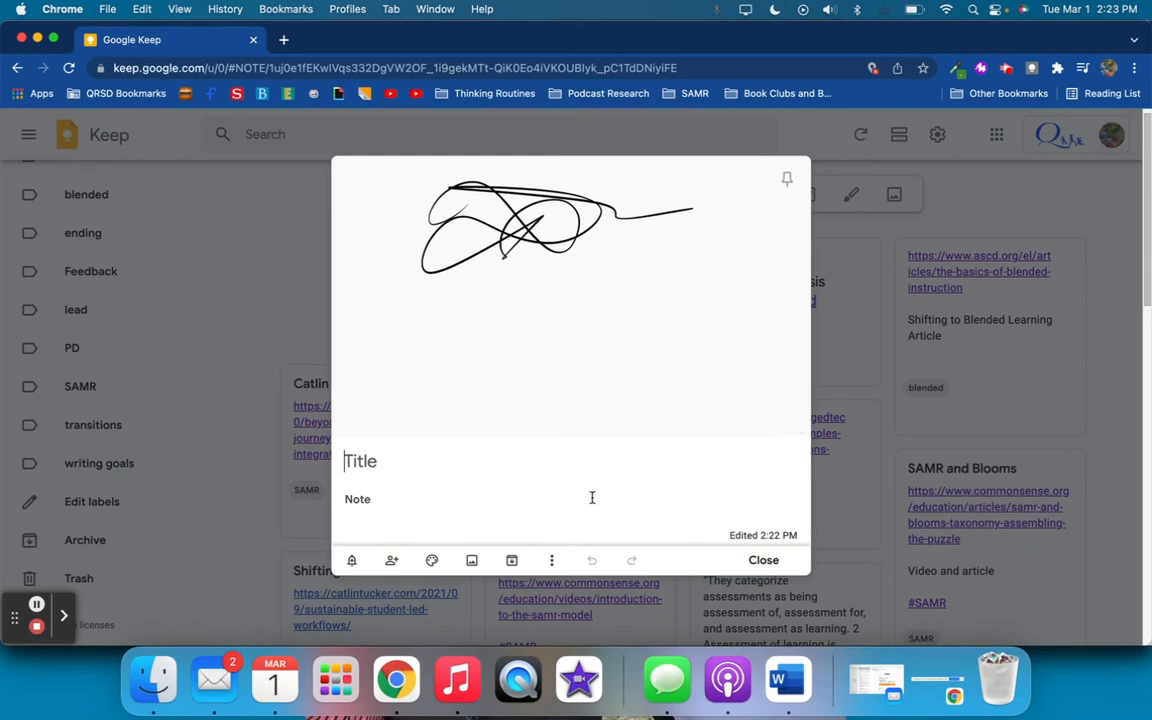
type("Note")
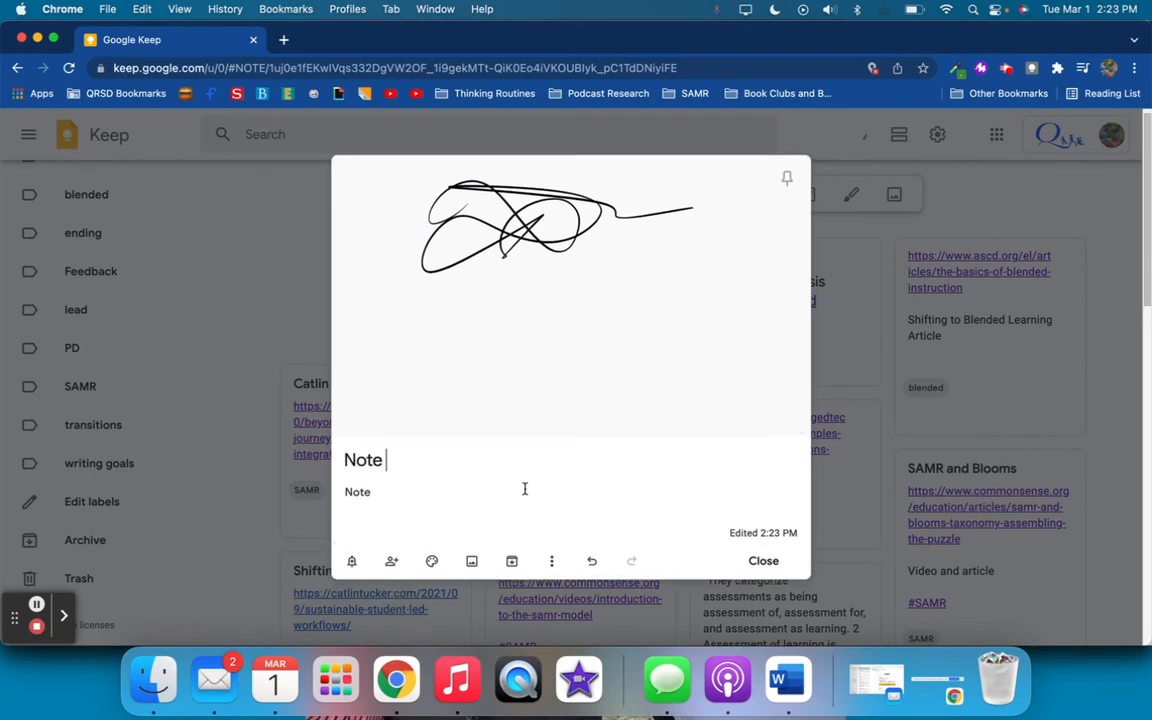
Look over the drawing note's extra actions, view its drawing canvas, and close the note
left_click(552, 563)
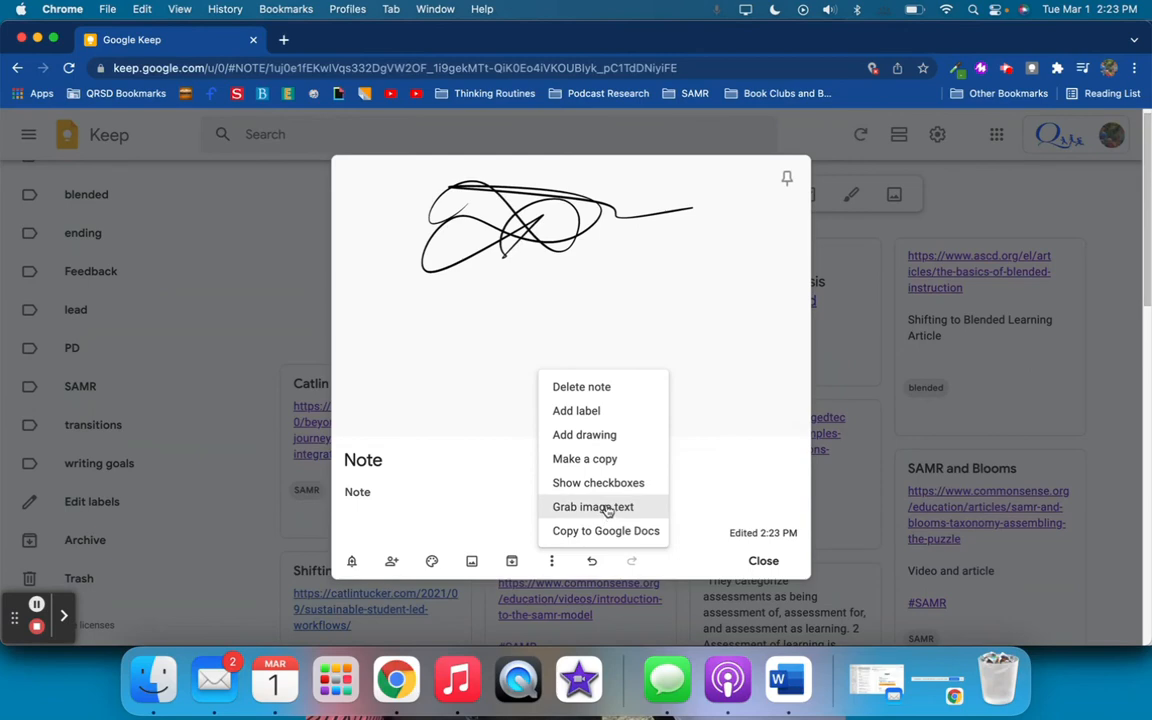
left_click(708, 320)
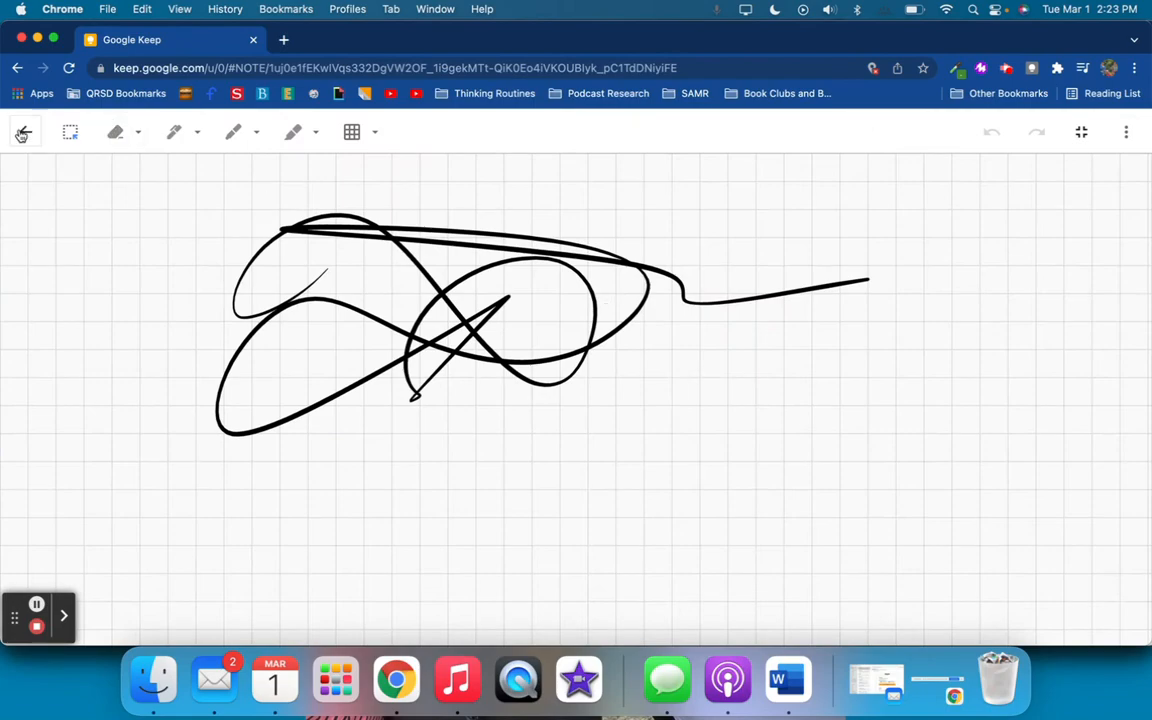
left_click(24, 131)
left_click(763, 562)
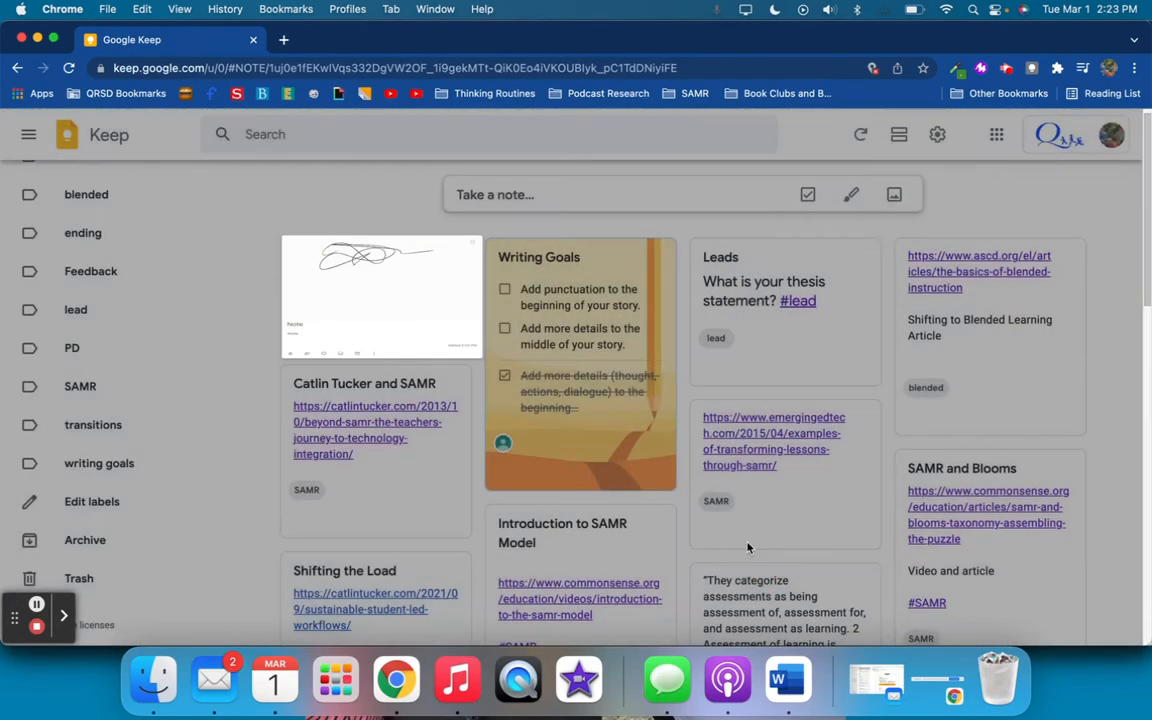
Open the Writing Goals checklist, look over the extra actions offered for it, and close it
left_click(599, 265)
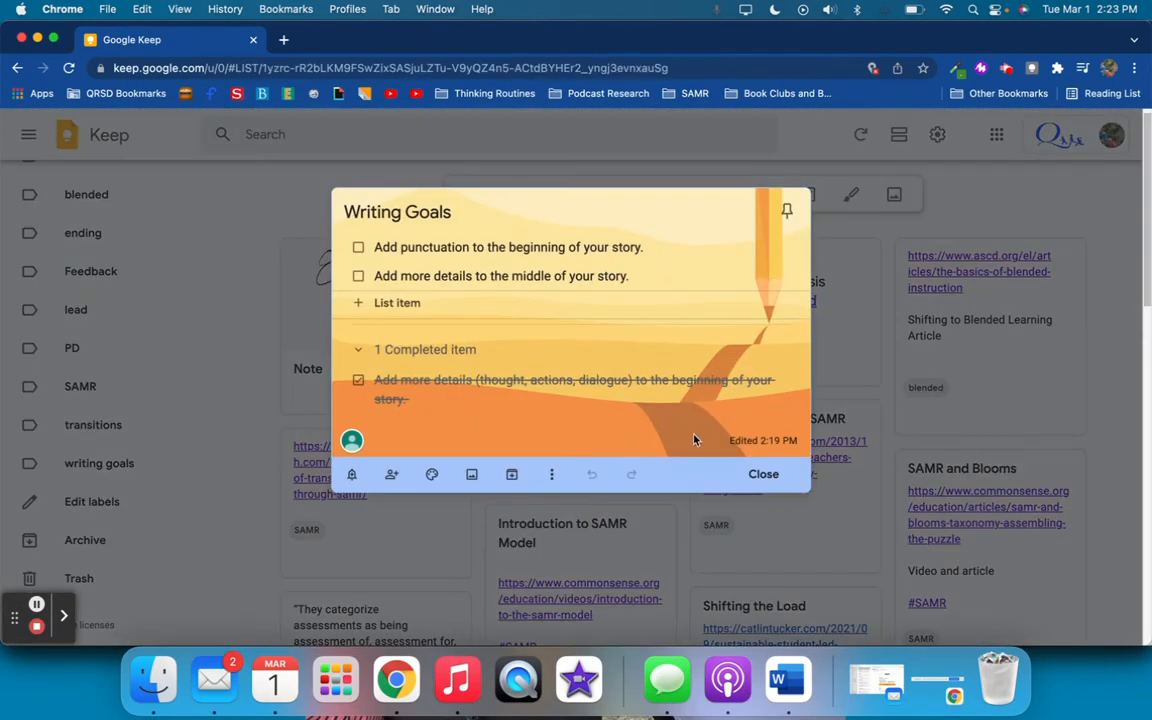
left_click(545, 476)
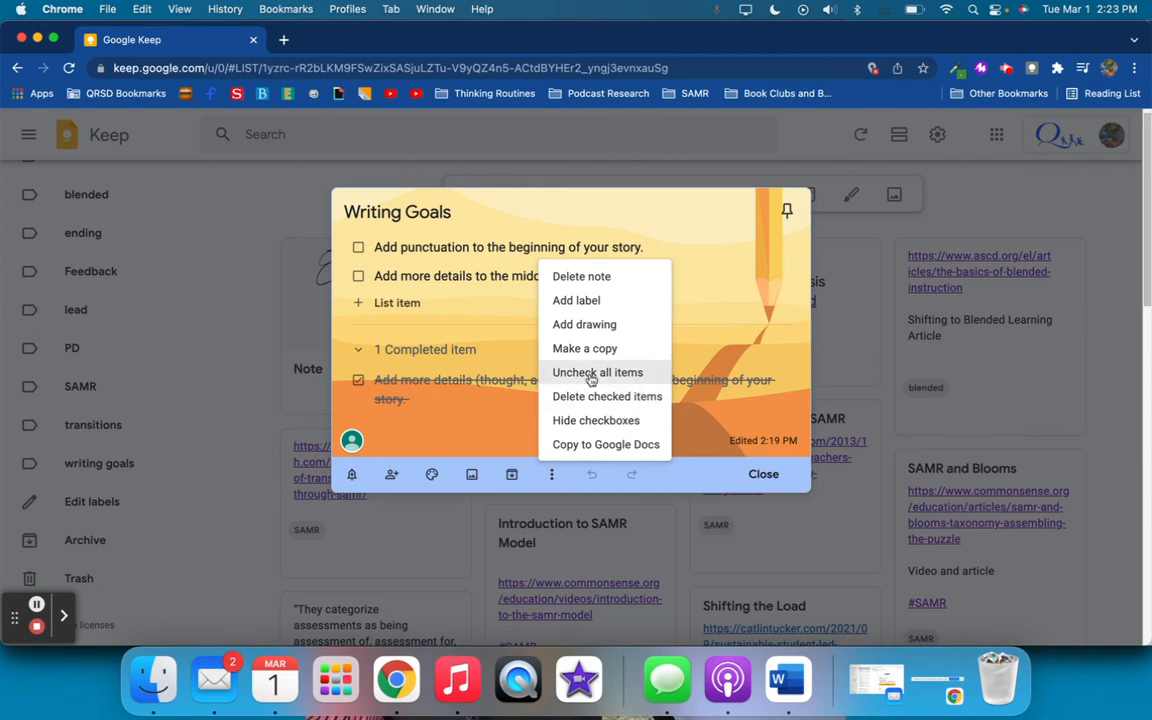
left_click(882, 234)
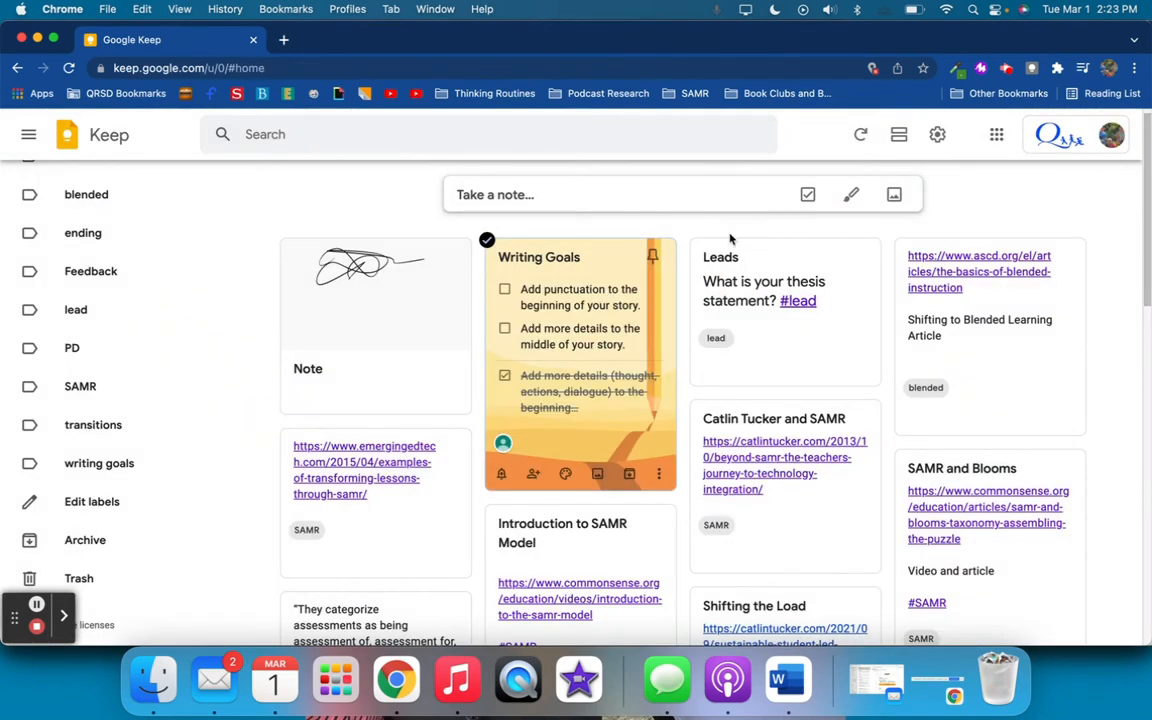
Start a blank note to check which extra actions it offers, and close it without entering anything
left_click(648, 198)
left_click(668, 266)
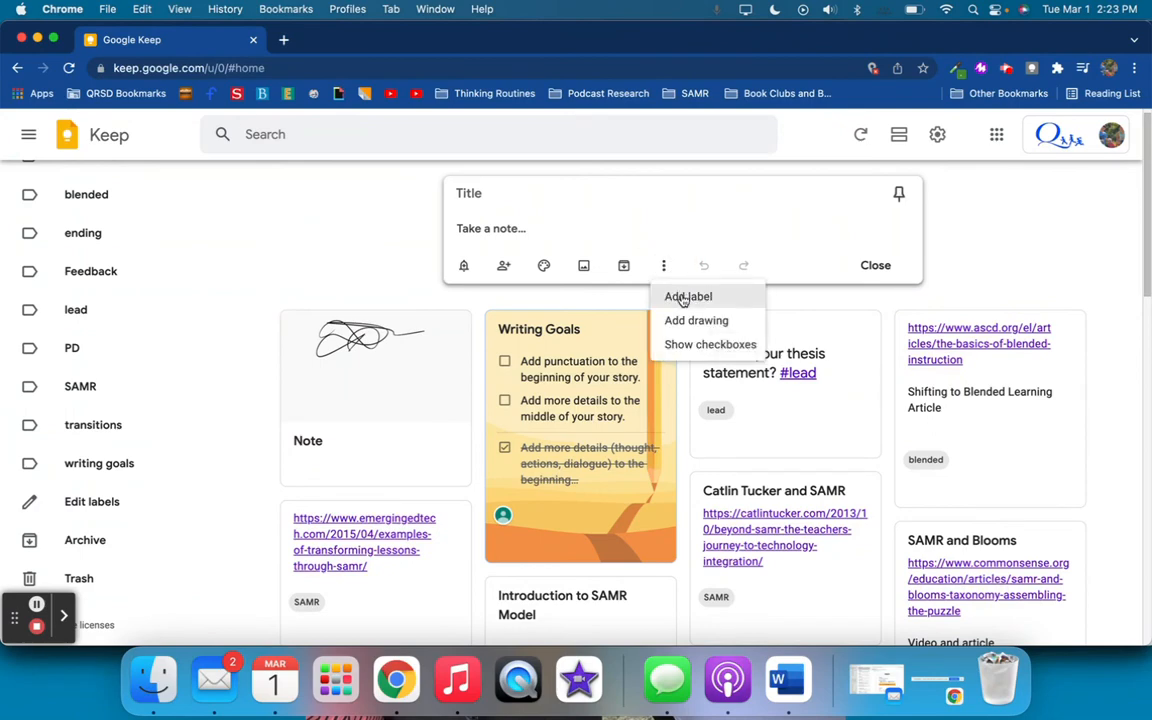
left_click(336, 283)
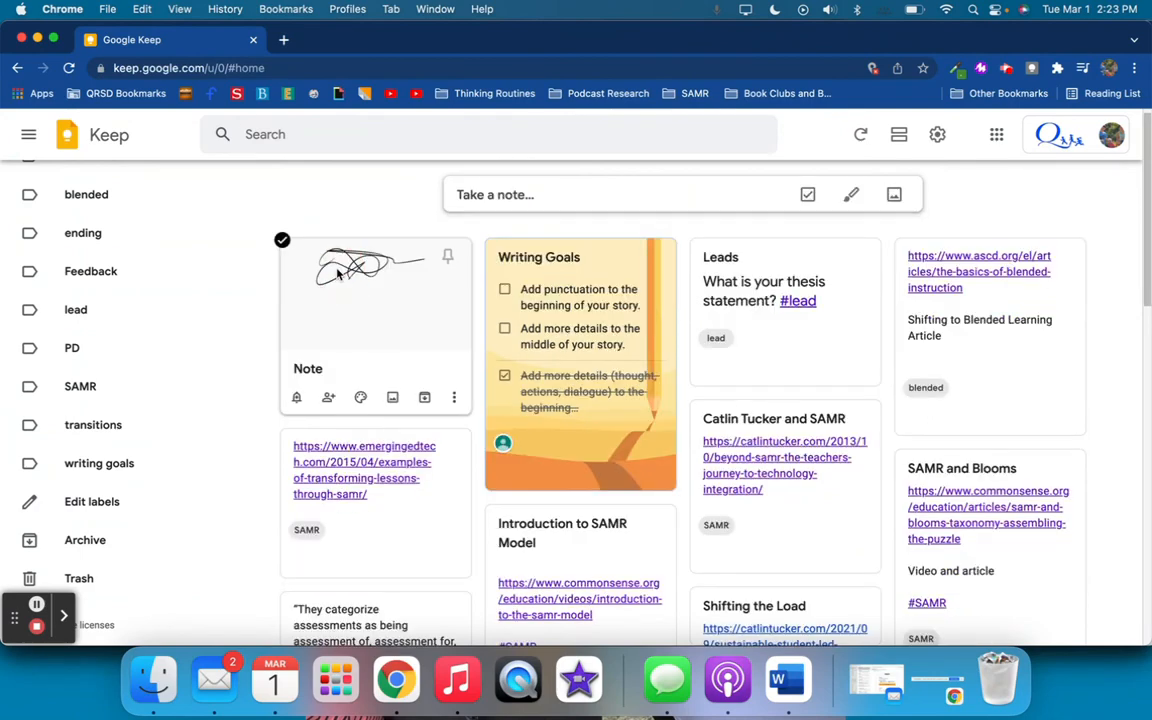
Start a new note titled "Student Note"
left_click(540, 188)
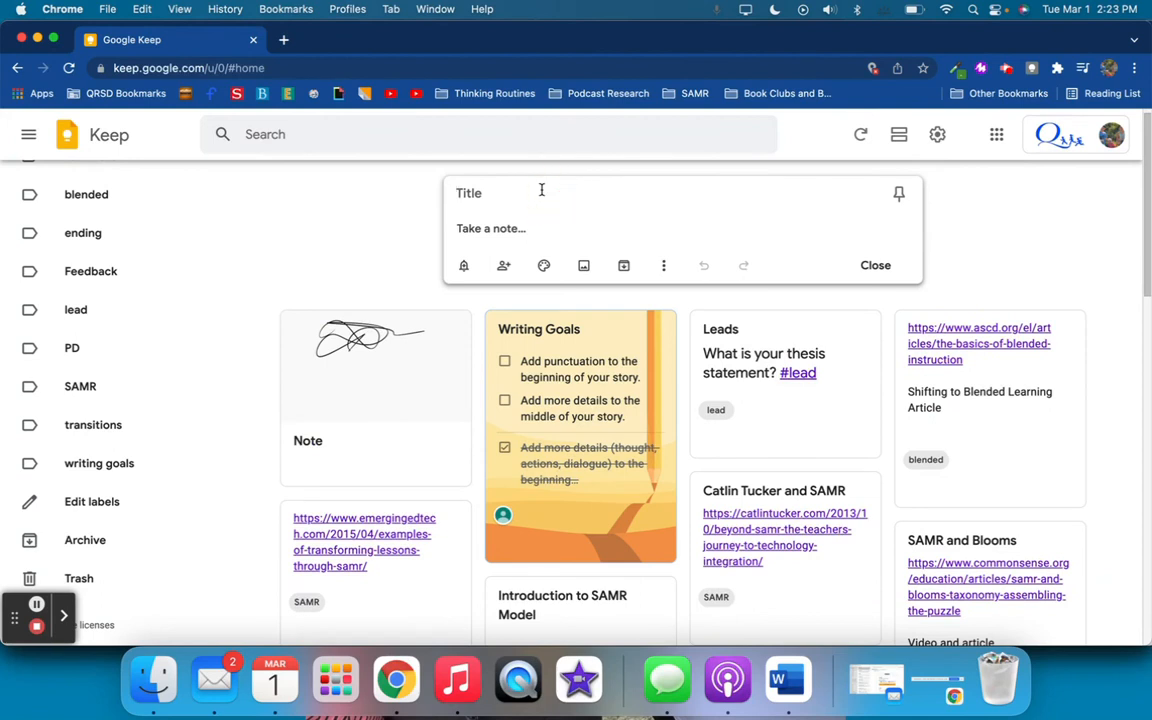
type("G")
key("BackSpace")
type("S")
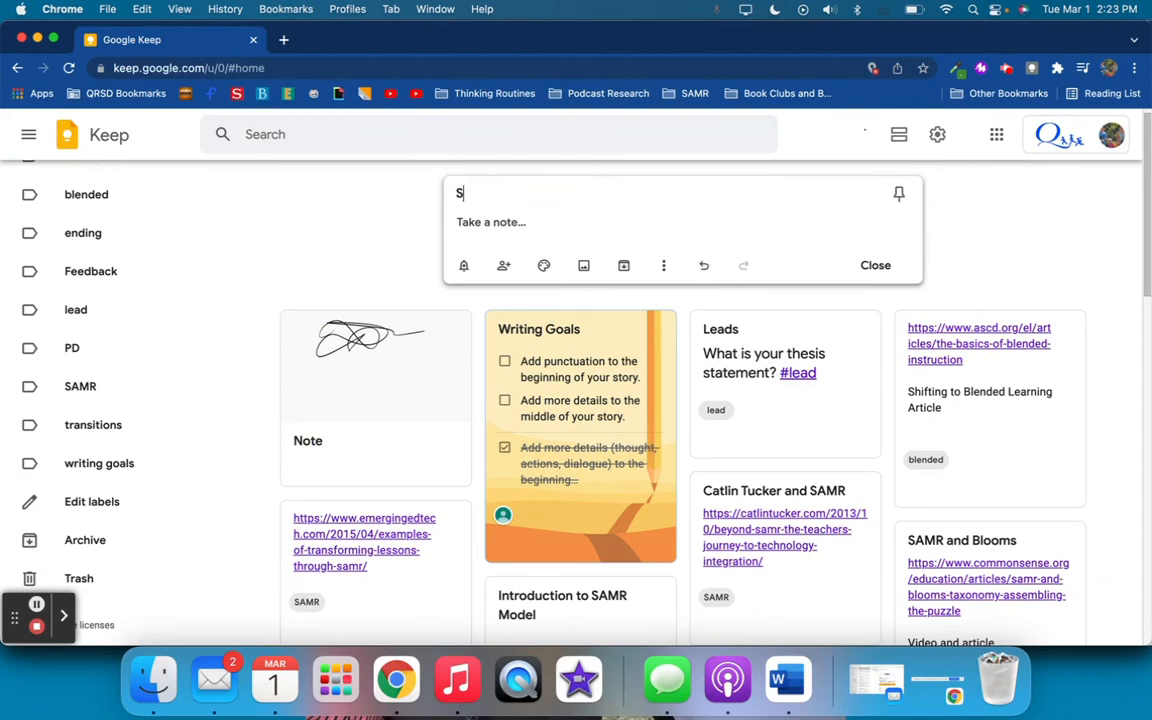
type("tudent Note")
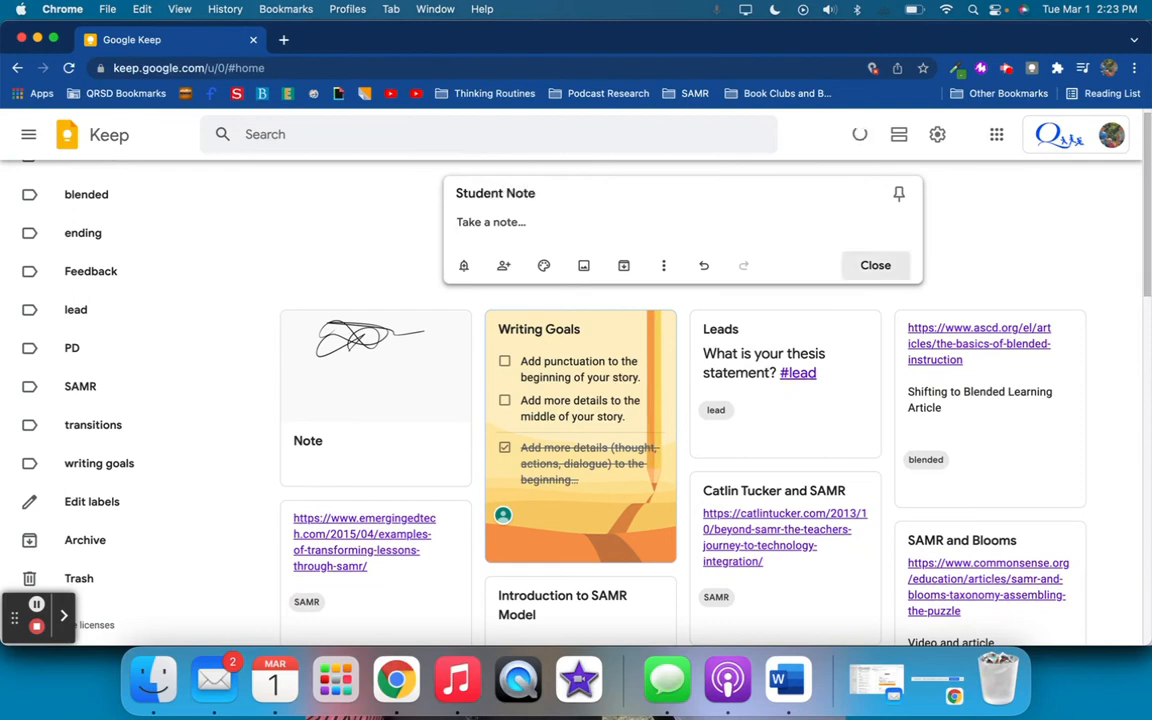
Turn the Student Note into a checklist with the items Goal 1, Goal 2 and Goal 3
left_click(664, 265)
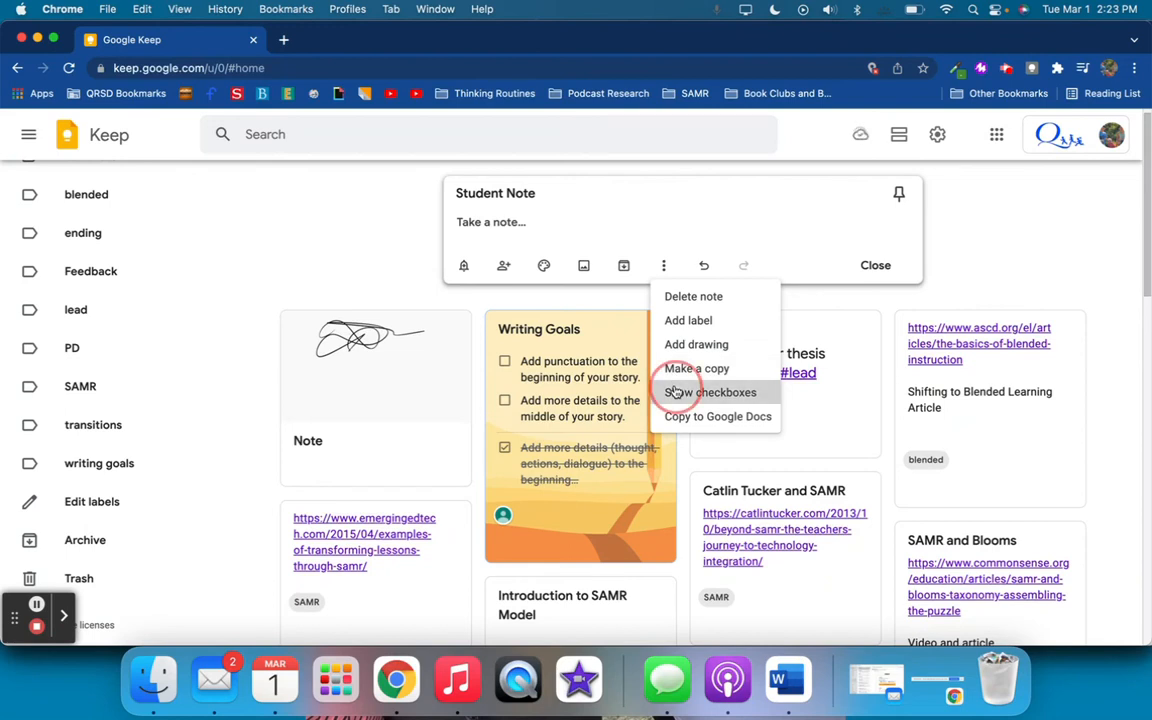
left_click(674, 392)
type("Goal 1")
key("Return")
type("Goal 2")
key("Return")
type("GoAL")
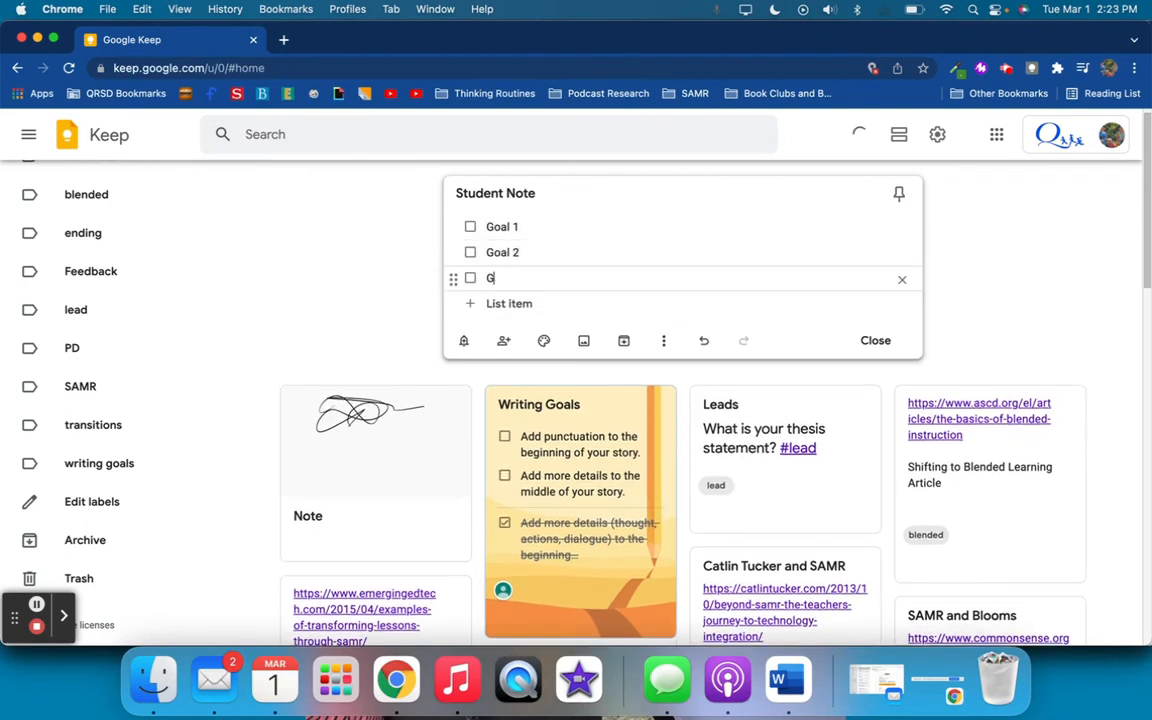
key("BackSpace")
key("BackSpace")
type("al 3")
Label the Student Note by adding a "#writing goals" list item, and show the notes carrying the writing goals label
left_click(645, 304)
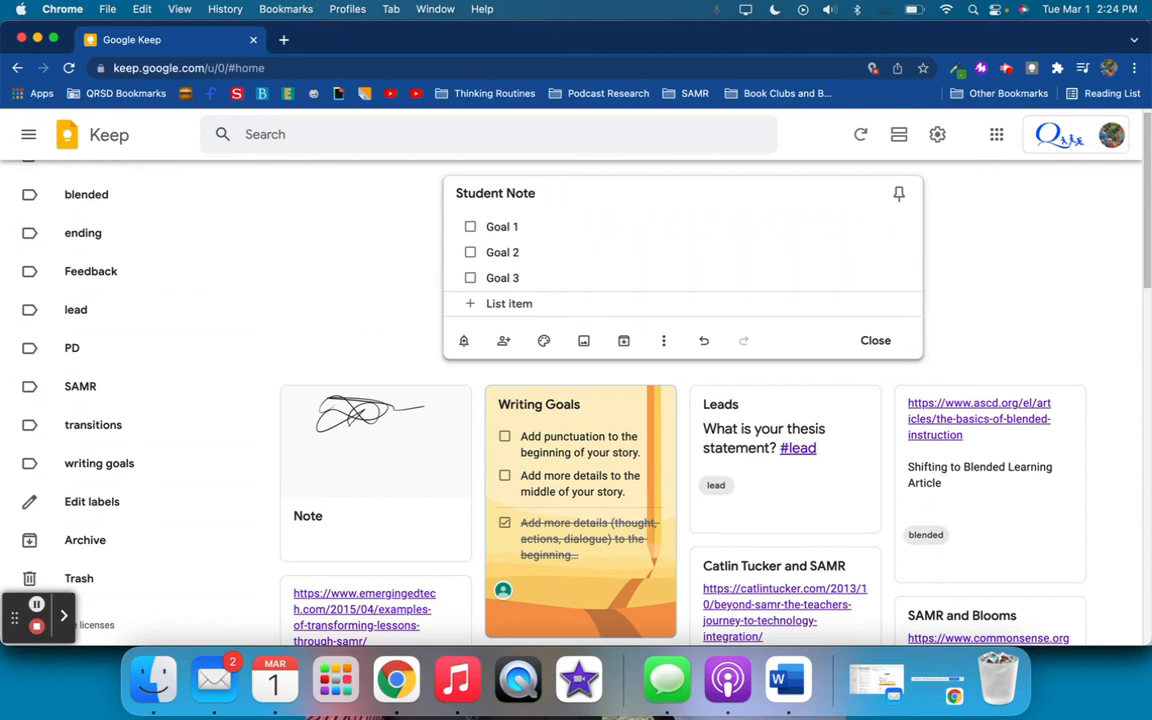
type("#")
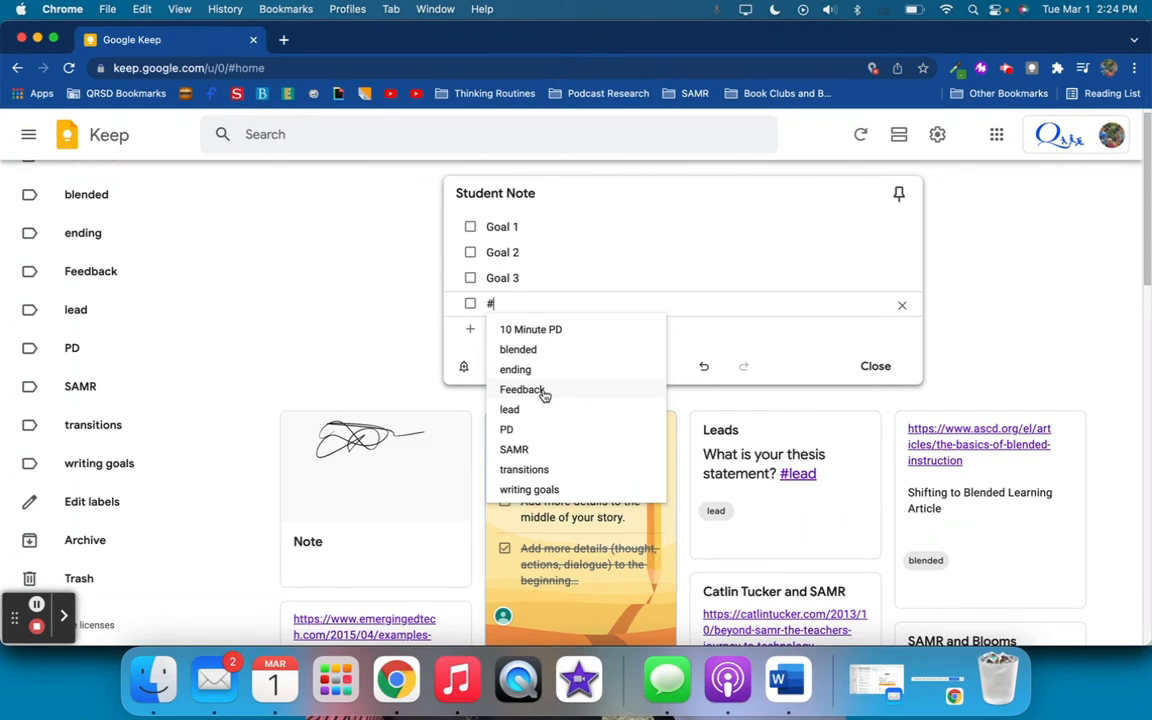
left_click(530, 488)
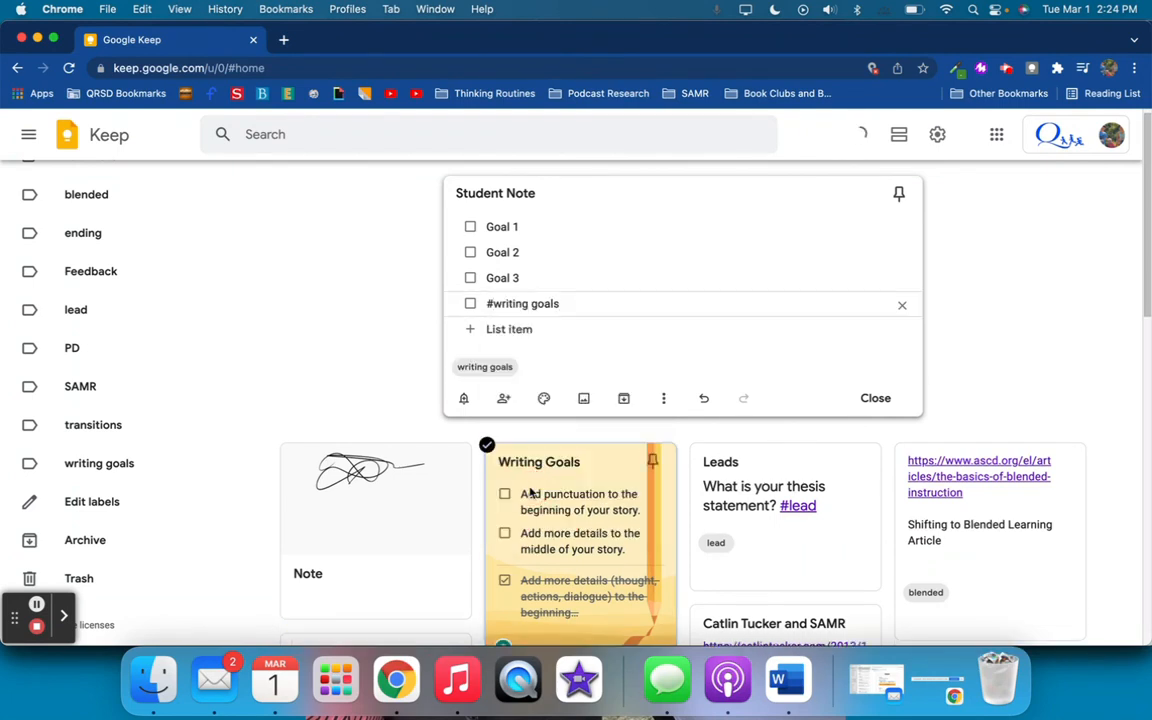
left_click(574, 284)
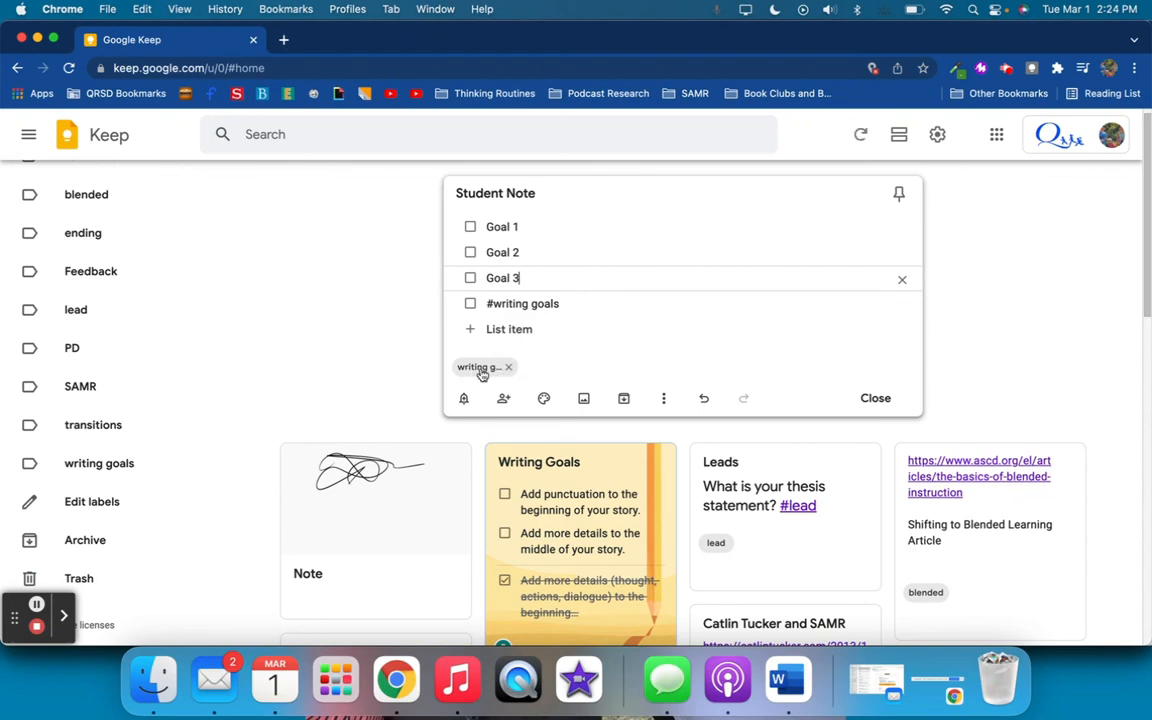
left_click(78, 464)
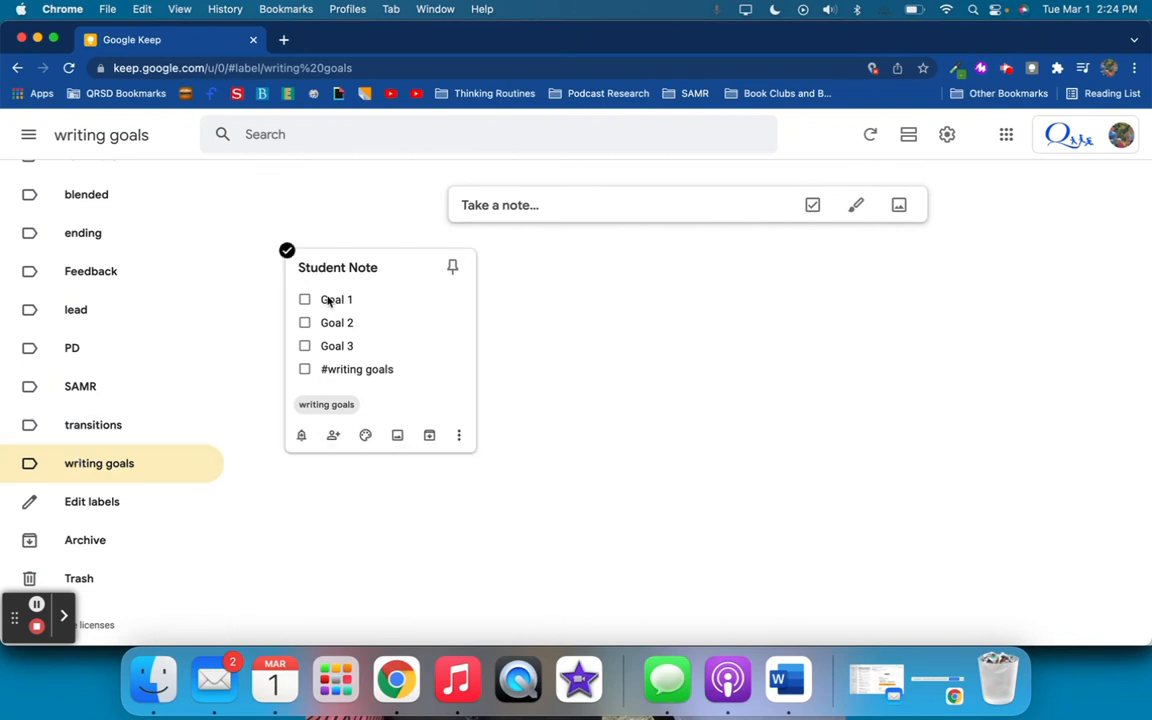
left_click(134, 470)
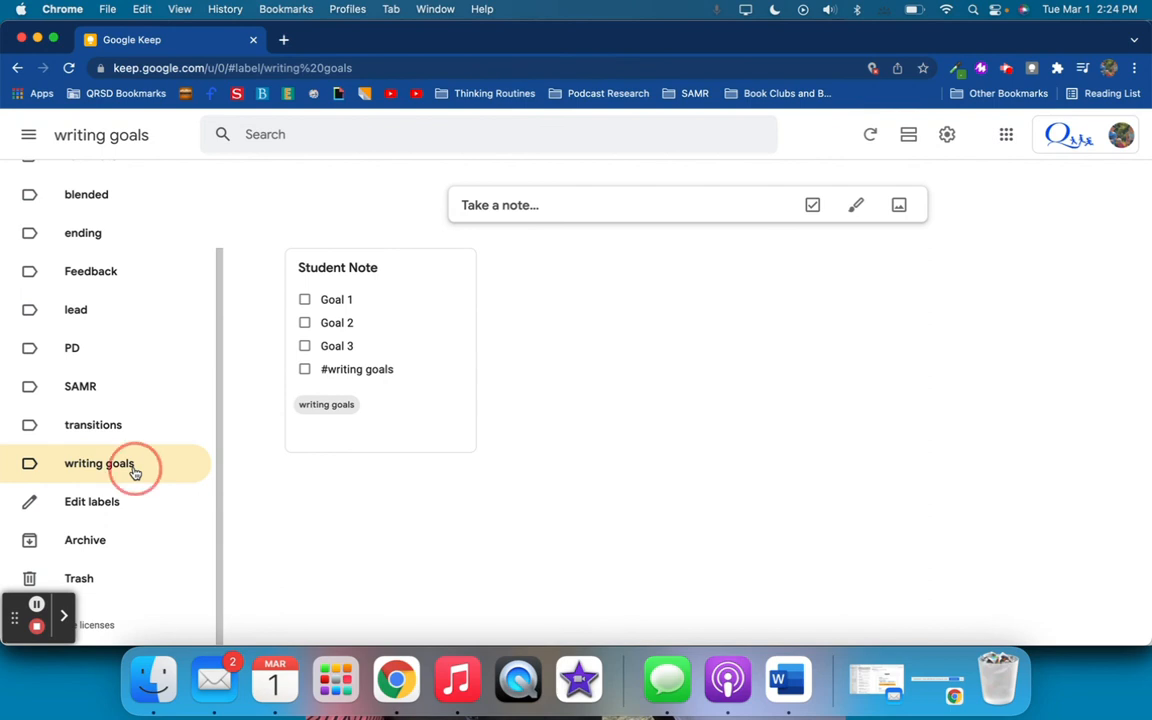
Open the Student Note, create and assign a new label "Class 1" to it, and close the note
left_click(373, 404)
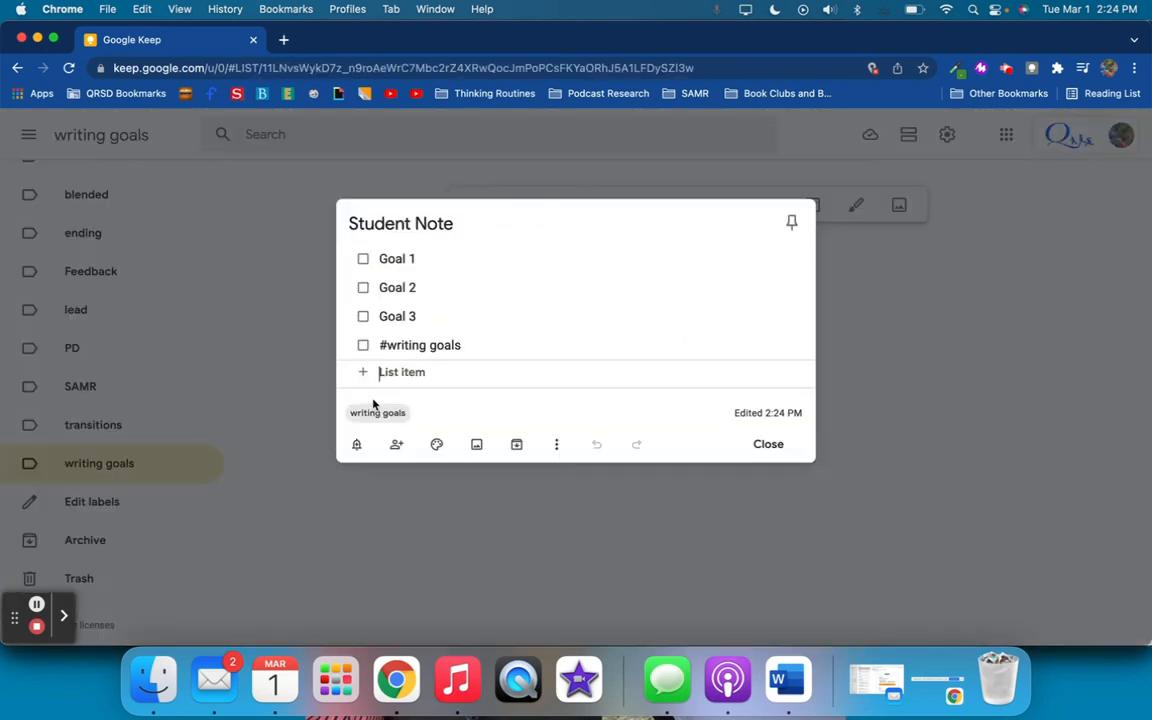
left_click(557, 444)
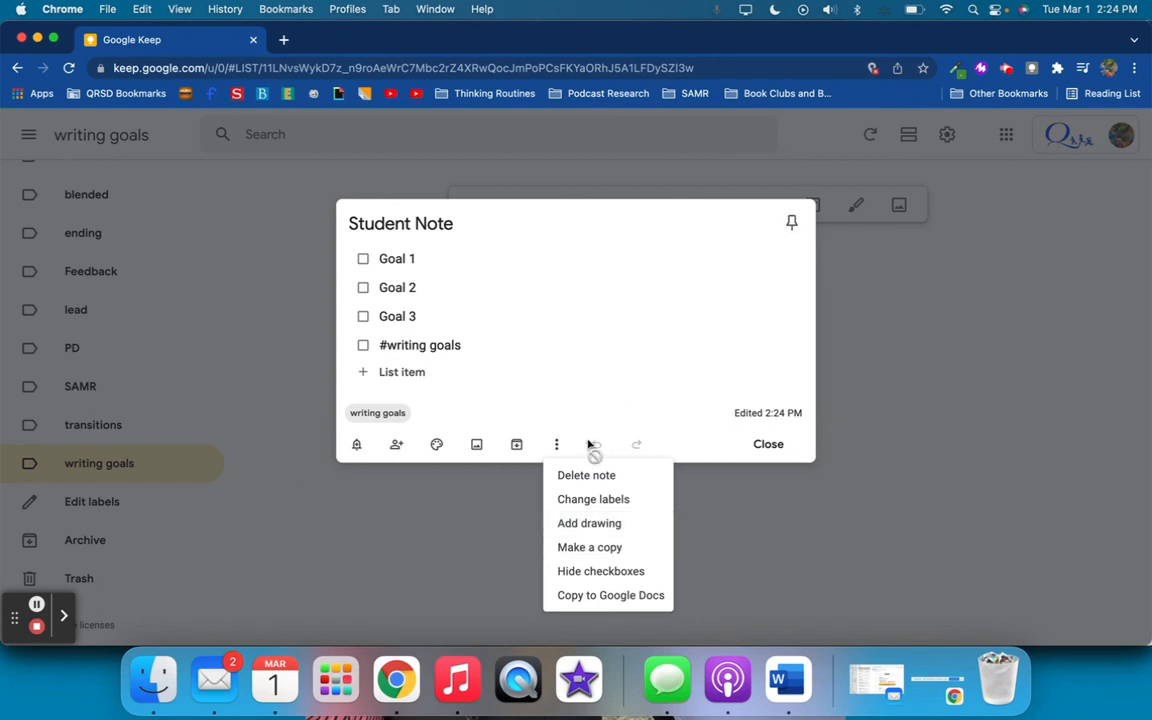
left_click(571, 496)
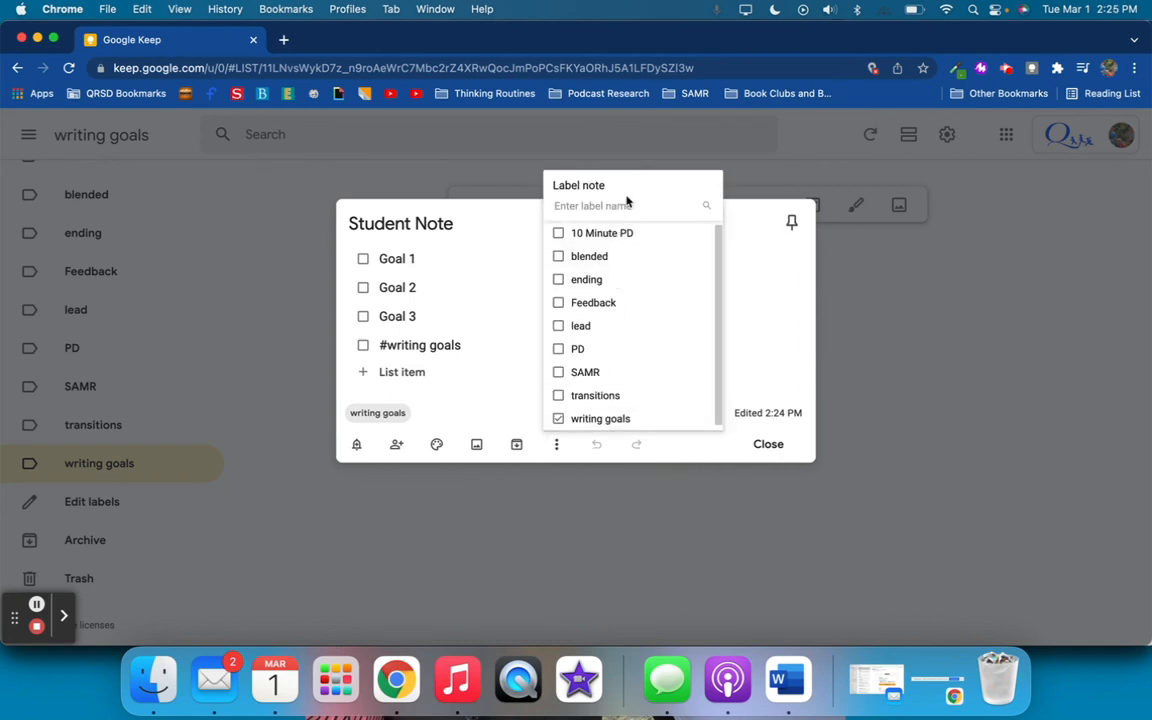
type("Stu")
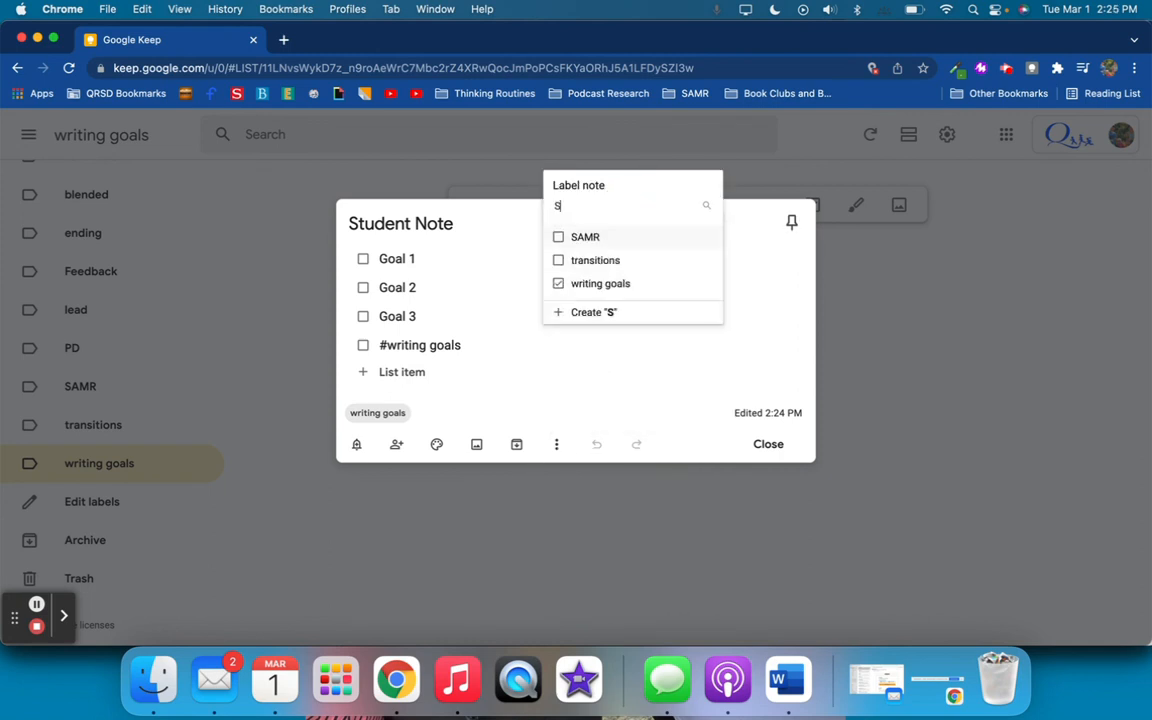
key("BackSpace")
key("BackSpace")
key("BackSpace")
type("C")
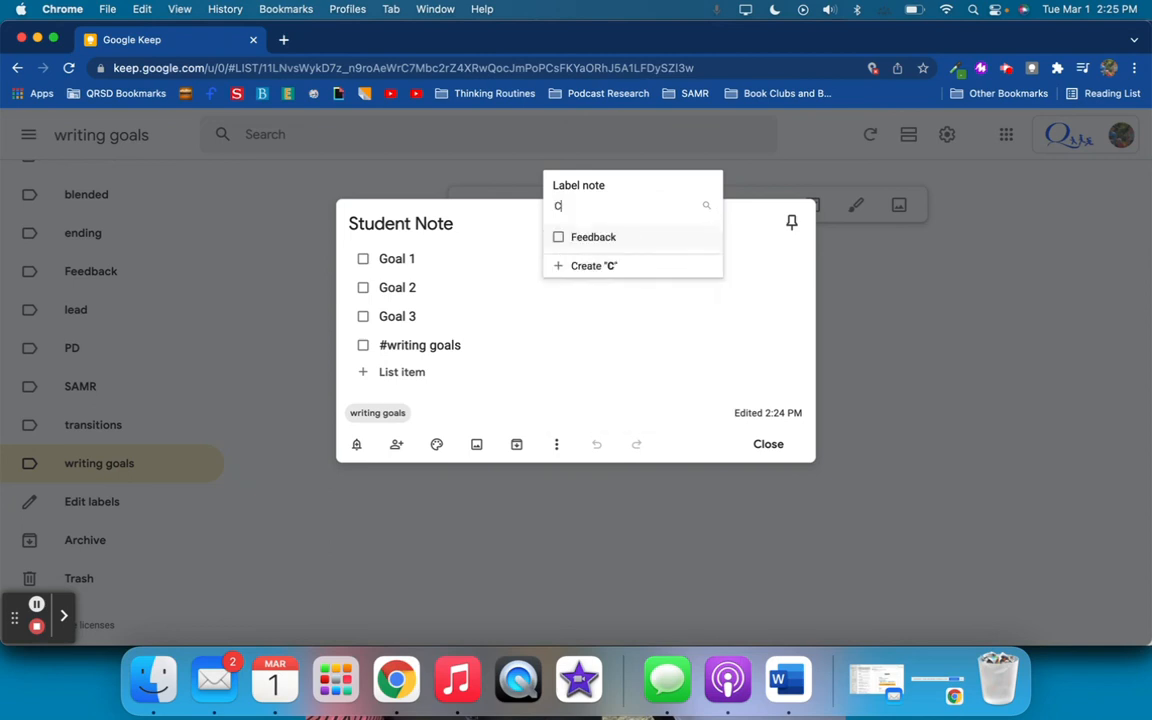
type("lass 1")
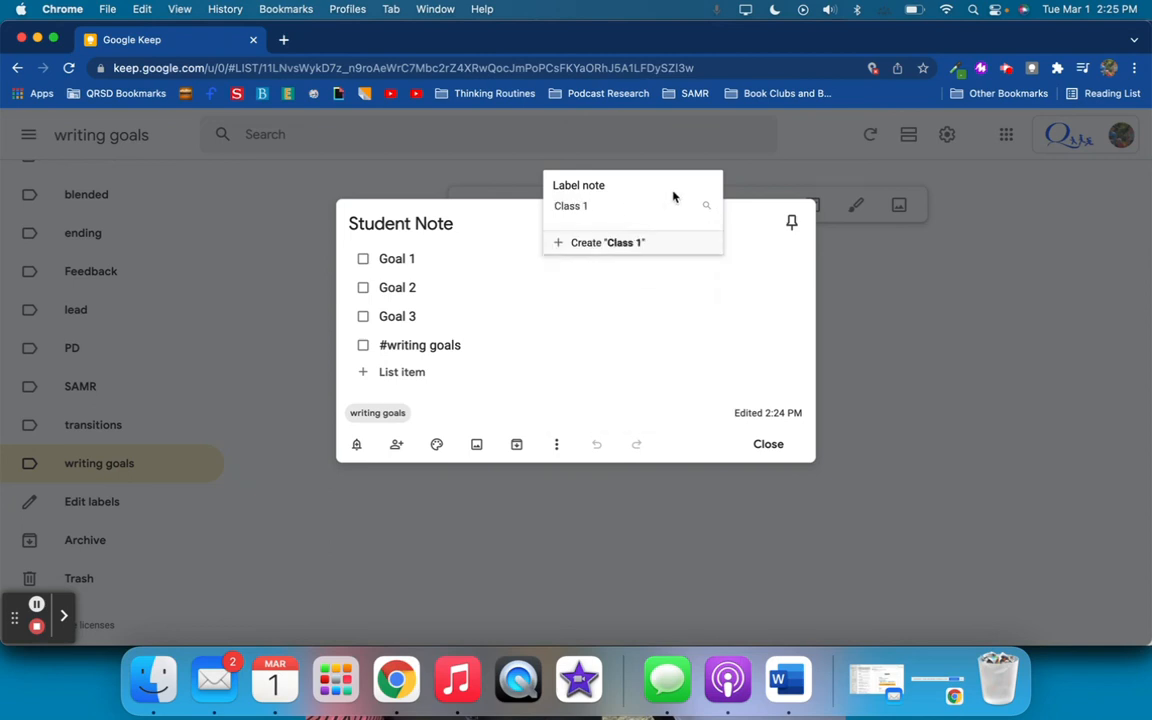
left_click(592, 244)
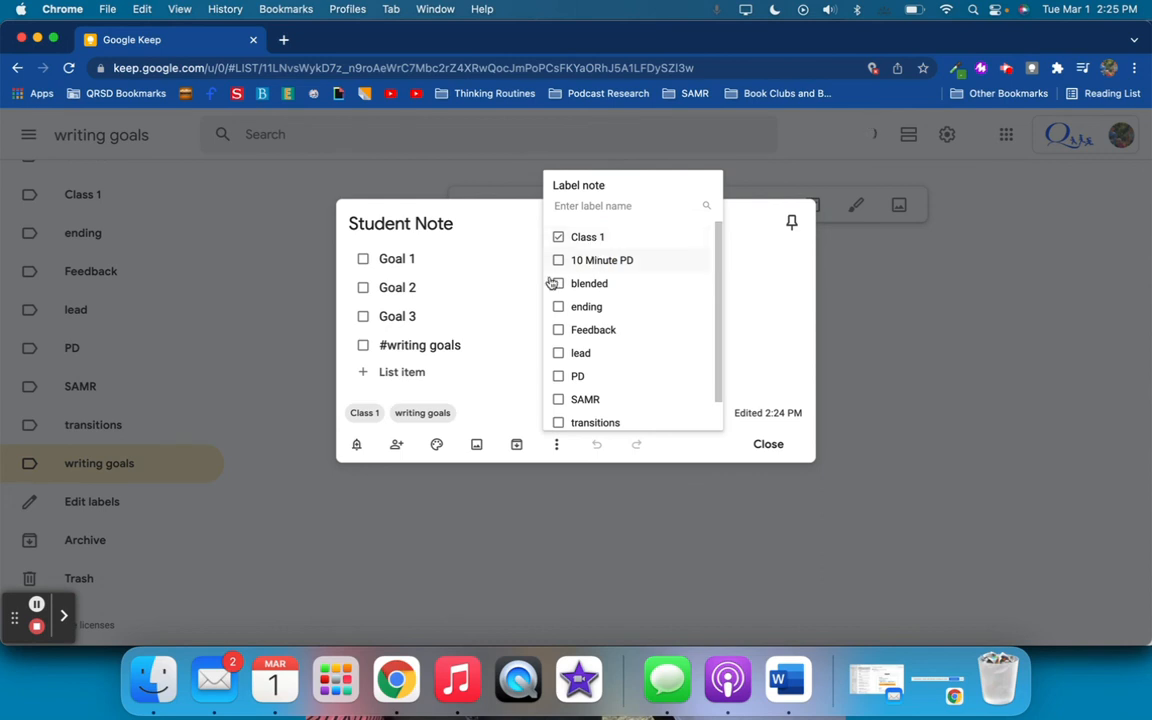
left_click(494, 305)
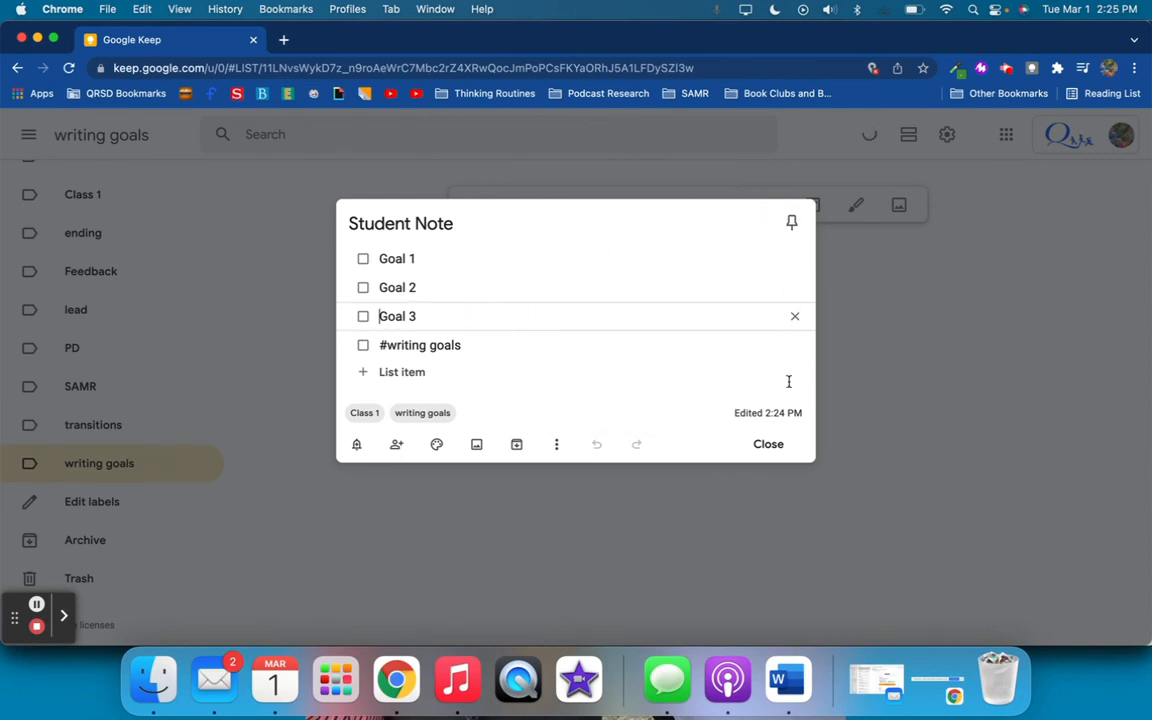
left_click(766, 445)
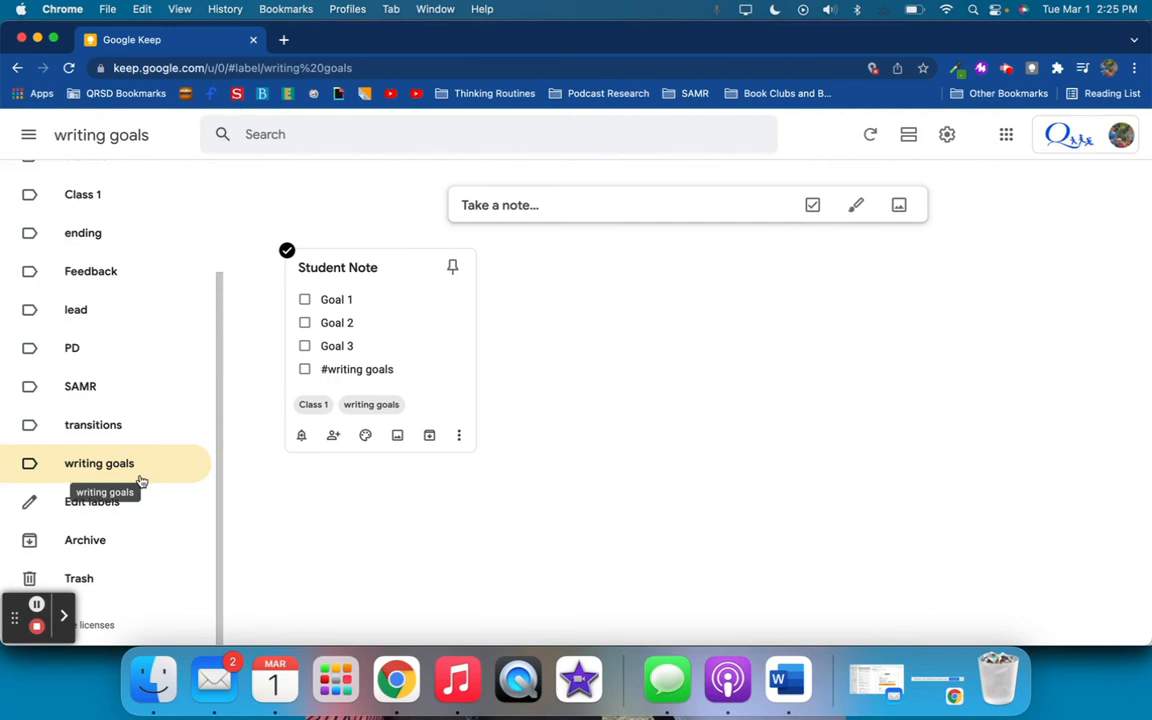
View the notes under the Class 1 and writing goals labels, check Reminders, and return to all notes
left_click(78, 197)
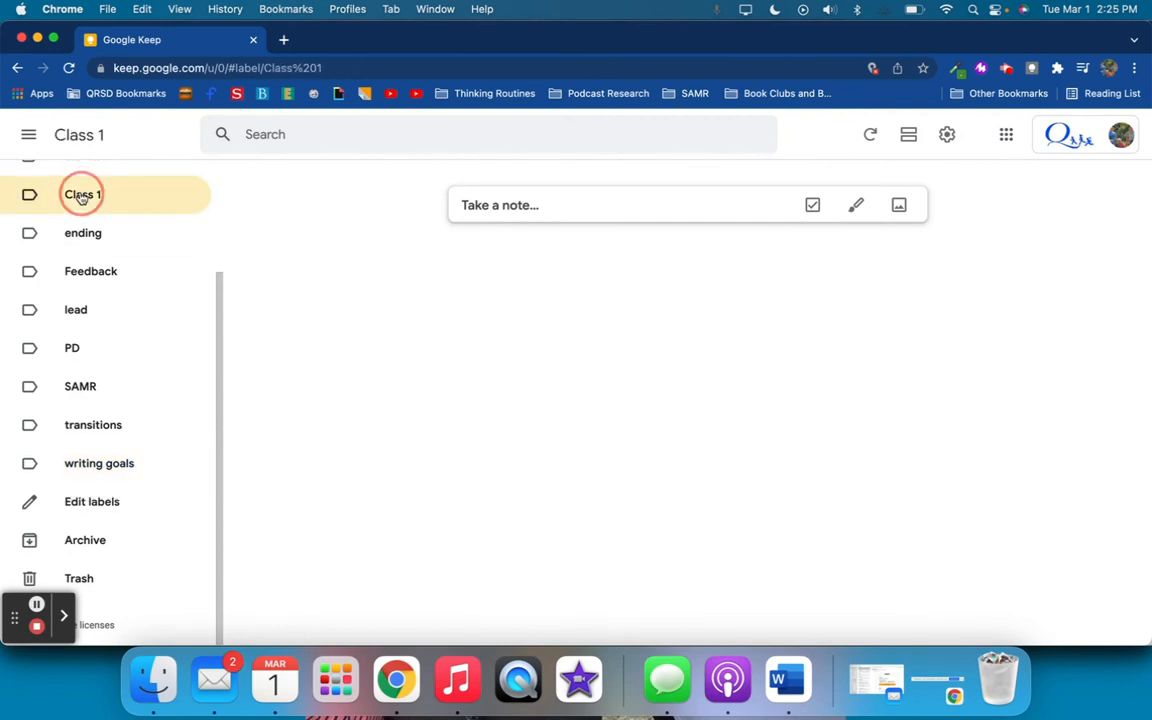
left_click(106, 466)
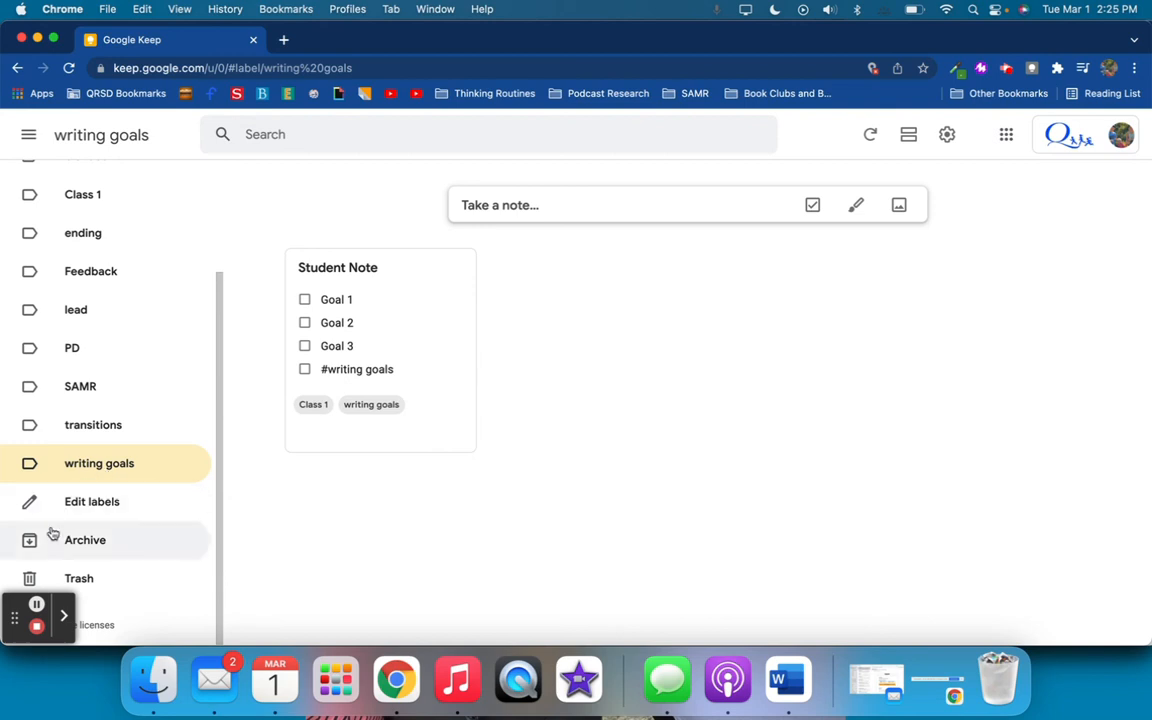
scroll(44, 296, "up", 3)
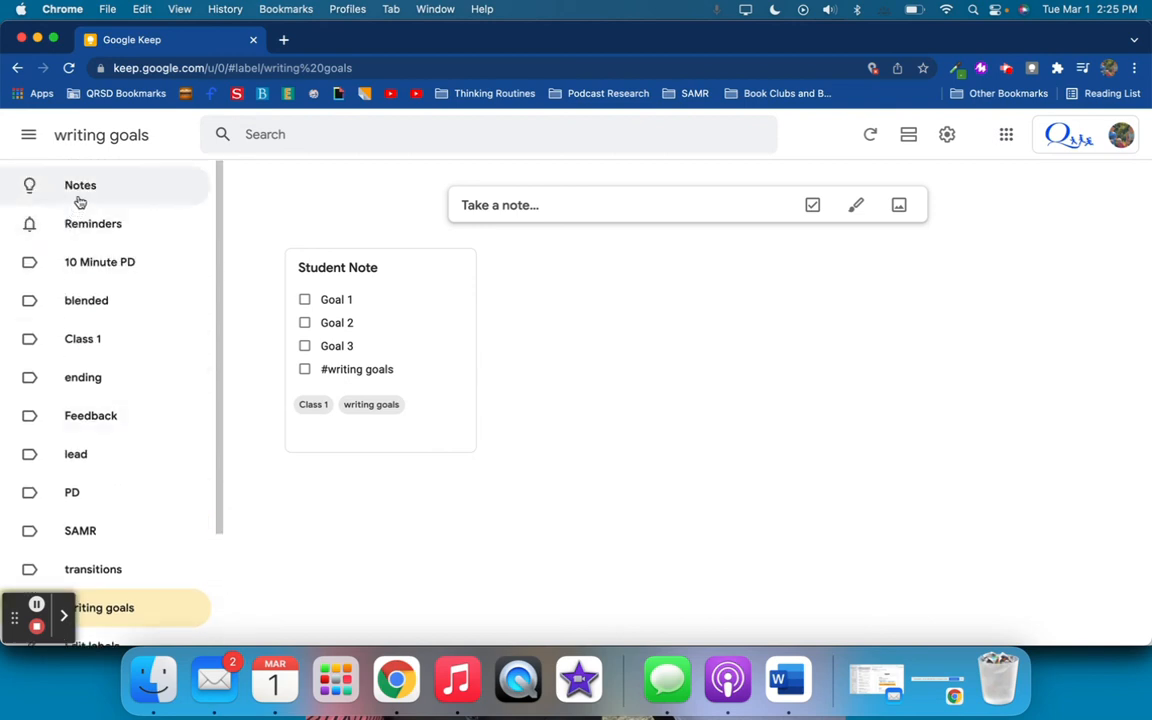
left_click(87, 223)
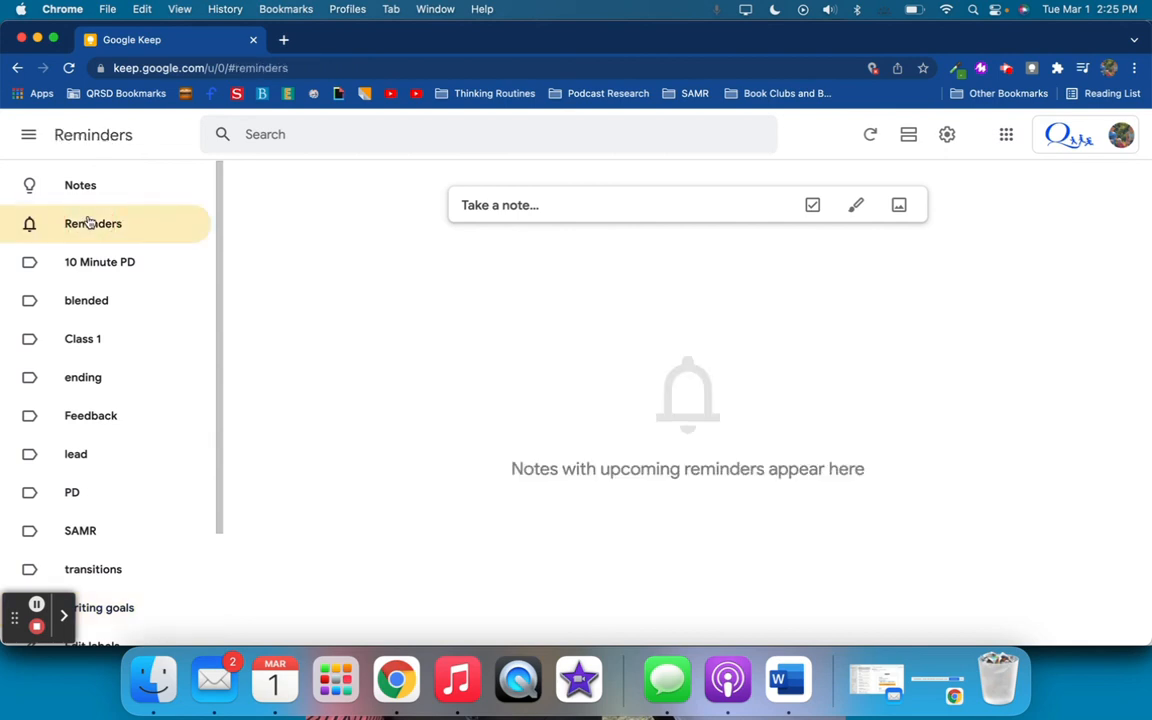
left_click(86, 186)
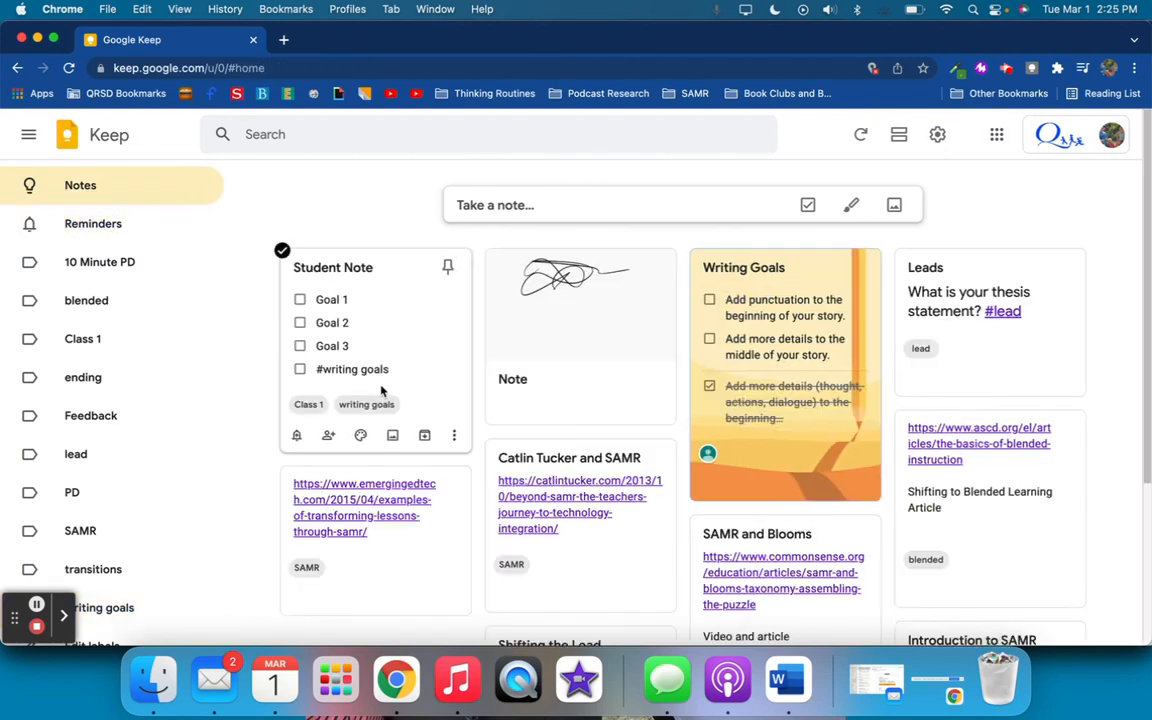